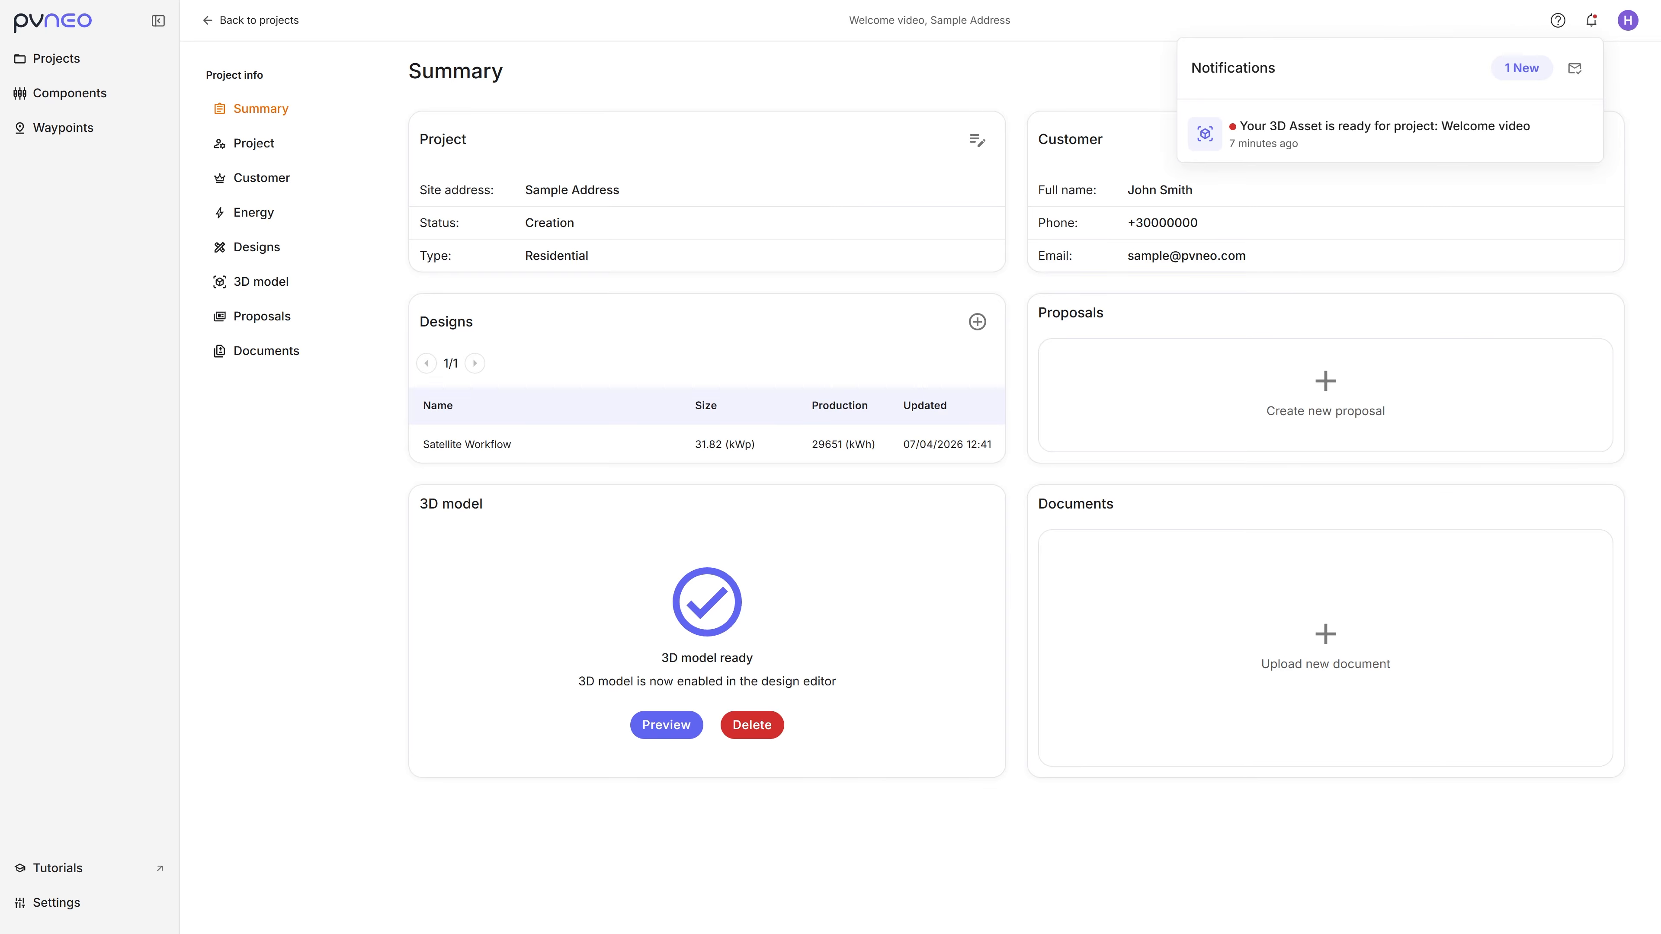
Step: View the model-ready e-mail in Gmail, and open the finished 3D model from the Pvneo notification to inspect the house
{"action": "key", "text": "alt+Tab"}
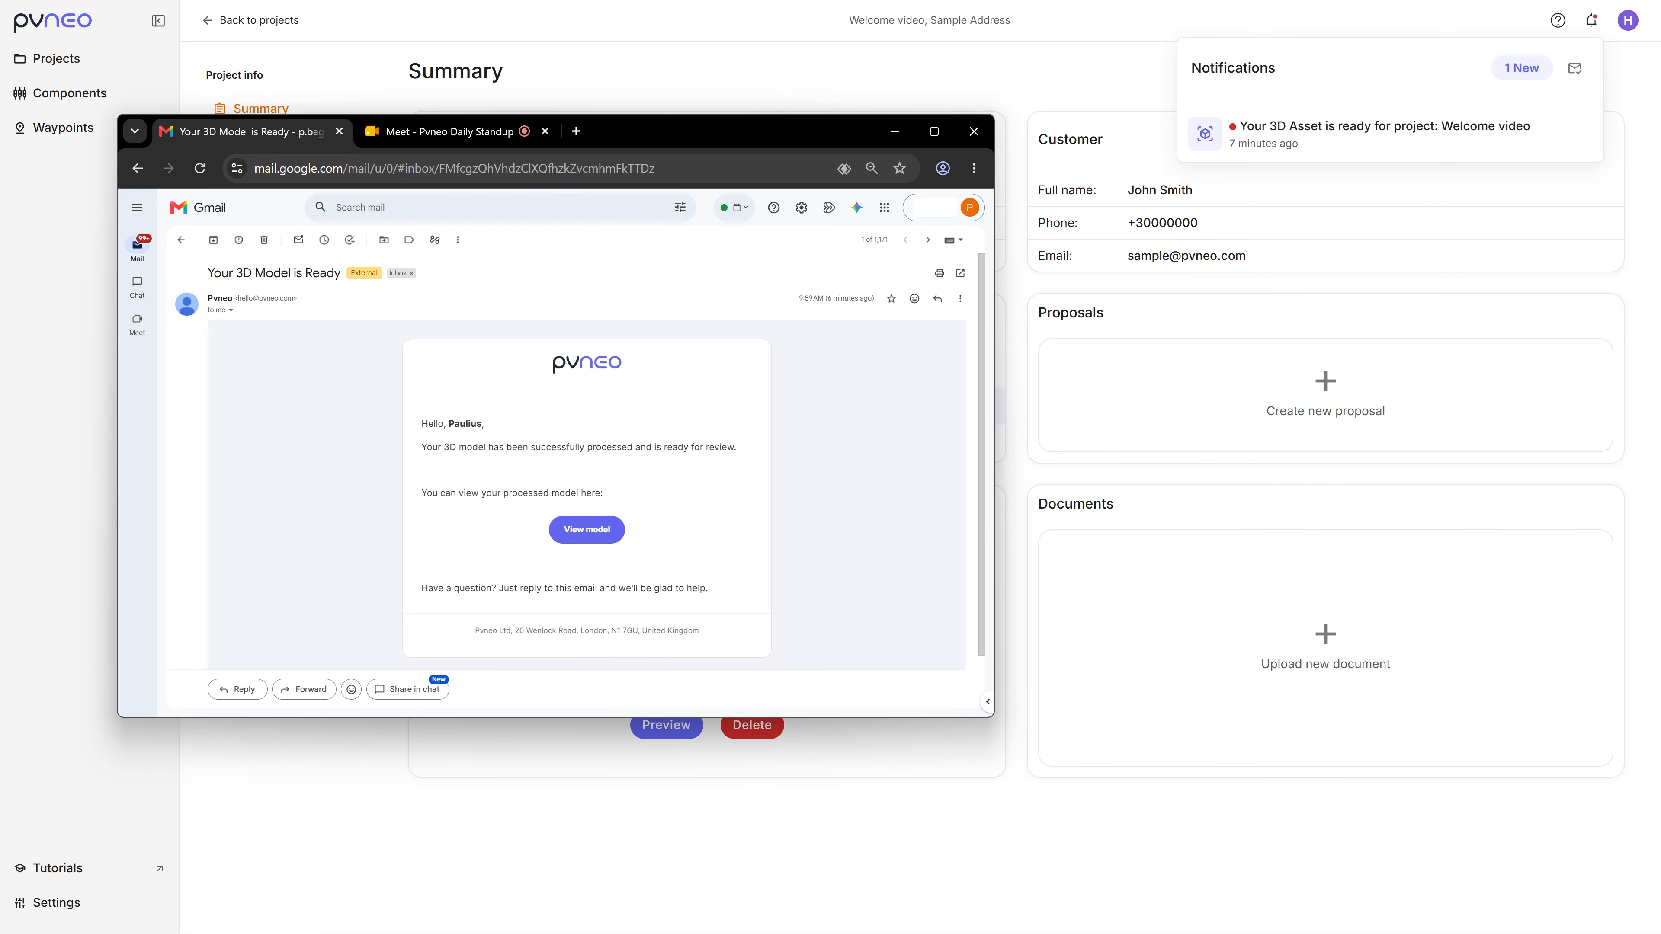
{"action": "key", "text": "alt+Tab"}
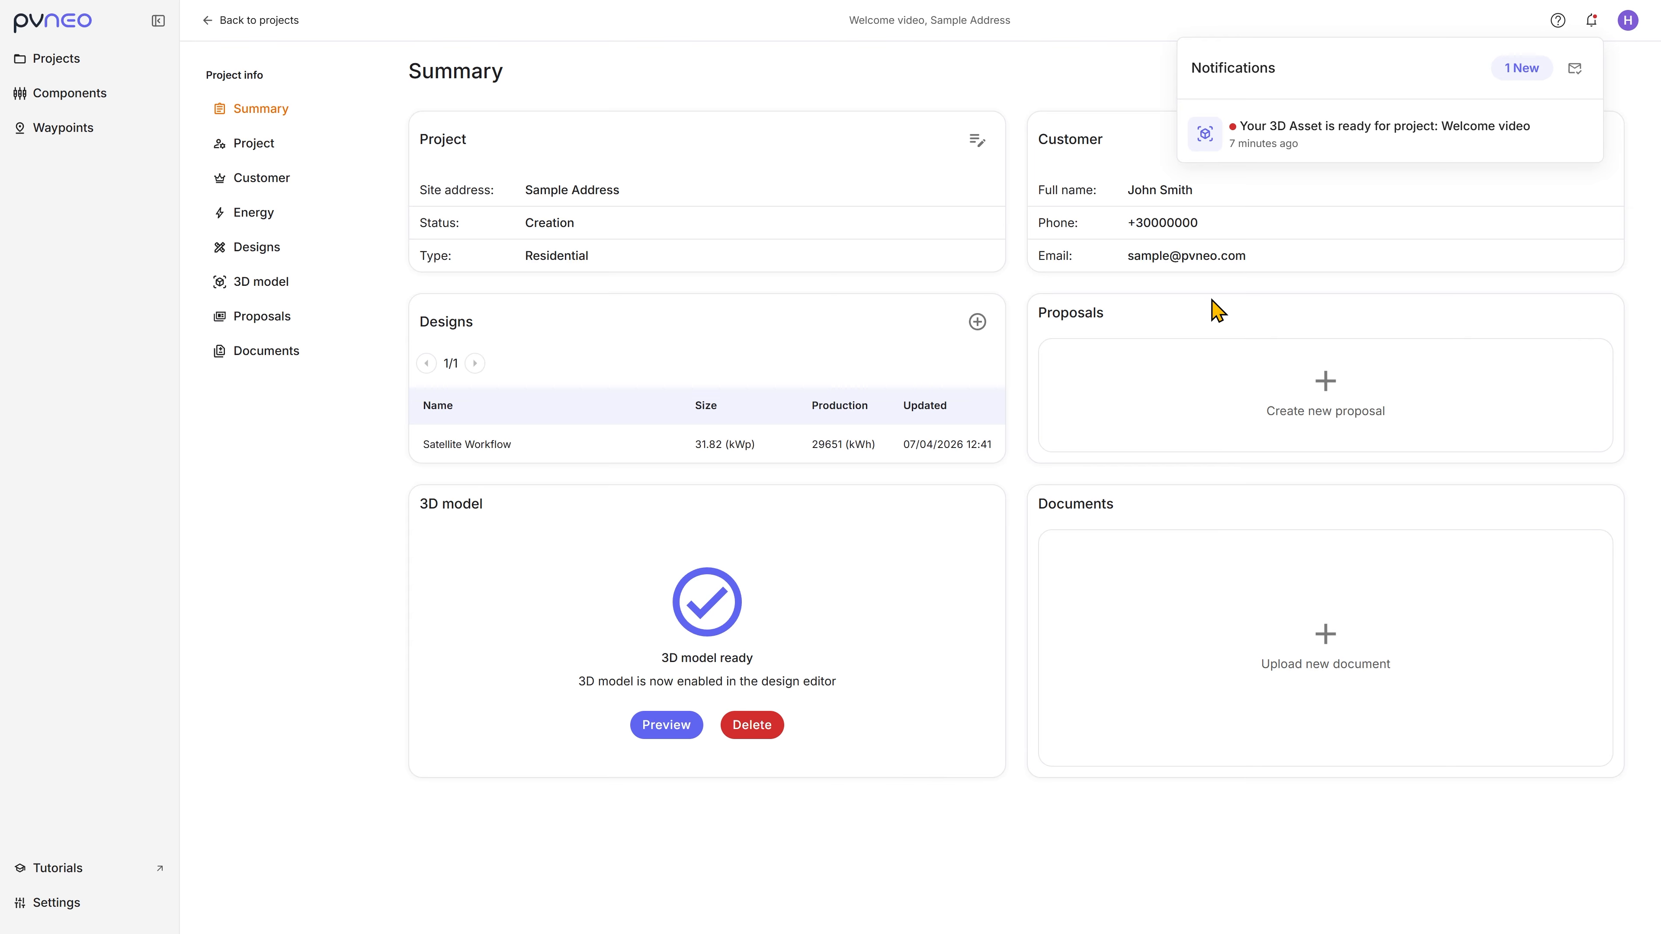
{"action": "left_click", "coordinate": [1393, 150]}
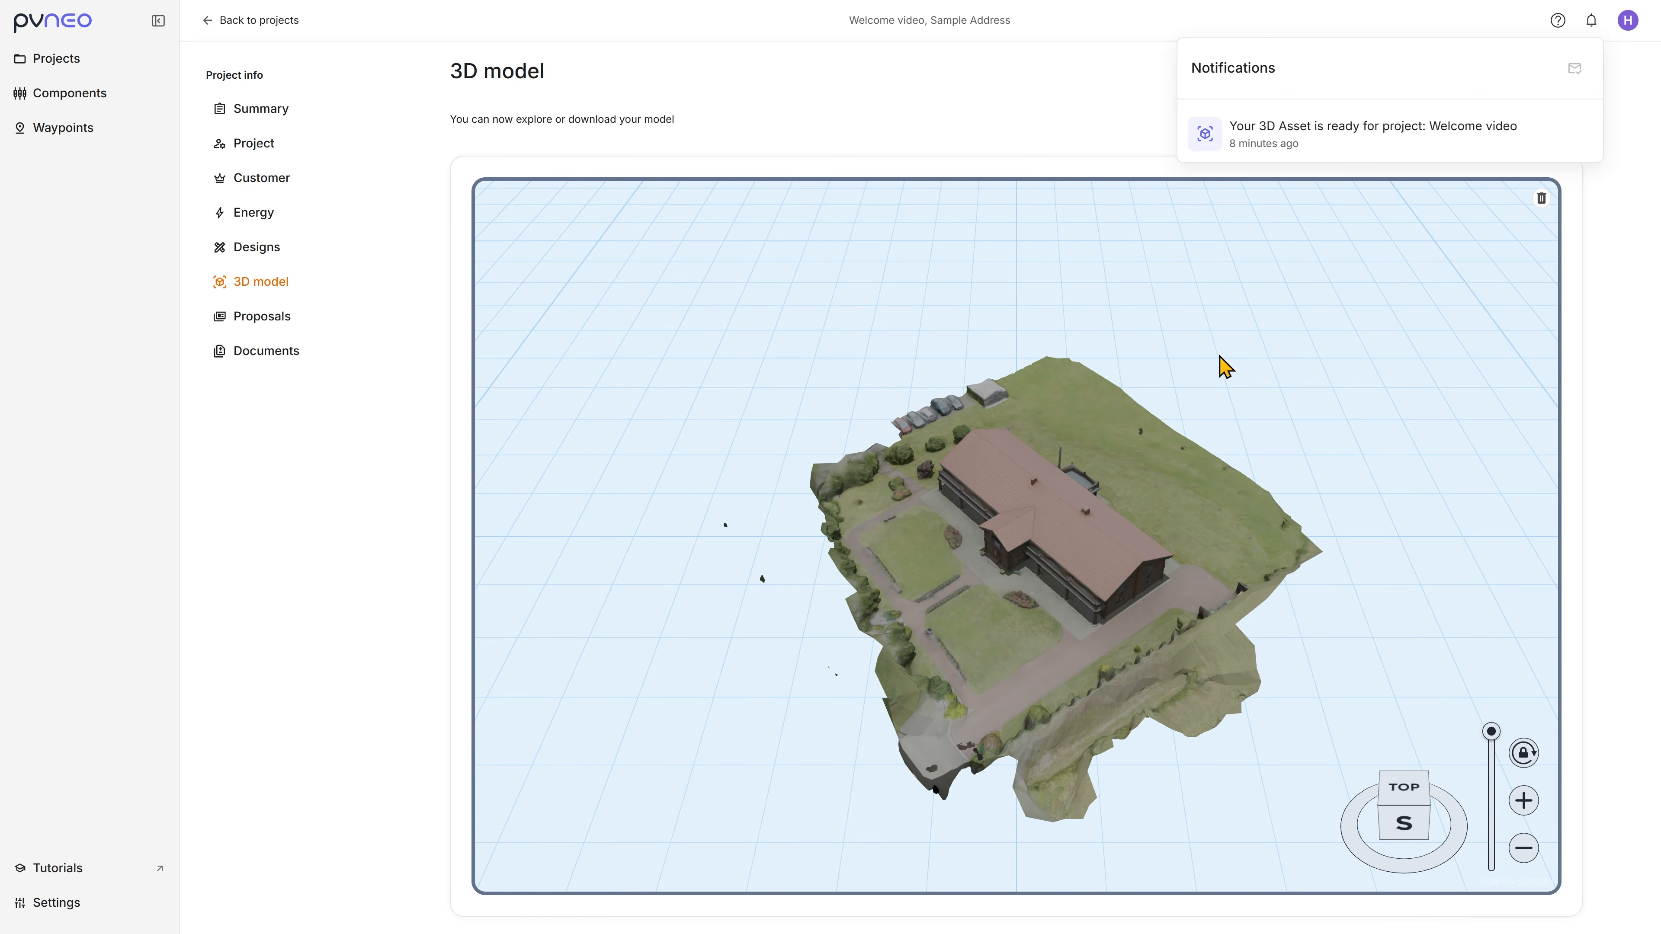
{"action": "left_click", "coordinate": [1076, 553]}
{"action": "scroll", "coordinate": [1072, 556], "scroll_direction": "up", "scroll_amount": 5}
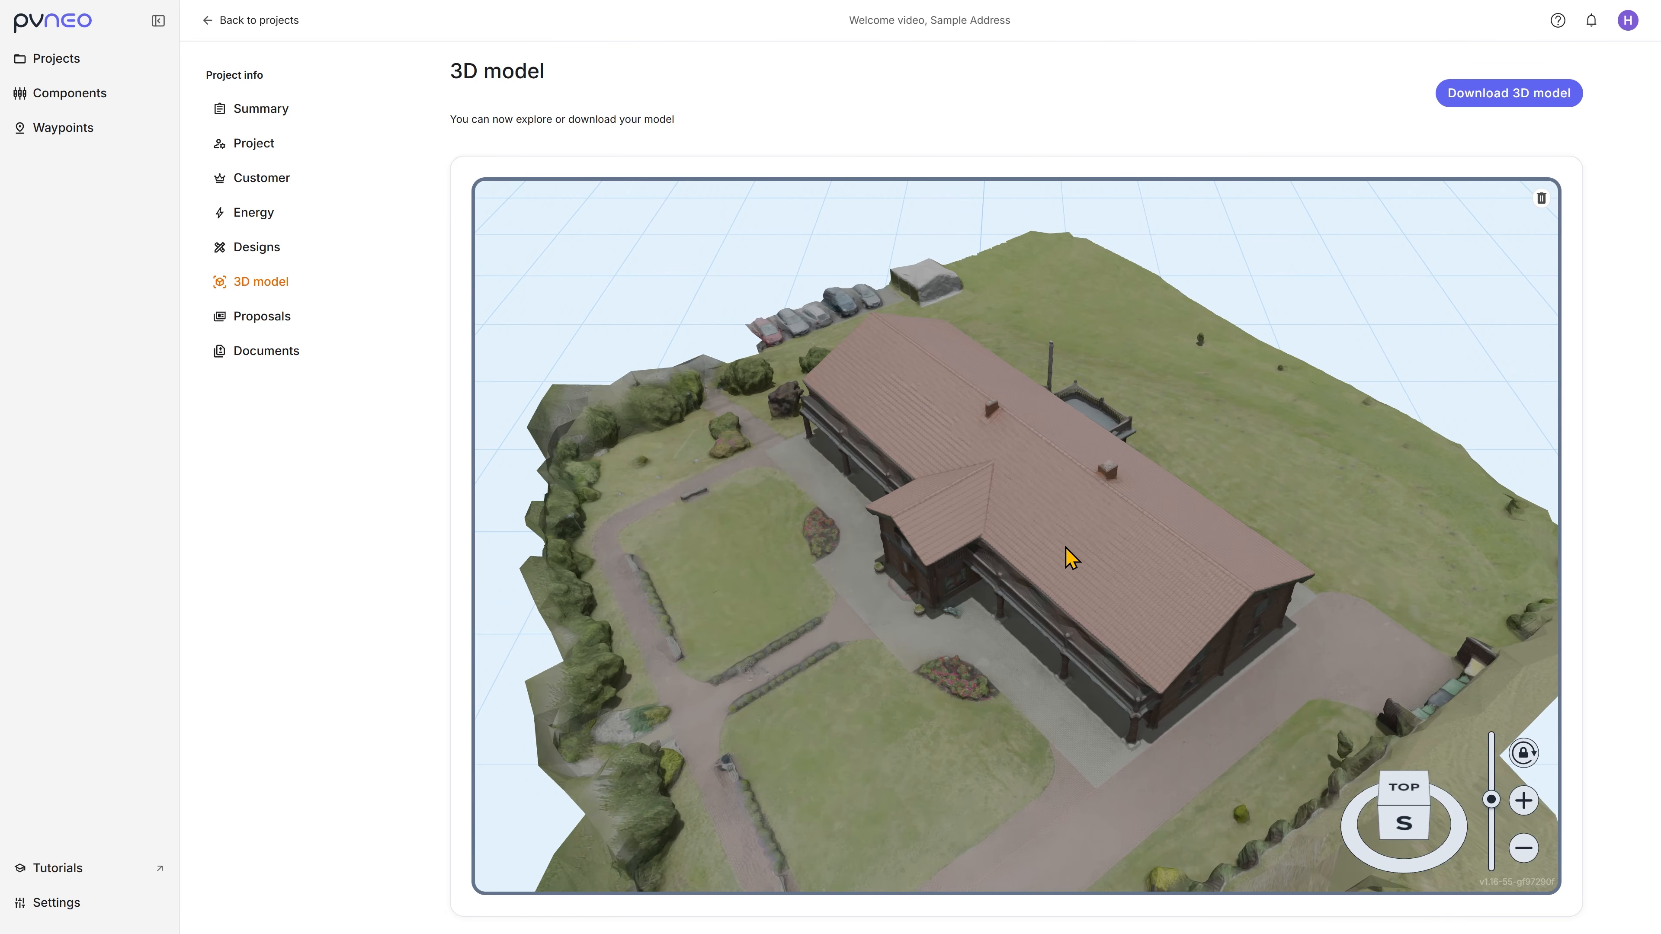
{"action": "left_click_drag", "start_coordinate": [1071, 560], "coordinate": [944, 539]}
Step: Create a new design from the project summary using the 3D model workflow
{"action": "left_click", "coordinate": [278, 112]}
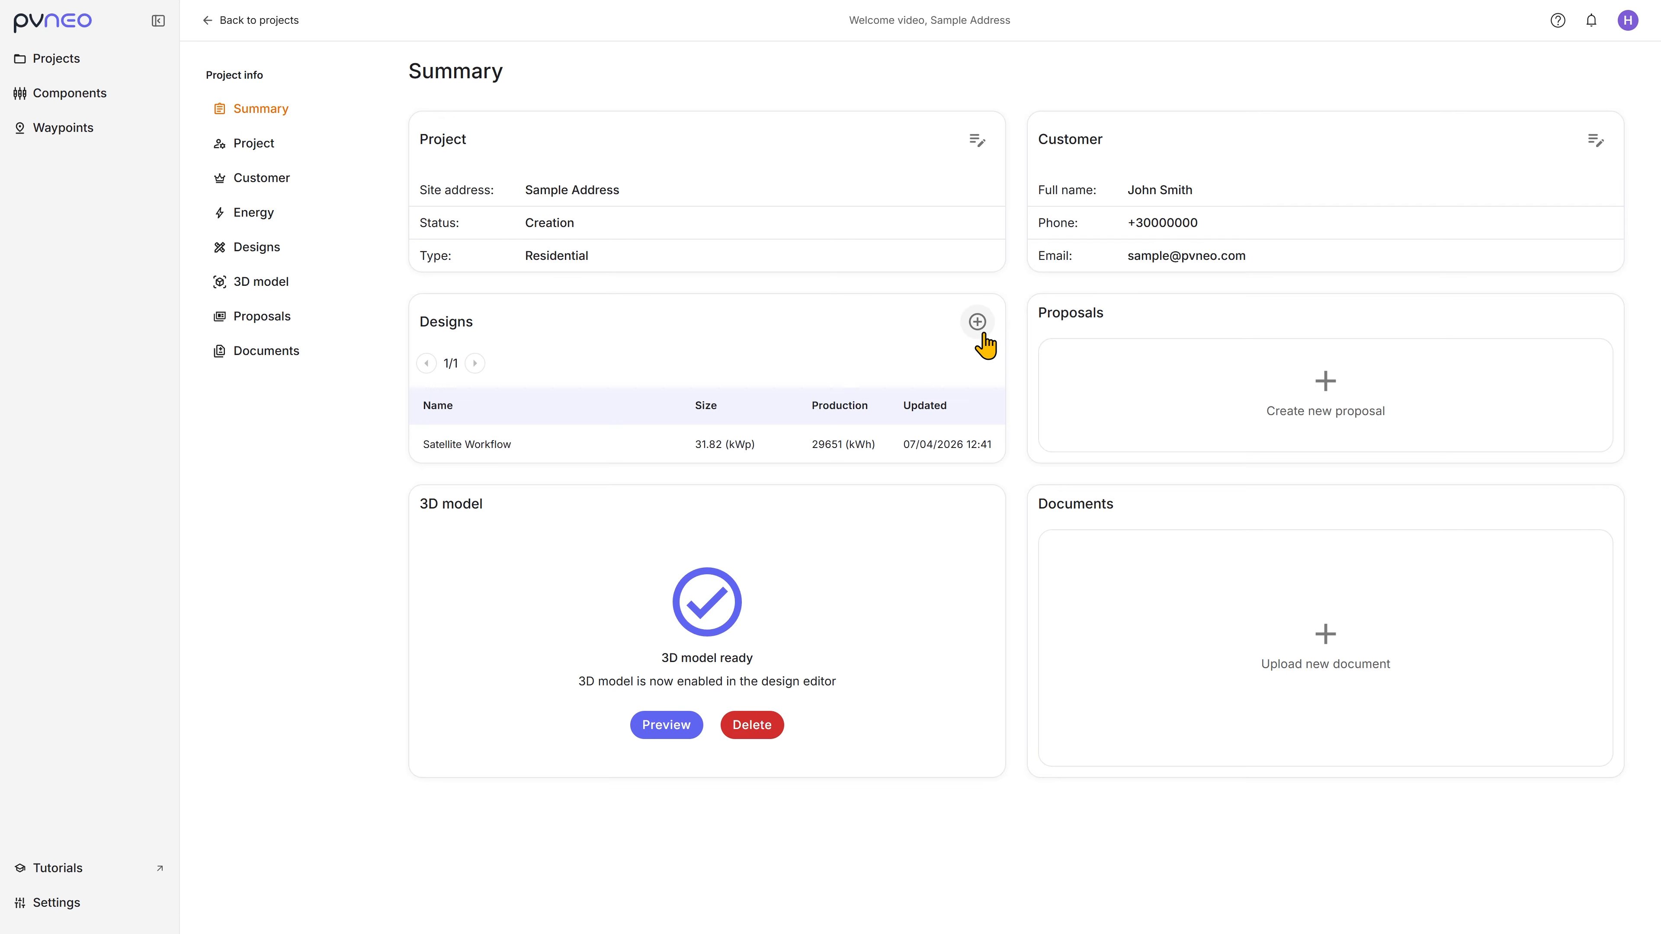
{"action": "left_click", "coordinate": [977, 323]}
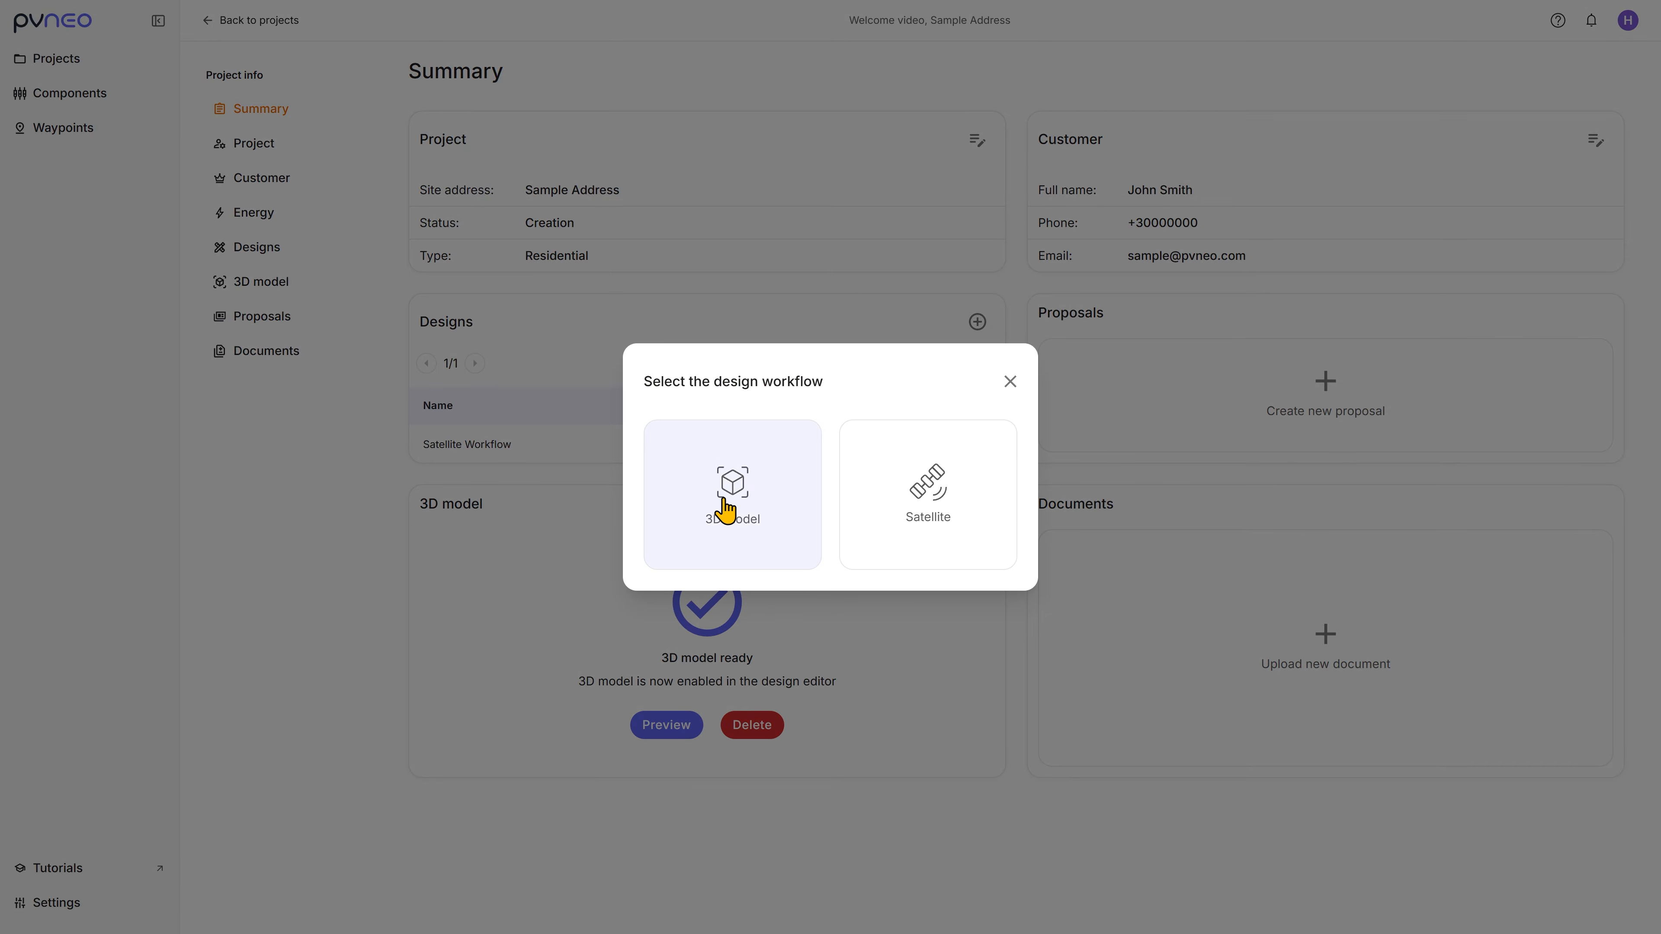
{"action": "left_click", "coordinate": [724, 547]}
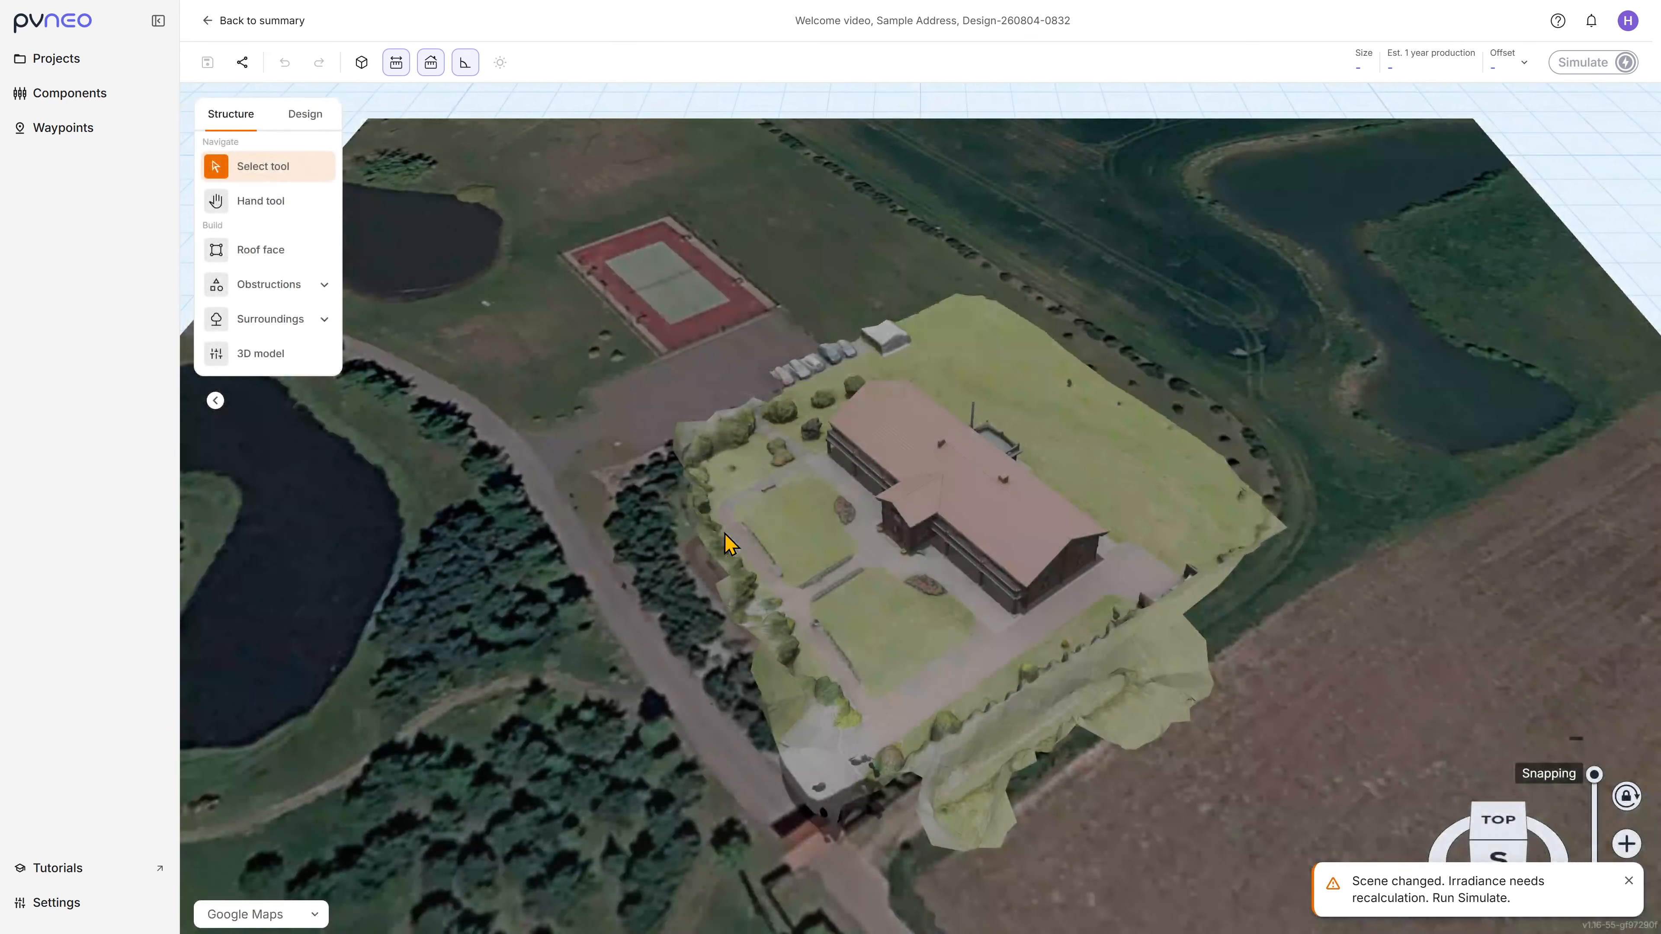
Step: Show the 3D model's crop box and pull its sides in around the house and front garden
{"action": "left_click_drag", "start_coordinate": [705, 534], "coordinate": [782, 523]}
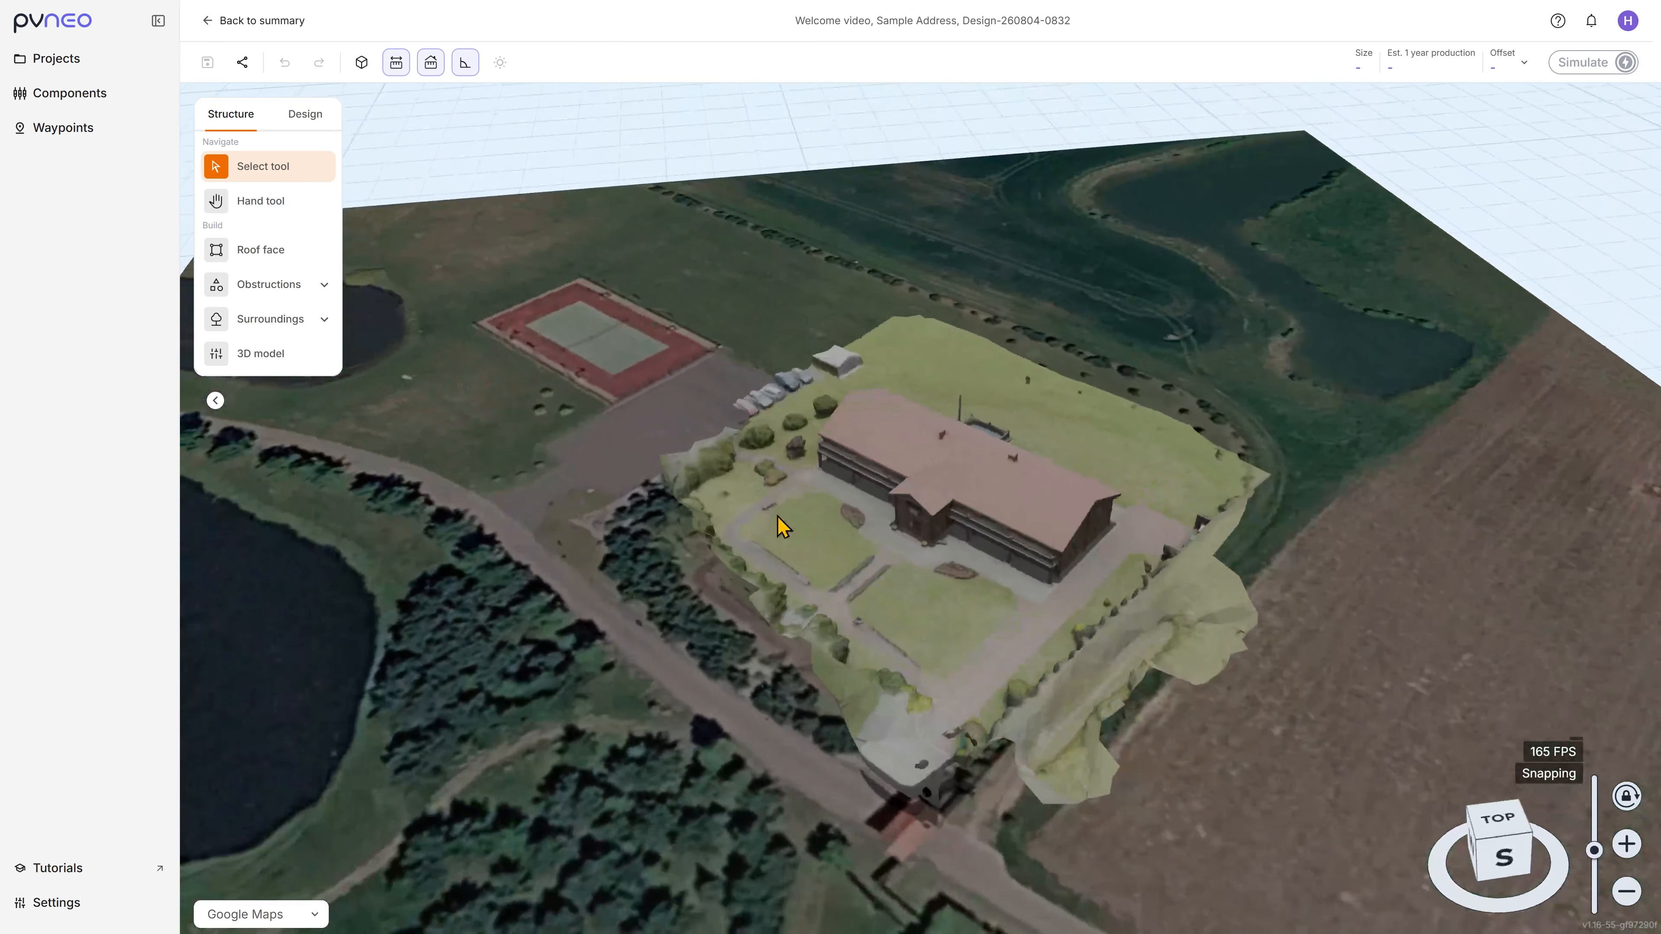
{"action": "scroll", "coordinate": [948, 569], "scroll_direction": "up", "scroll_amount": 3}
{"action": "left_click_drag", "start_coordinate": [944, 559], "coordinate": [717, 426]}
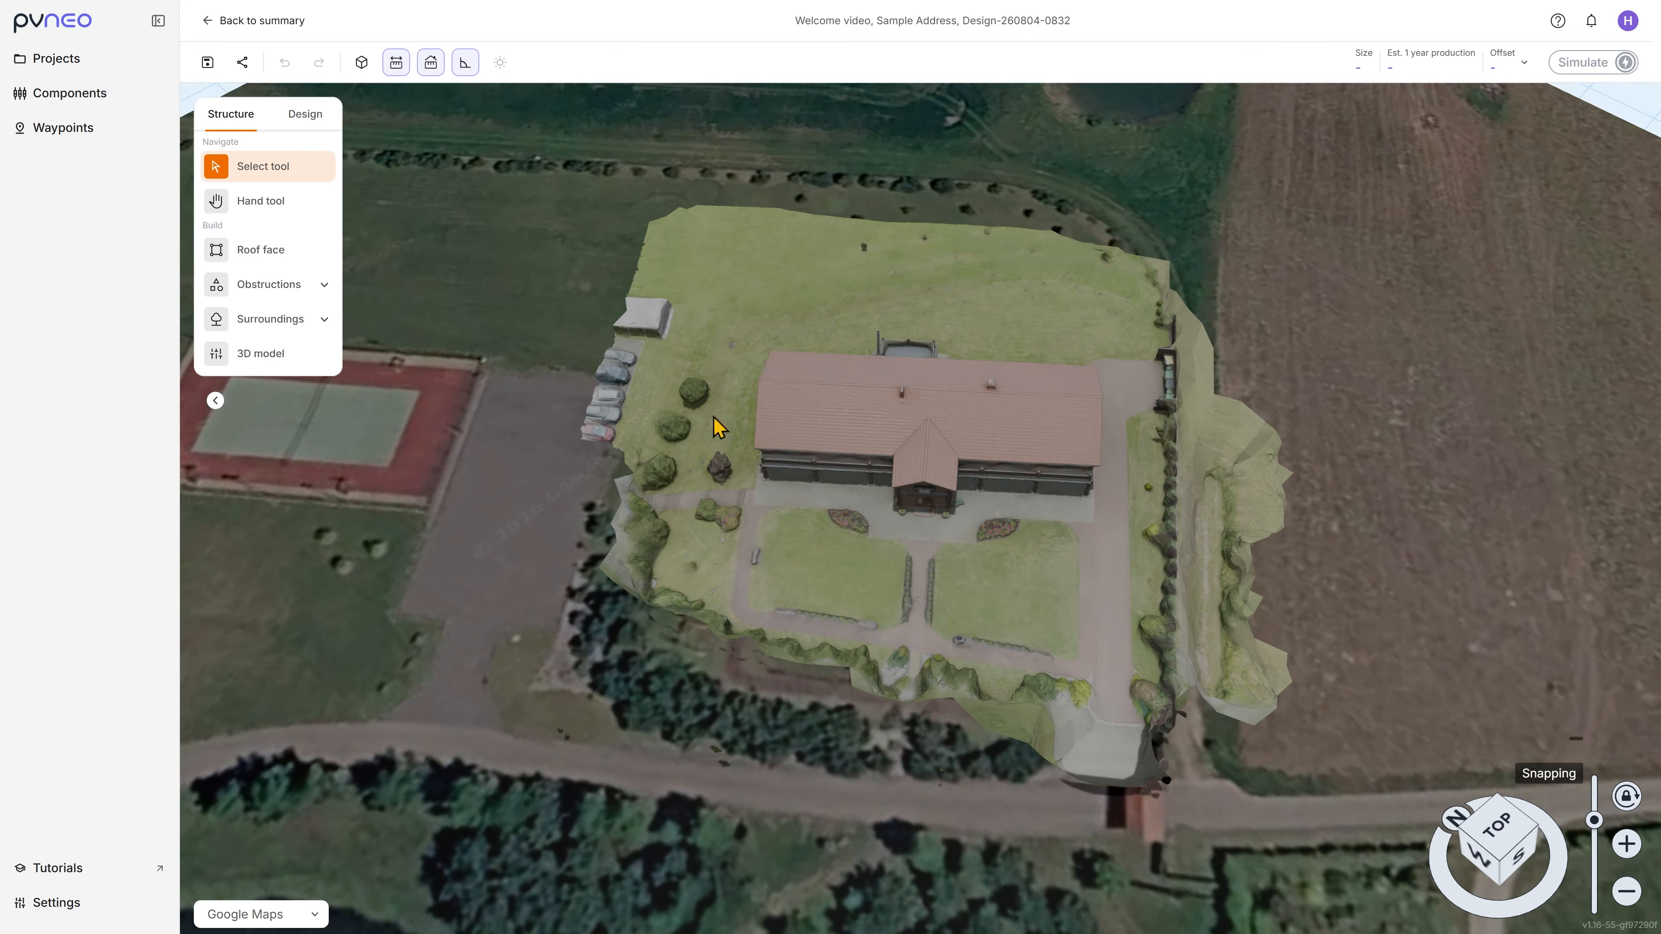
{"action": "left_click", "coordinate": [265, 354]}
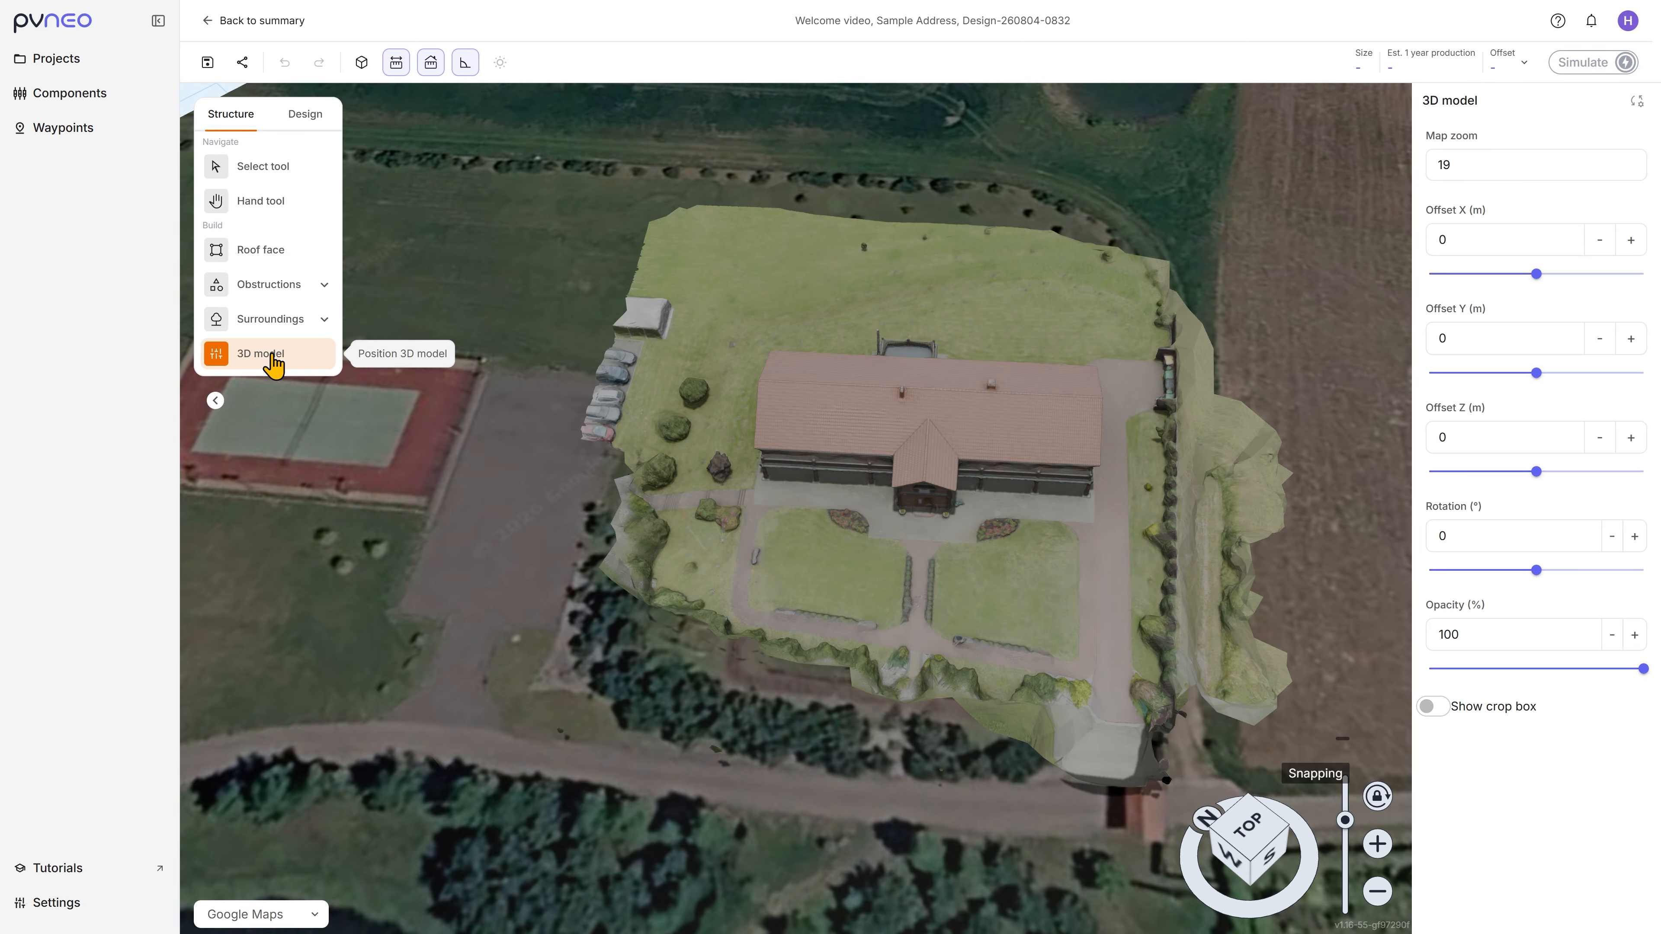
{"action": "left_click", "coordinate": [1432, 706]}
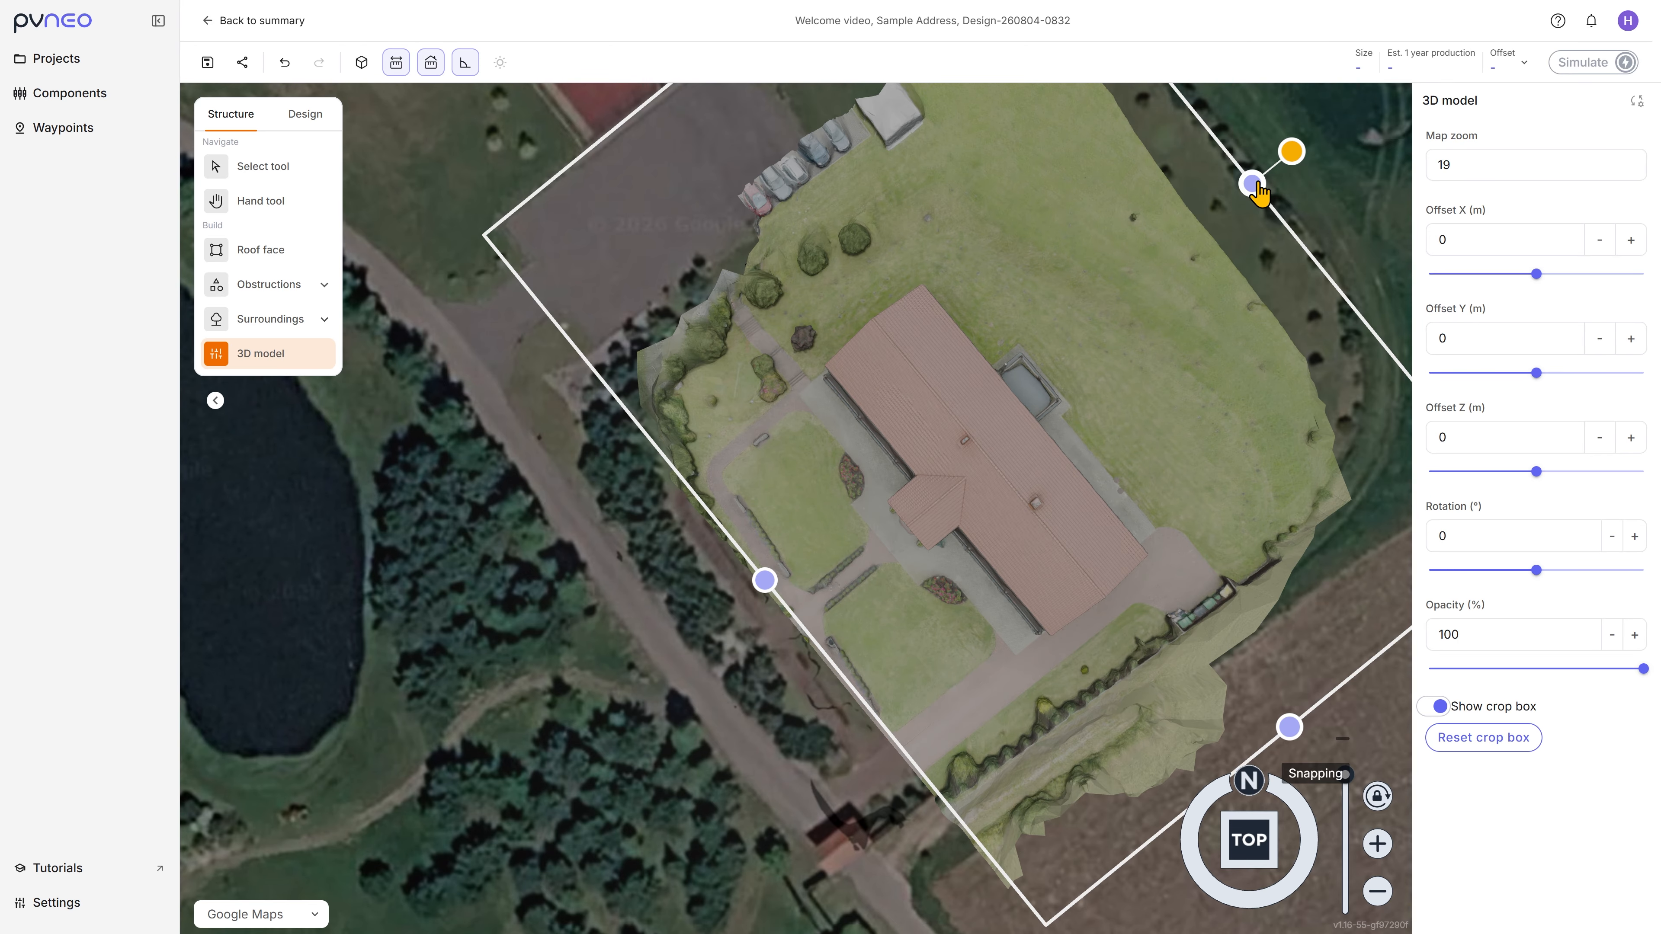
{"action": "left_click_drag", "start_coordinate": [1256, 185], "coordinate": [1050, 345]}
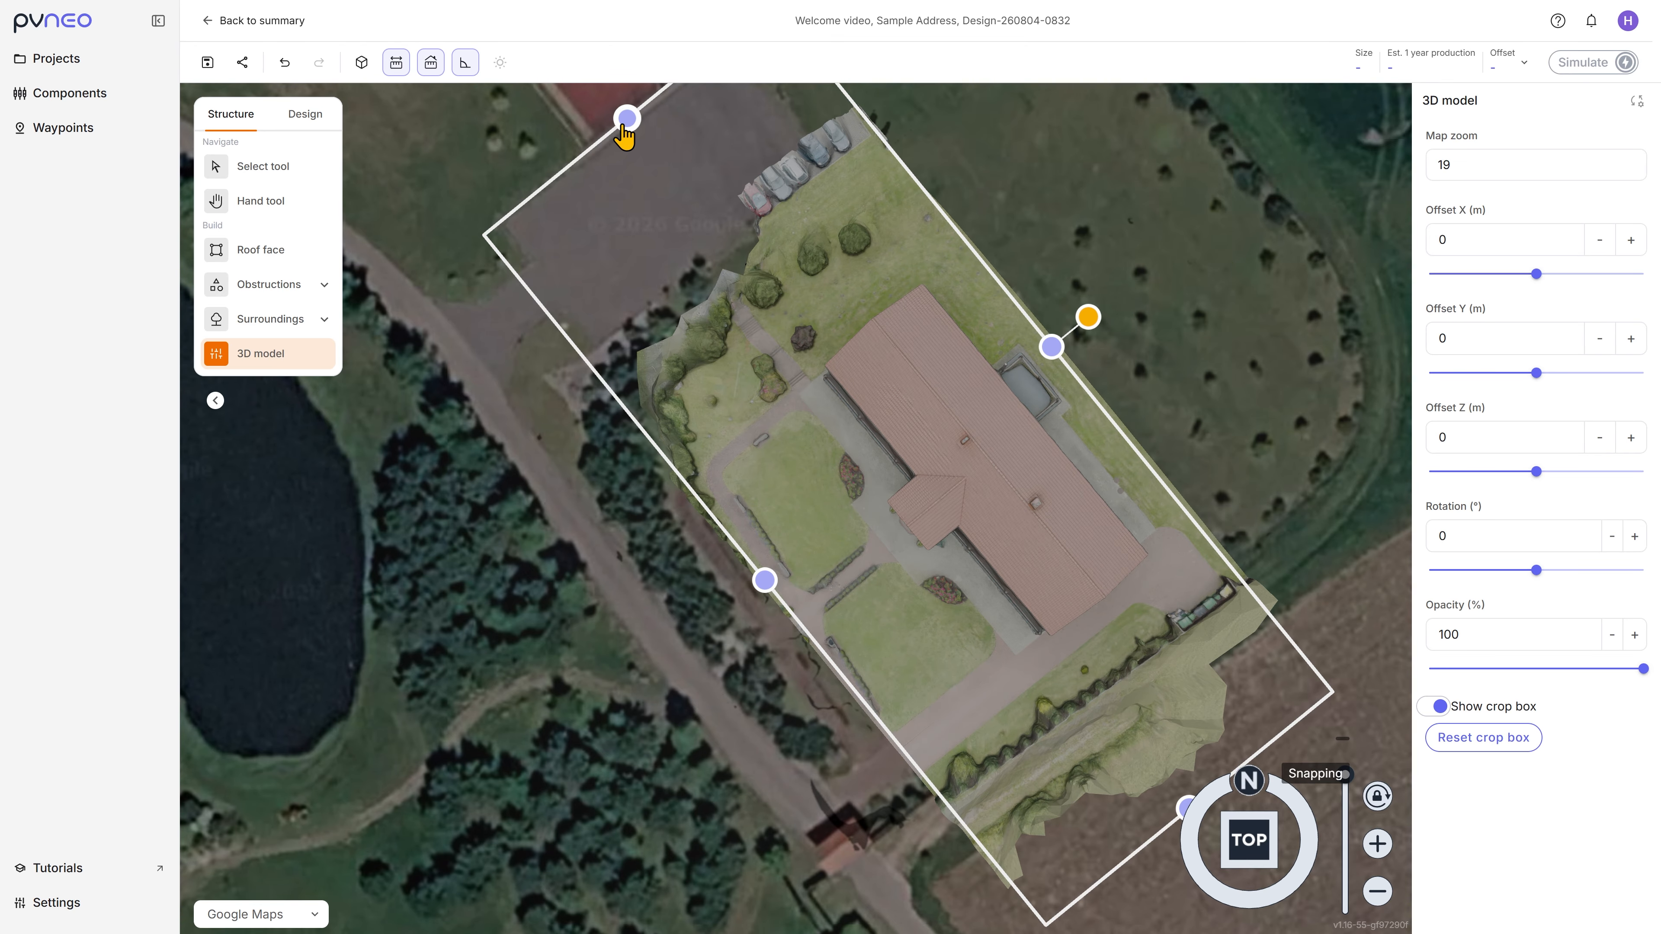
{"action": "left_click_drag", "start_coordinate": [625, 123], "coordinate": [816, 349]}
{"action": "right_click_drag", "start_coordinate": [1107, 749], "coordinate": [1025, 633]}
{"action": "left_click_drag", "start_coordinate": [1104, 691], "coordinate": [962, 541]}
{"action": "scroll", "coordinate": [992, 321], "scroll_direction": "up", "scroll_amount": 5}
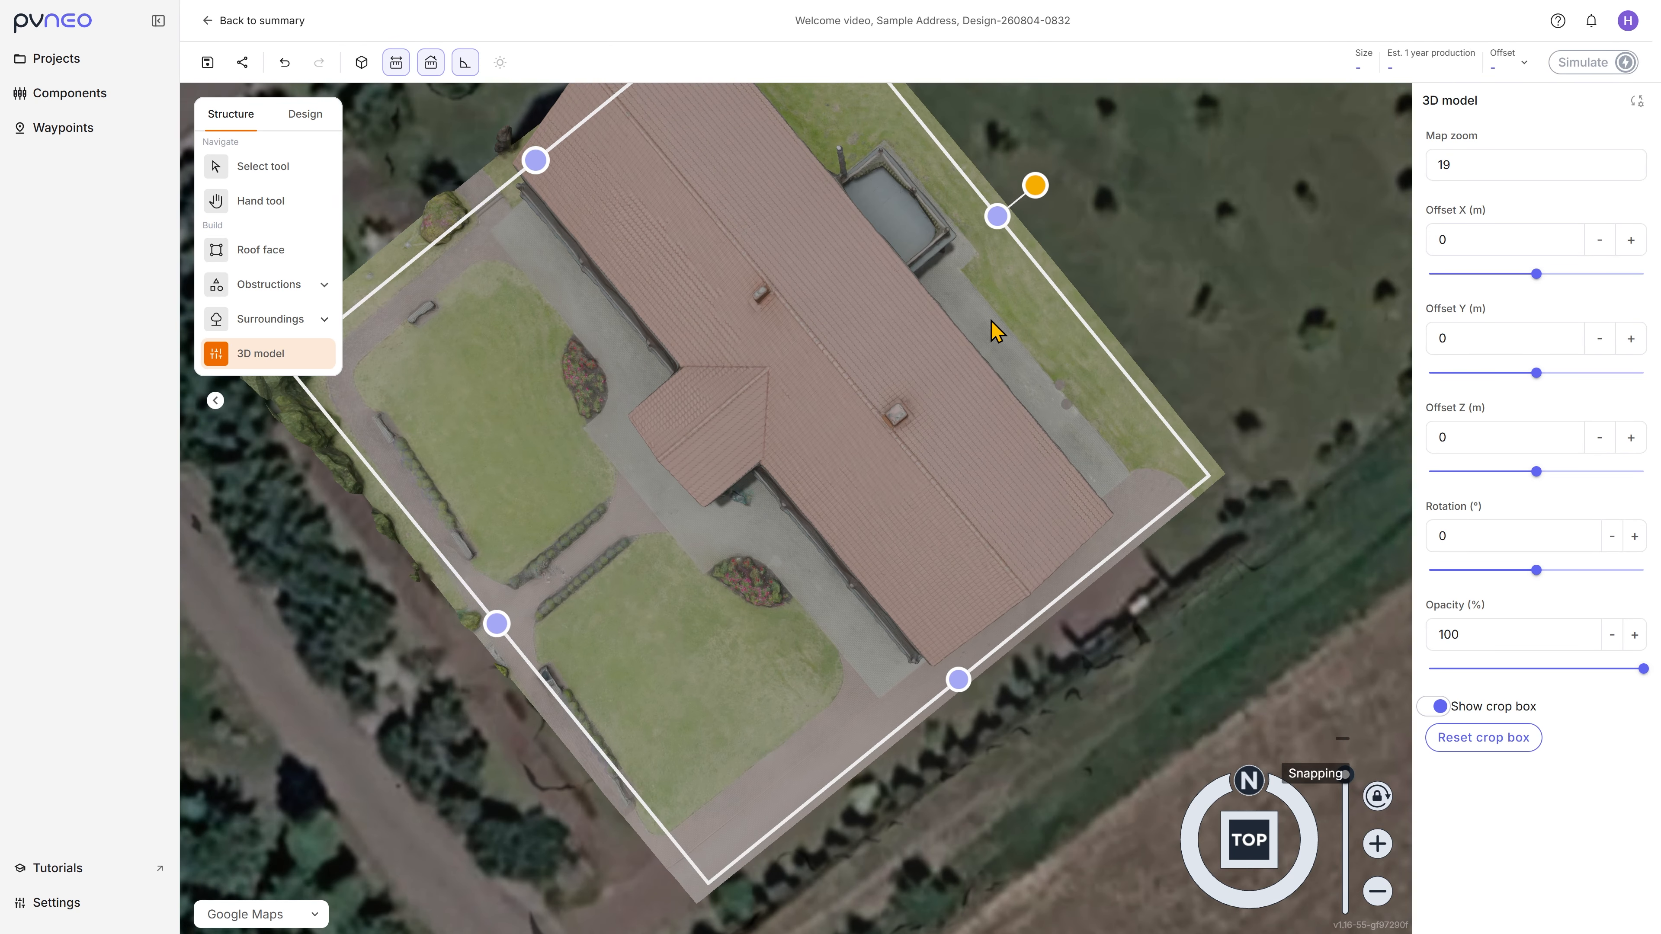
Step: Tighten the crop box to the house and its immediate paving, excluding most of the front garden, and hide the crop box
{"action": "scroll", "coordinate": [993, 319], "scroll_direction": "down", "scroll_amount": 2}
{"action": "left_click", "coordinate": [362, 62]}
{"action": "right_click_drag", "start_coordinate": [854, 246], "coordinate": [884, 359]}
{"action": "left_click_drag", "start_coordinate": [1034, 348], "coordinate": [1016, 363]}
{"action": "left_click_drag", "start_coordinate": [636, 313], "coordinate": [654, 338]}
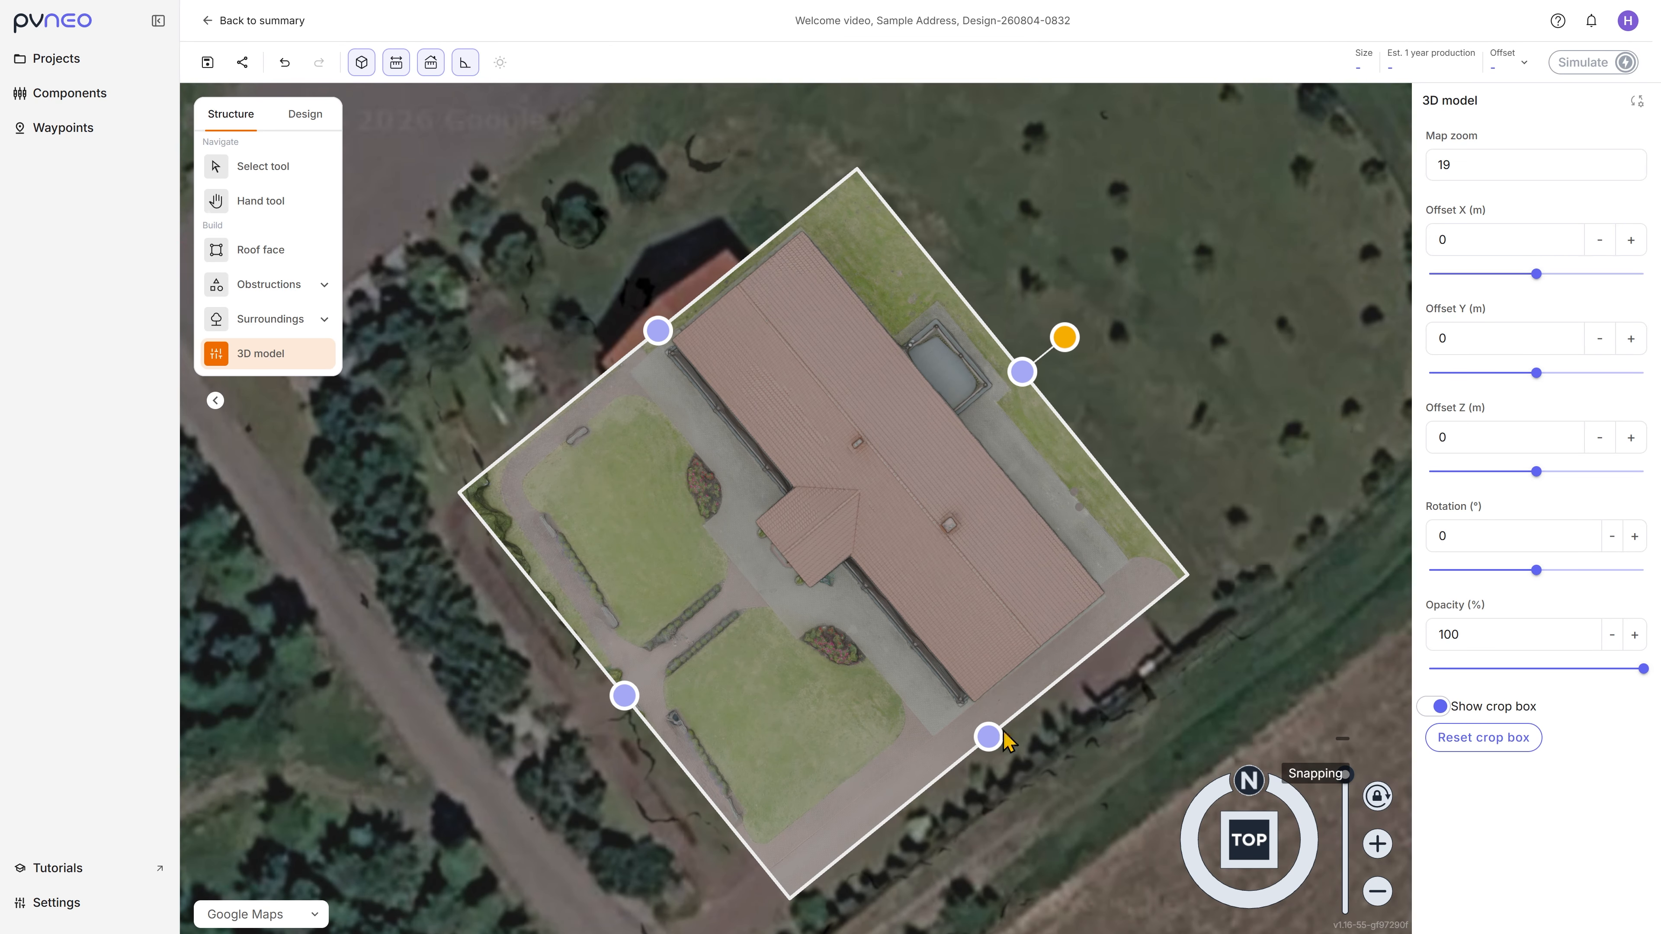
{"action": "left_click_drag", "start_coordinate": [994, 735], "coordinate": [980, 719]}
{"action": "left_click_drag", "start_coordinate": [1057, 332], "coordinate": [1000, 364]}
{"action": "left_click_drag", "start_coordinate": [644, 718], "coordinate": [783, 646]}
{"action": "left_click", "coordinate": [1433, 707]}
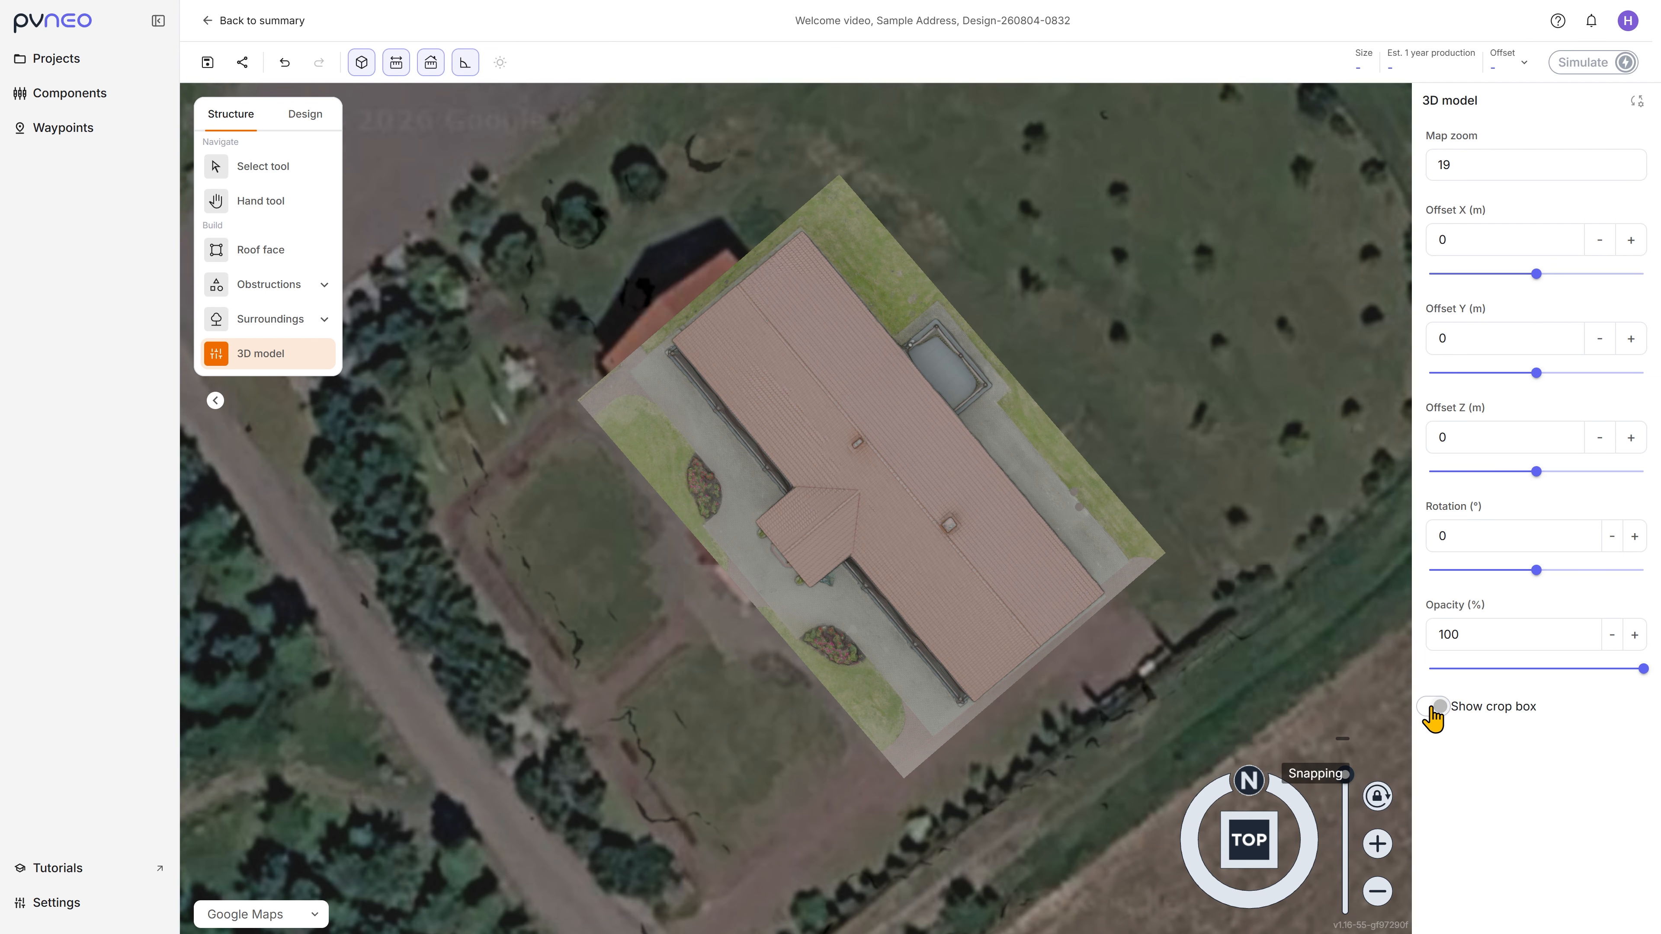
Step: Align the model with the map by setting Offset X to -5.6 m, using 73% opacity for comparison and restoring 100%
{"action": "middle_click_drag", "start_coordinate": [1010, 641], "coordinate": [1174, 486]}
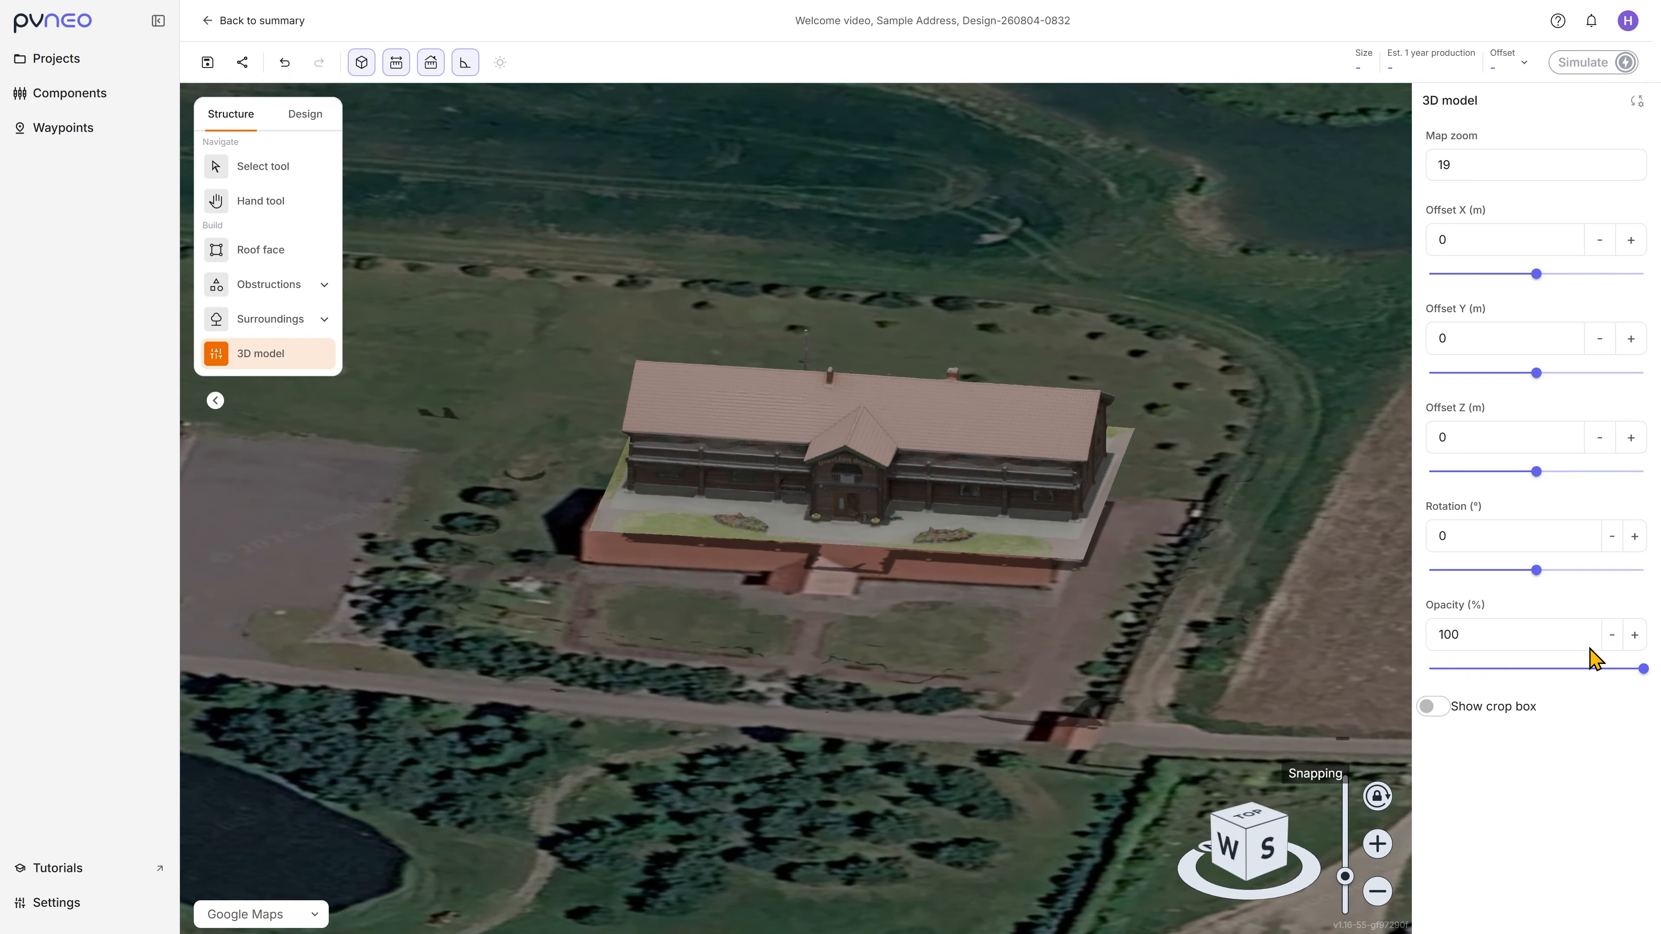
{"action": "left_click_drag", "start_coordinate": [1642, 669], "coordinate": [1582, 668]}
{"action": "middle_click_drag", "start_coordinate": [949, 506], "coordinate": [1009, 695]}
{"action": "left_click_drag", "start_coordinate": [1536, 284], "coordinate": [1529, 283]}
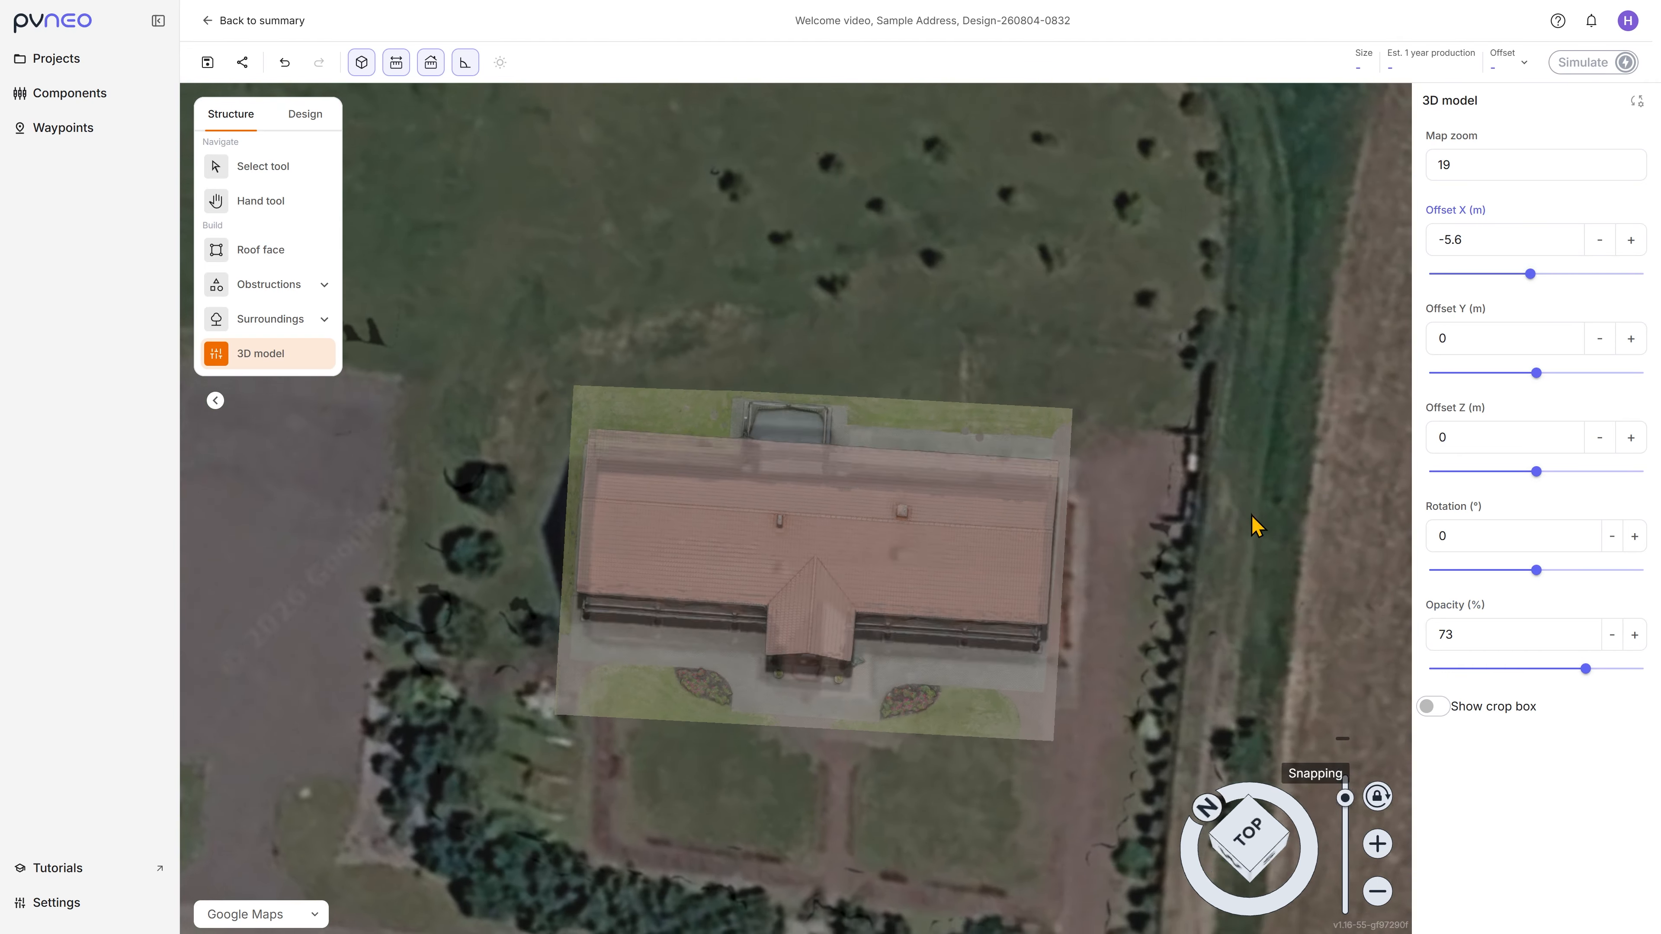
{"action": "middle_click_drag", "start_coordinate": [1253, 523], "coordinate": [1568, 634]}
{"action": "left_click_drag", "start_coordinate": [1586, 669], "coordinate": [1643, 669]}
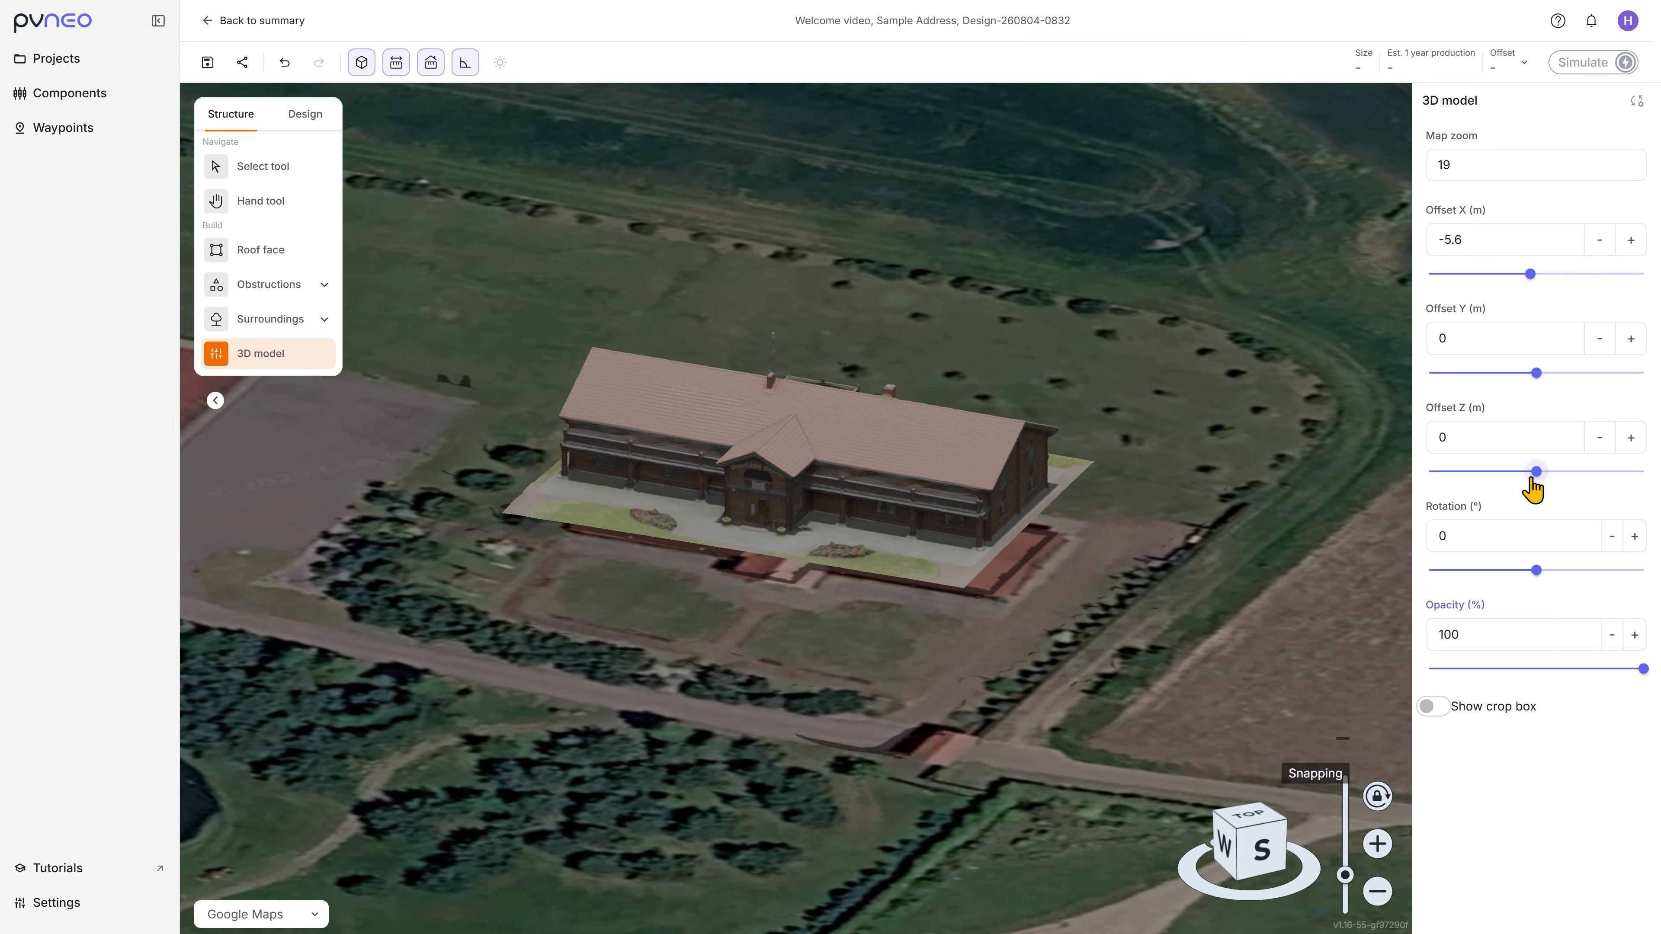
Step: Lower the 3D model to an Offset Z of -4 m and raise it by two increments to meet the ground
{"action": "left_click_drag", "start_coordinate": [1531, 482], "coordinate": [1528, 481]}
{"action": "middle_click_drag", "start_coordinate": [1242, 517], "coordinate": [1067, 500]}
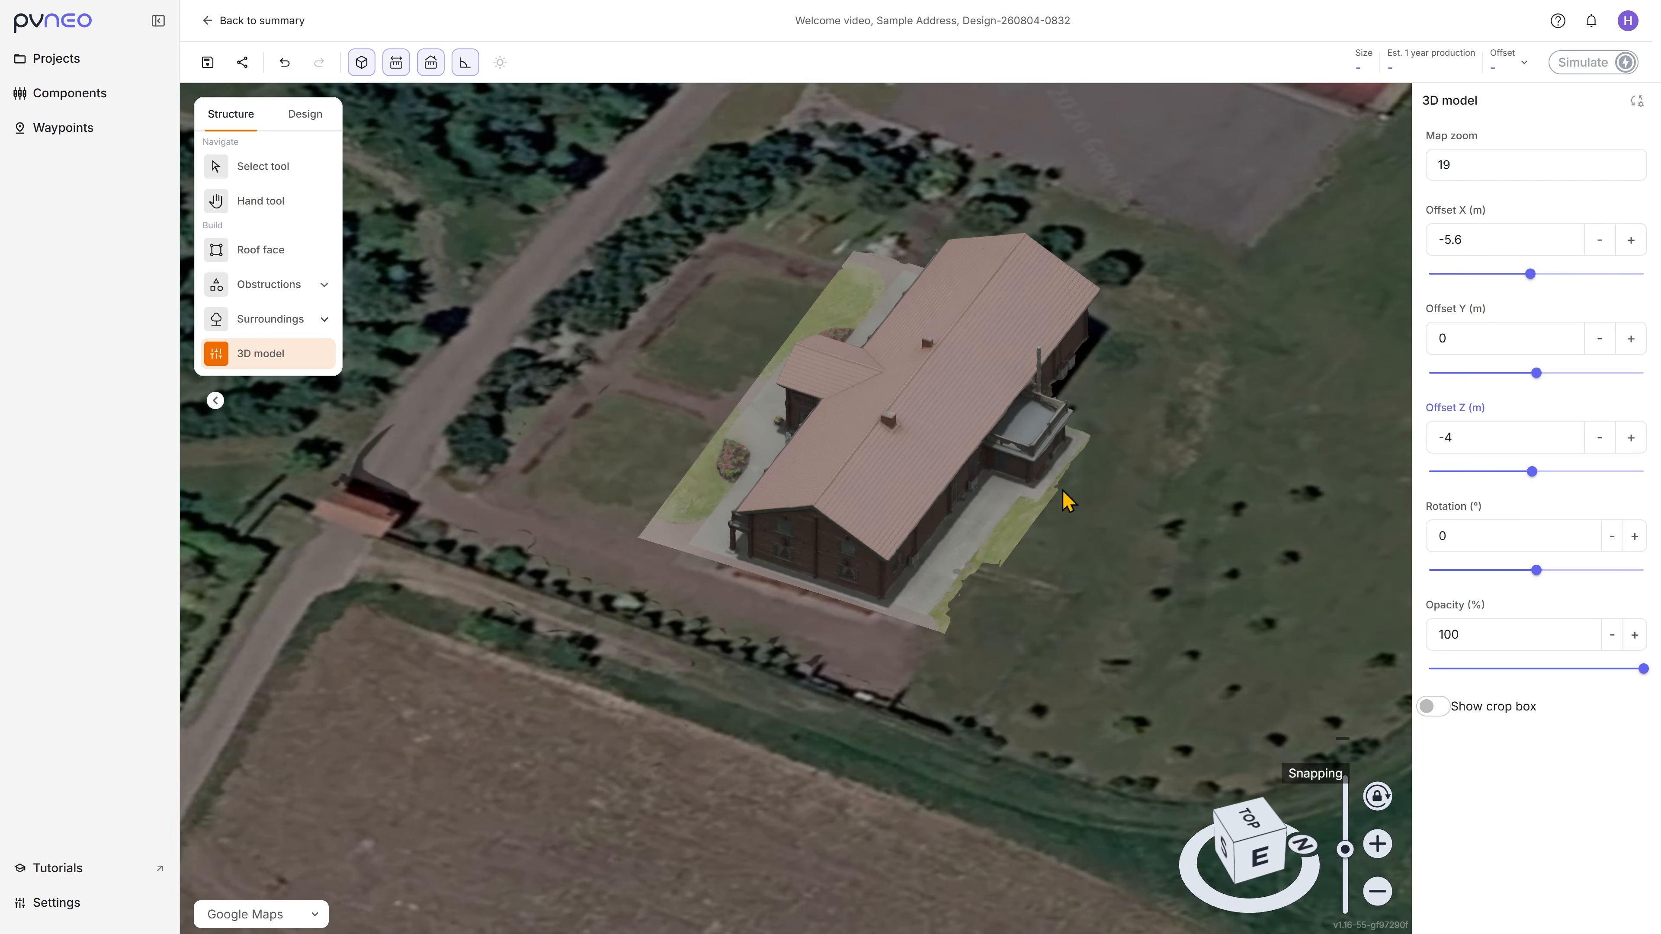
{"action": "left_click", "coordinate": [1631, 437]}
{"action": "left_click", "coordinate": [1630, 436]}
{"action": "middle_click_drag", "start_coordinate": [948, 537], "coordinate": [1106, 536]}
Step: Start a pitched roof face on the front slope, outlining from the ridge end to the eave, along to the entrance gable and up to its peak
{"action": "left_click", "coordinate": [293, 256]}
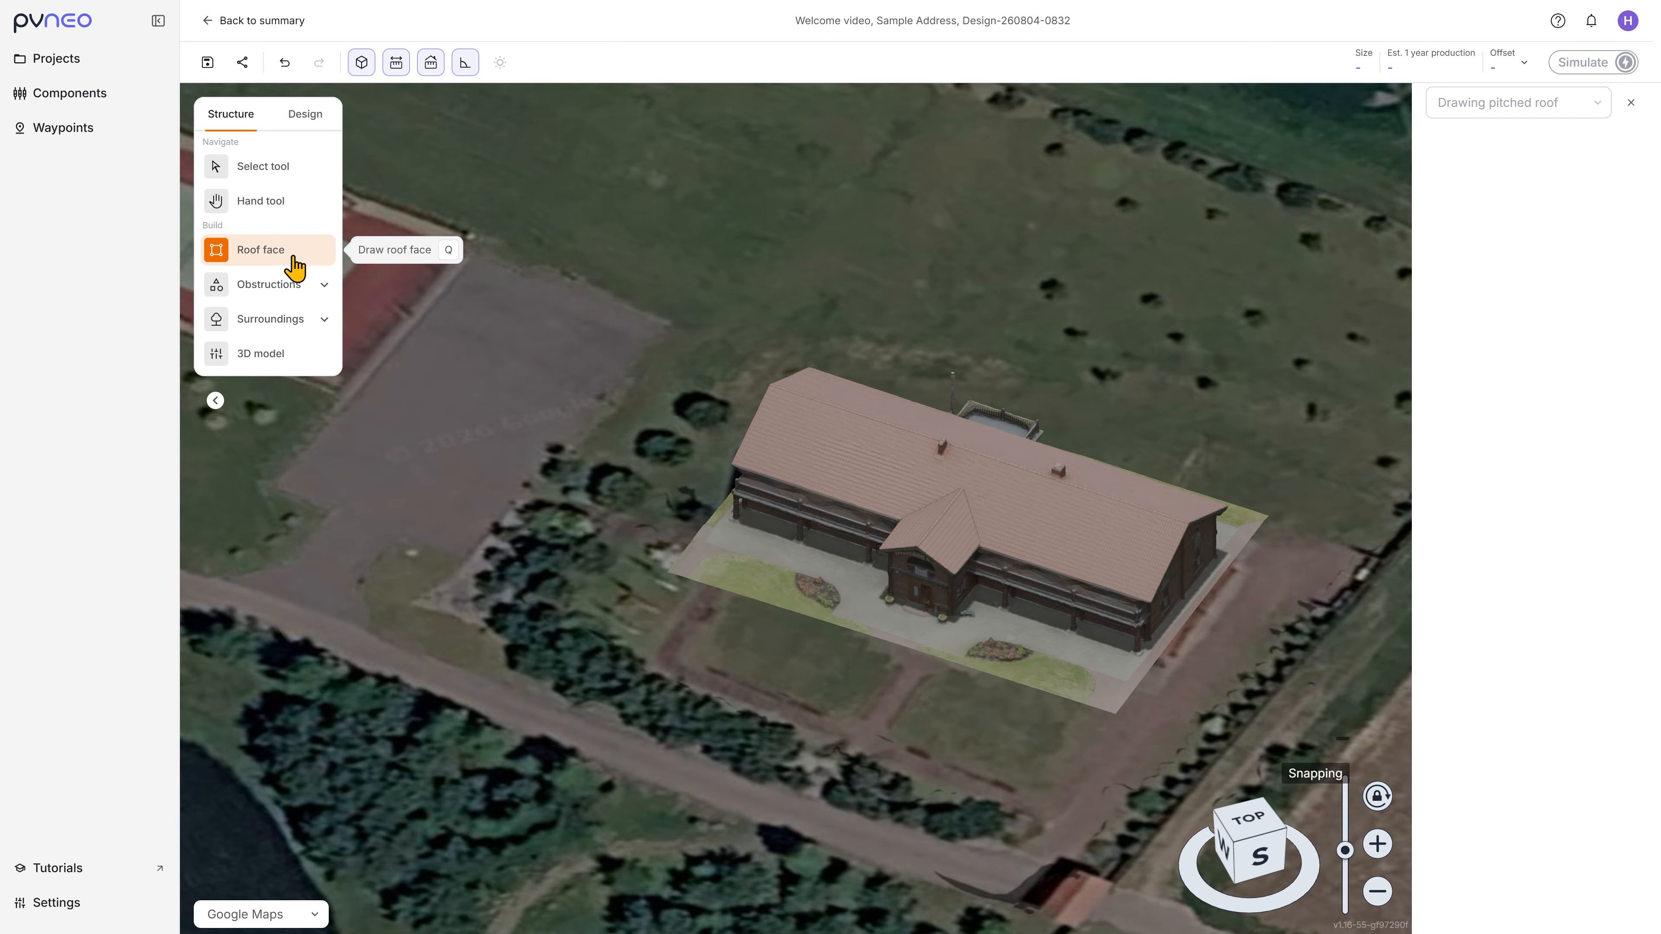
{"action": "scroll", "coordinate": [797, 432], "scroll_direction": "up", "scroll_amount": 8}
{"action": "middle_click_drag", "start_coordinate": [778, 425], "coordinate": [858, 409]}
{"action": "scroll", "coordinate": [822, 434], "scroll_direction": "up", "scroll_amount": 3}
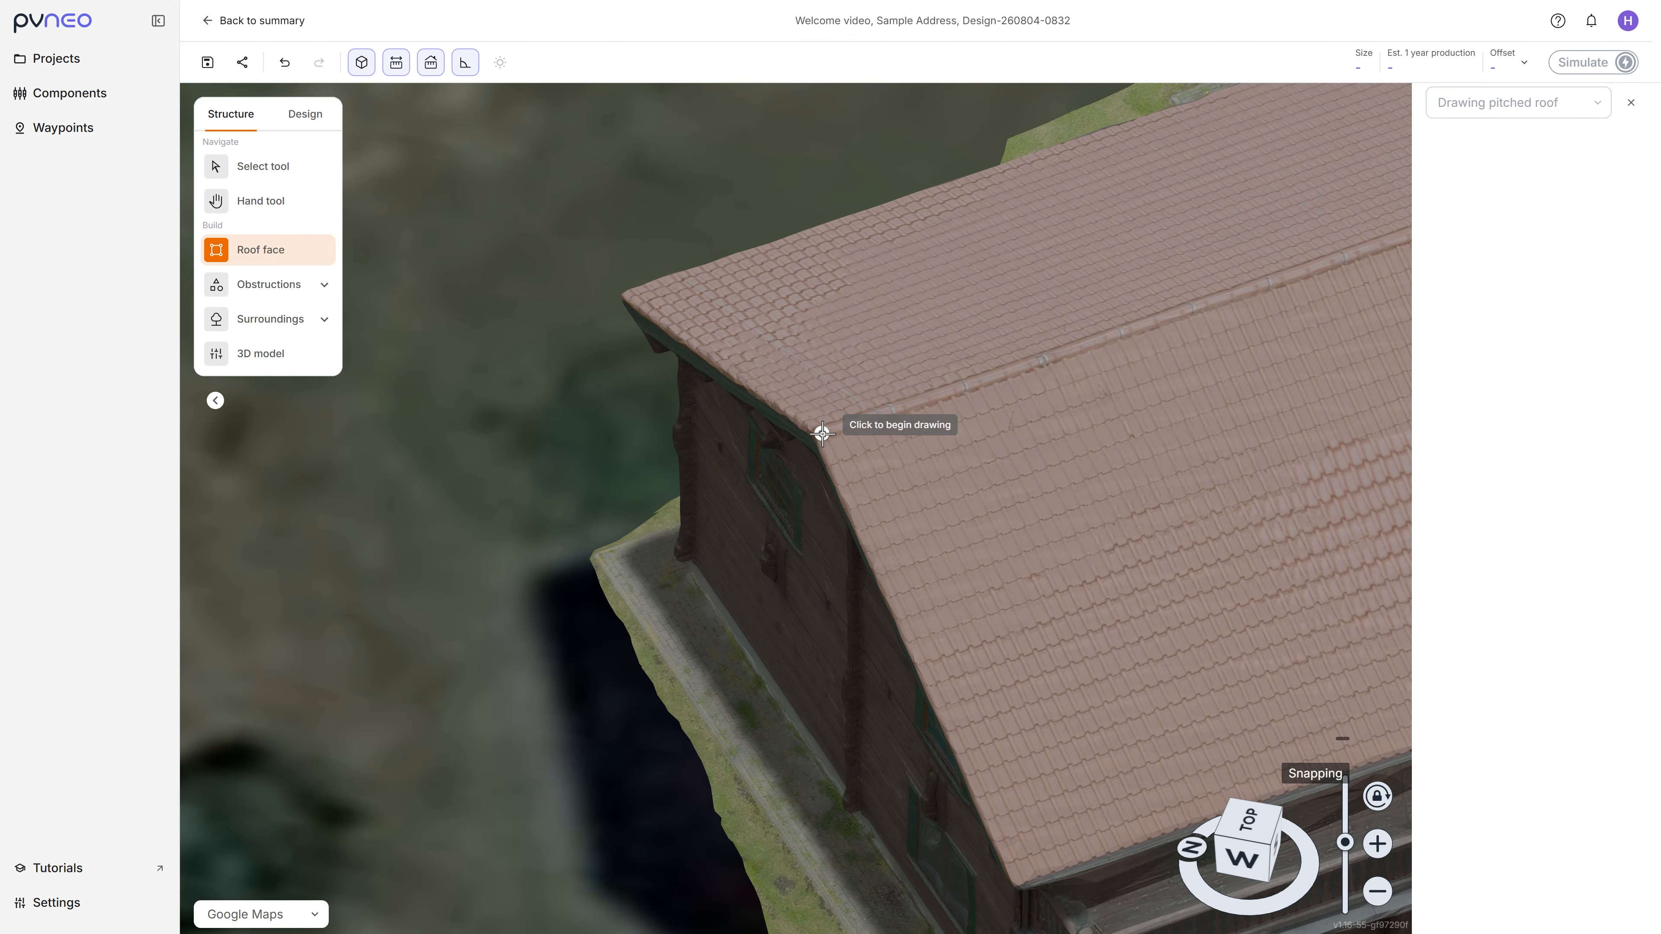
{"action": "left_click", "coordinate": [822, 434]}
{"action": "left_click", "coordinate": [1020, 883]}
{"action": "scroll", "coordinate": [1020, 883], "scroll_direction": "down", "scroll_amount": 5}
{"action": "scroll", "coordinate": [1151, 752], "scroll_direction": "up", "scroll_amount": 6}
{"action": "left_click", "coordinate": [852, 668]}
{"action": "scroll", "coordinate": [852, 669], "scroll_direction": "down", "scroll_amount": 4}
{"action": "scroll", "coordinate": [944, 378], "scroll_direction": "up", "scroll_amount": 3}
{"action": "left_click", "coordinate": [952, 358]}
Step: Complete the front slope's outline down the gable's other valley, along the remaining eave and back along the ridge
{"action": "scroll", "coordinate": [952, 359], "scroll_direction": "down", "scroll_amount": 4}
{"action": "scroll", "coordinate": [1220, 512], "scroll_direction": "up", "scroll_amount": 6}
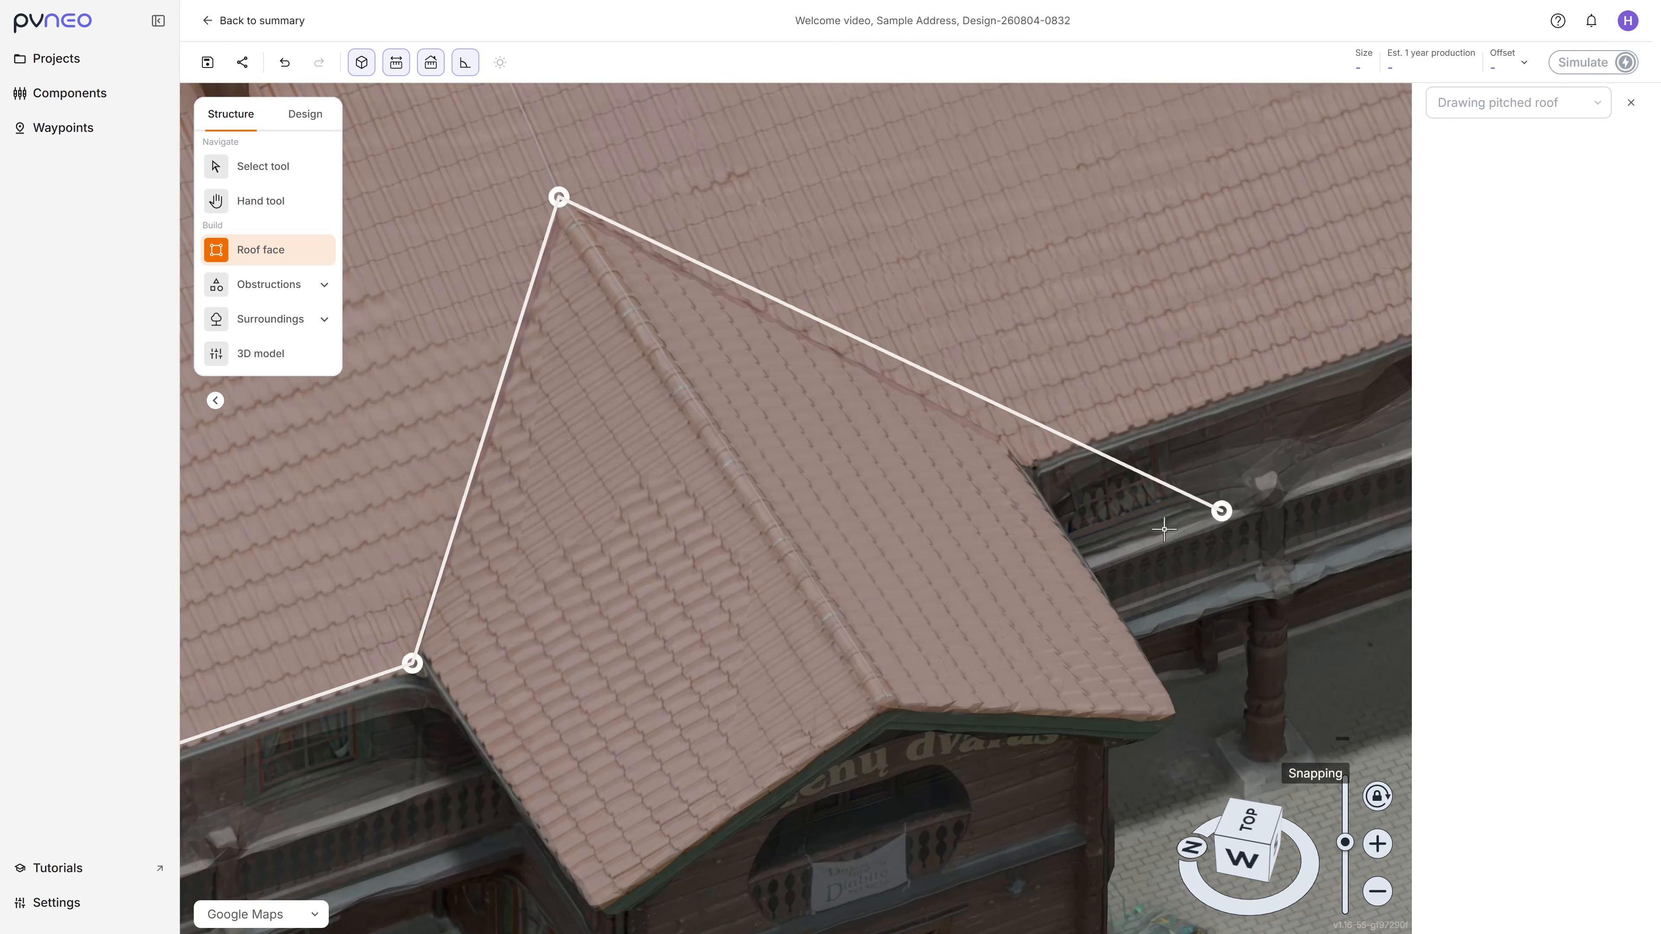
{"action": "left_click", "coordinate": [1021, 458]}
{"action": "scroll", "coordinate": [1021, 458], "scroll_direction": "down", "scroll_amount": 5}
{"action": "scroll", "coordinate": [1239, 354], "scroll_direction": "up", "scroll_amount": 4}
{"action": "left_click", "coordinate": [1136, 366]}
{"action": "scroll", "coordinate": [1136, 367], "scroll_direction": "down", "scroll_amount": 3}
{"action": "scroll", "coordinate": [1135, 370], "scroll_direction": "down", "scroll_amount": 4}
{"action": "middle_click_drag", "start_coordinate": [1134, 370], "coordinate": [1176, 314]}
{"action": "left_click", "coordinate": [1105, 218]}
{"action": "scroll", "coordinate": [1105, 226], "scroll_direction": "down", "scroll_amount": 3}
{"action": "left_click", "coordinate": [433, 442]}
Step: Turn off the last two active display options and draw a pitched roof face over the main roof's entire rear slope
{"action": "left_click", "coordinate": [431, 62]}
{"action": "middle_click_drag", "start_coordinate": [463, 363], "coordinate": [679, 467]}
{"action": "left_click", "coordinate": [465, 62]}
{"action": "scroll", "coordinate": [678, 468], "scroll_direction": "up", "scroll_amount": 5}
{"action": "left_click", "coordinate": [625, 398]}
{"action": "scroll", "coordinate": [682, 536], "scroll_direction": "down", "scroll_amount": 3}
{"action": "scroll", "coordinate": [857, 694], "scroll_direction": "down", "scroll_amount": 4}
{"action": "scroll", "coordinate": [1087, 540], "scroll_direction": "up", "scroll_amount": 6}
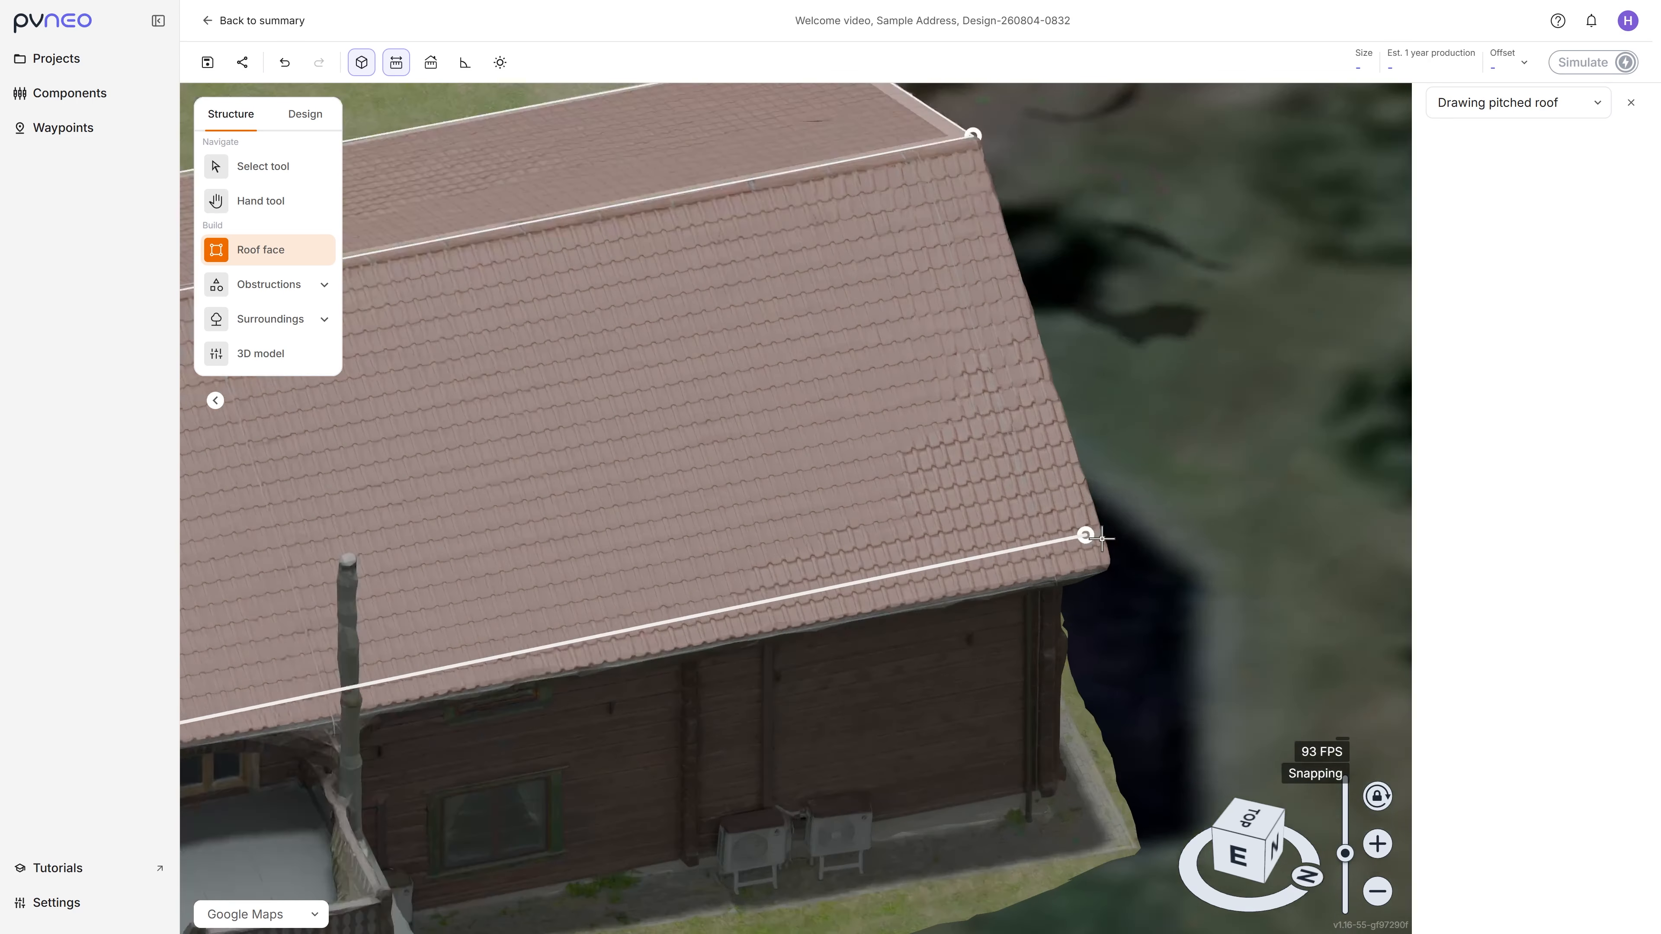
{"action": "left_click", "coordinate": [1115, 601]}
{"action": "scroll", "coordinate": [1115, 601], "scroll_direction": "down", "scroll_amount": 5}
{"action": "left_click", "coordinate": [1003, 234]}
{"action": "scroll", "coordinate": [1003, 234], "scroll_direction": "down", "scroll_amount": 3}
{"action": "scroll", "coordinate": [1003, 234], "scroll_direction": "down", "scroll_amount": 4}
{"action": "scroll", "coordinate": [393, 416], "scroll_direction": "up", "scroll_amount": 3}
{"action": "left_click", "coordinate": [393, 416]}
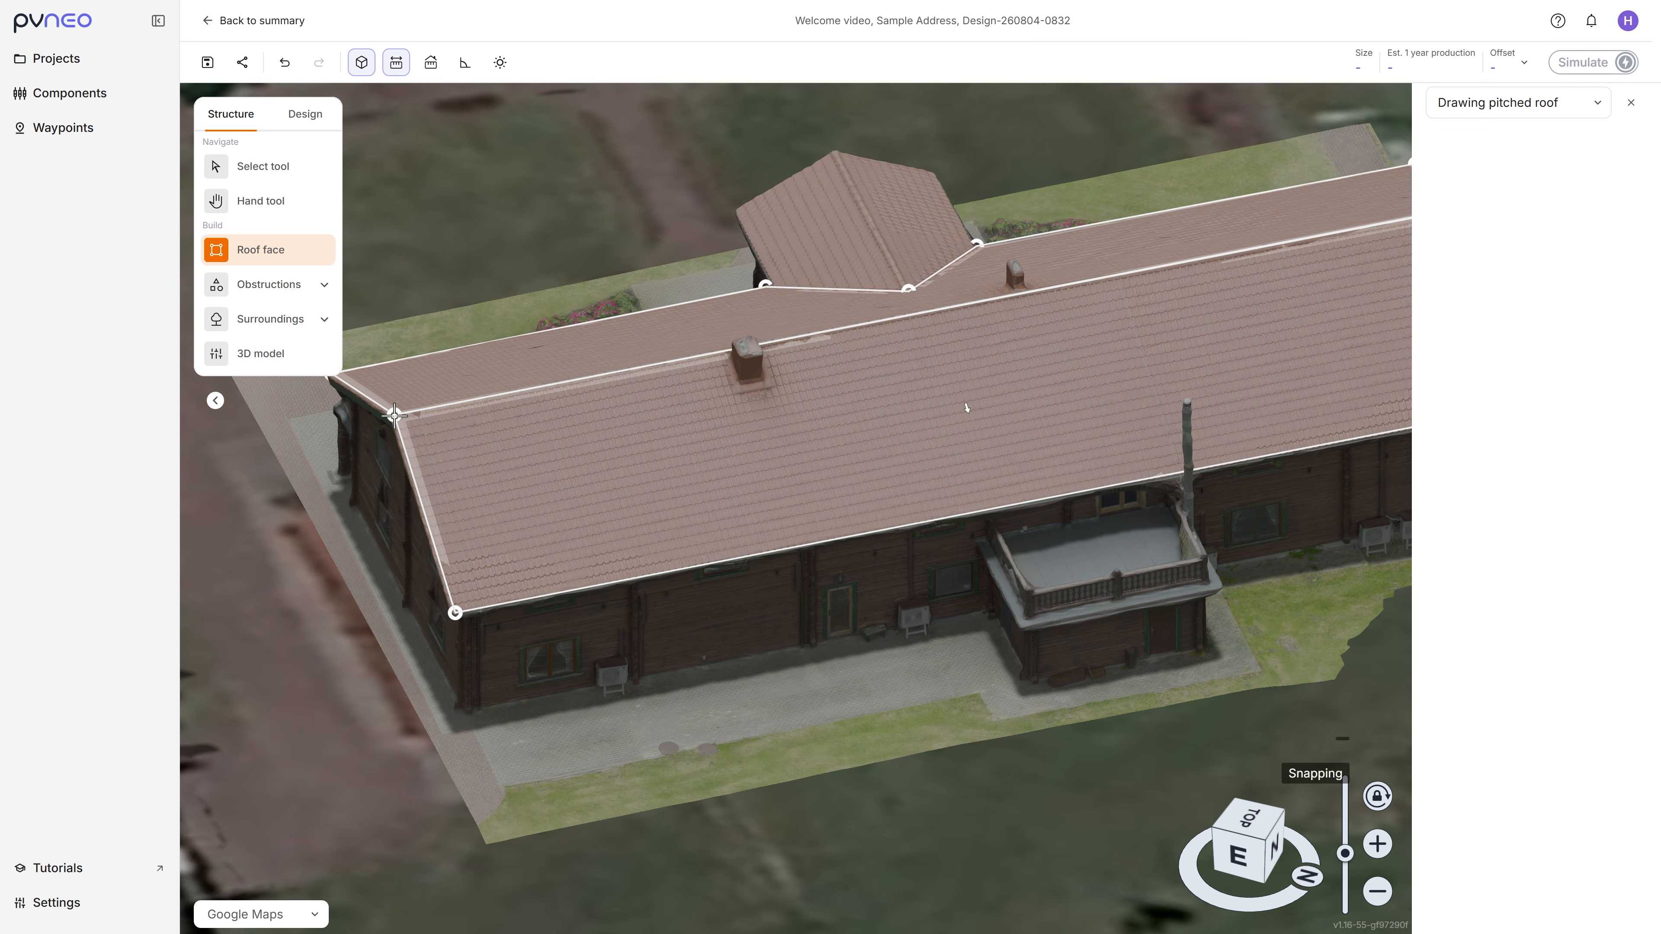
Step: Draw pitched roof faces over both slopes of the entrance gable, meeting along its ridge
{"action": "middle_click_drag", "start_coordinate": [968, 409], "coordinate": [1097, 460]}
{"action": "scroll", "coordinate": [787, 264], "scroll_direction": "up", "scroll_amount": 5}
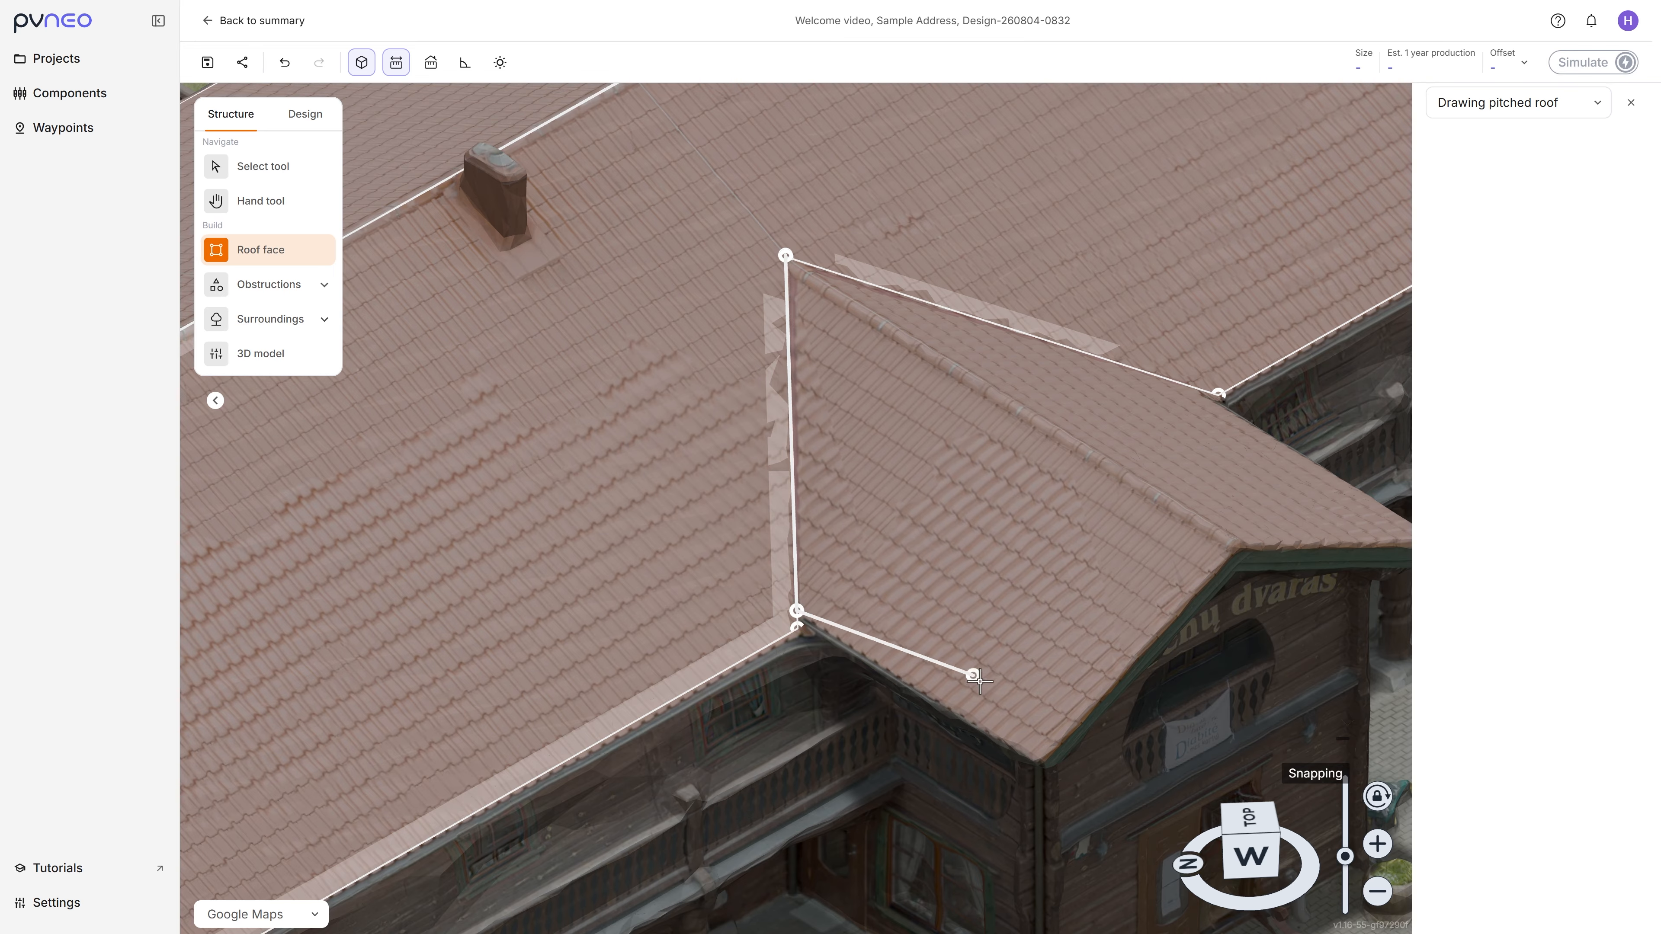
{"action": "left_click", "coordinate": [780, 259]}
{"action": "middle_click_drag", "start_coordinate": [1138, 425], "coordinate": [902, 451]}
{"action": "scroll", "coordinate": [587, 547], "scroll_direction": "up", "scroll_amount": 3}
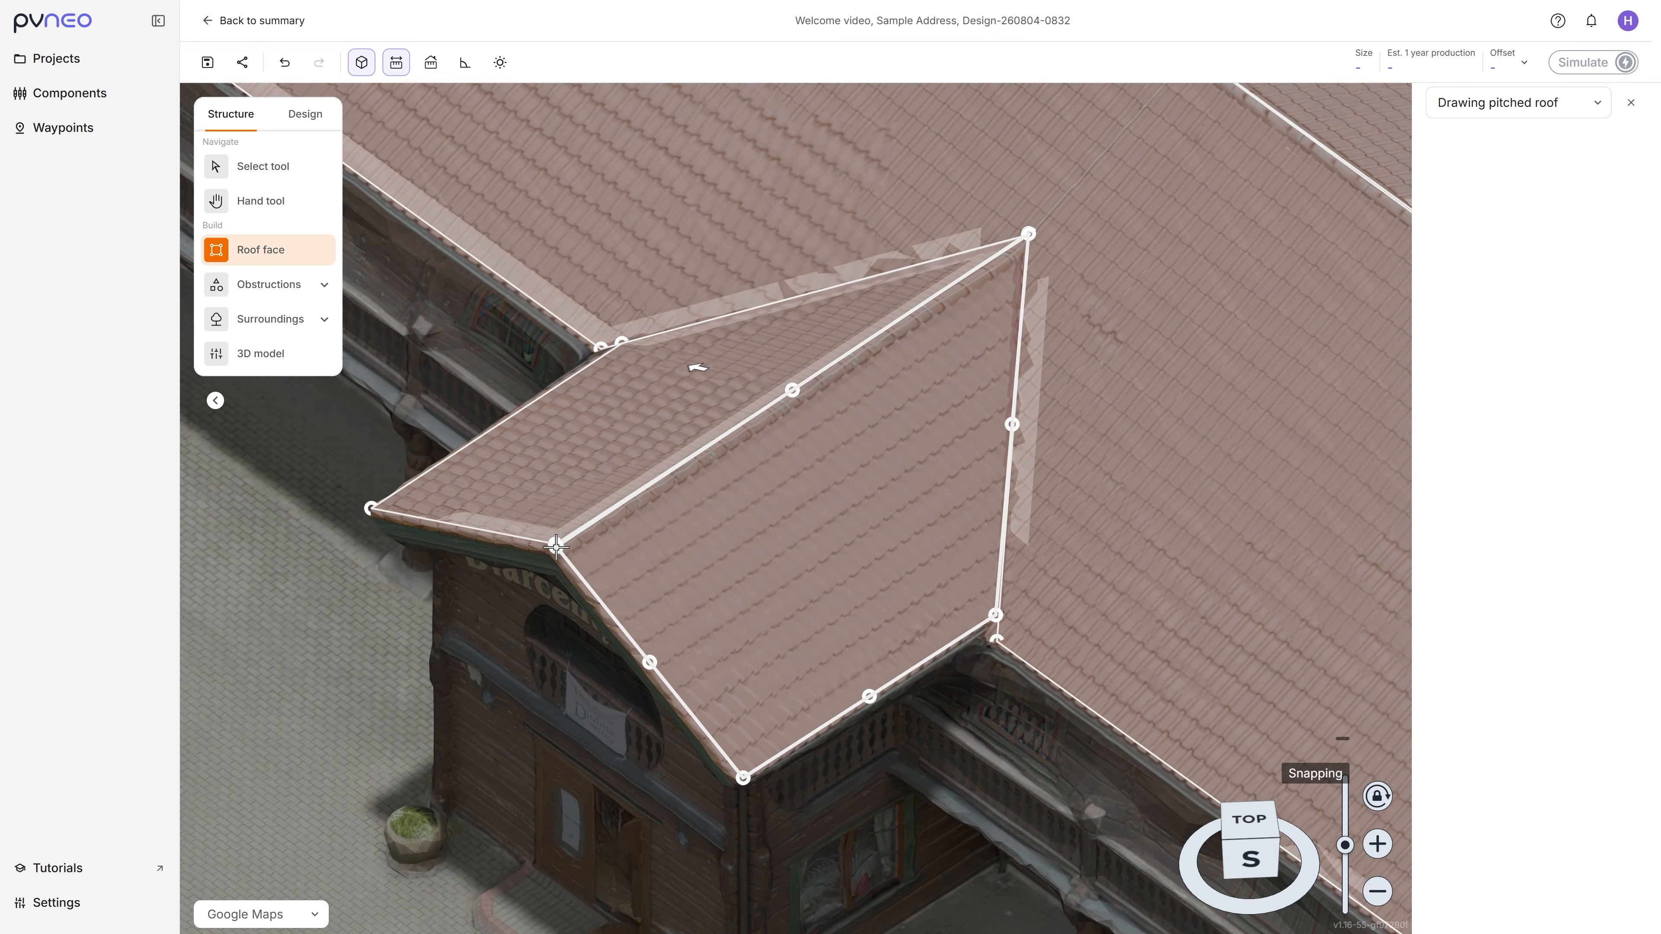
{"action": "scroll", "coordinate": [586, 543], "scroll_direction": "down", "scroll_amount": 5}
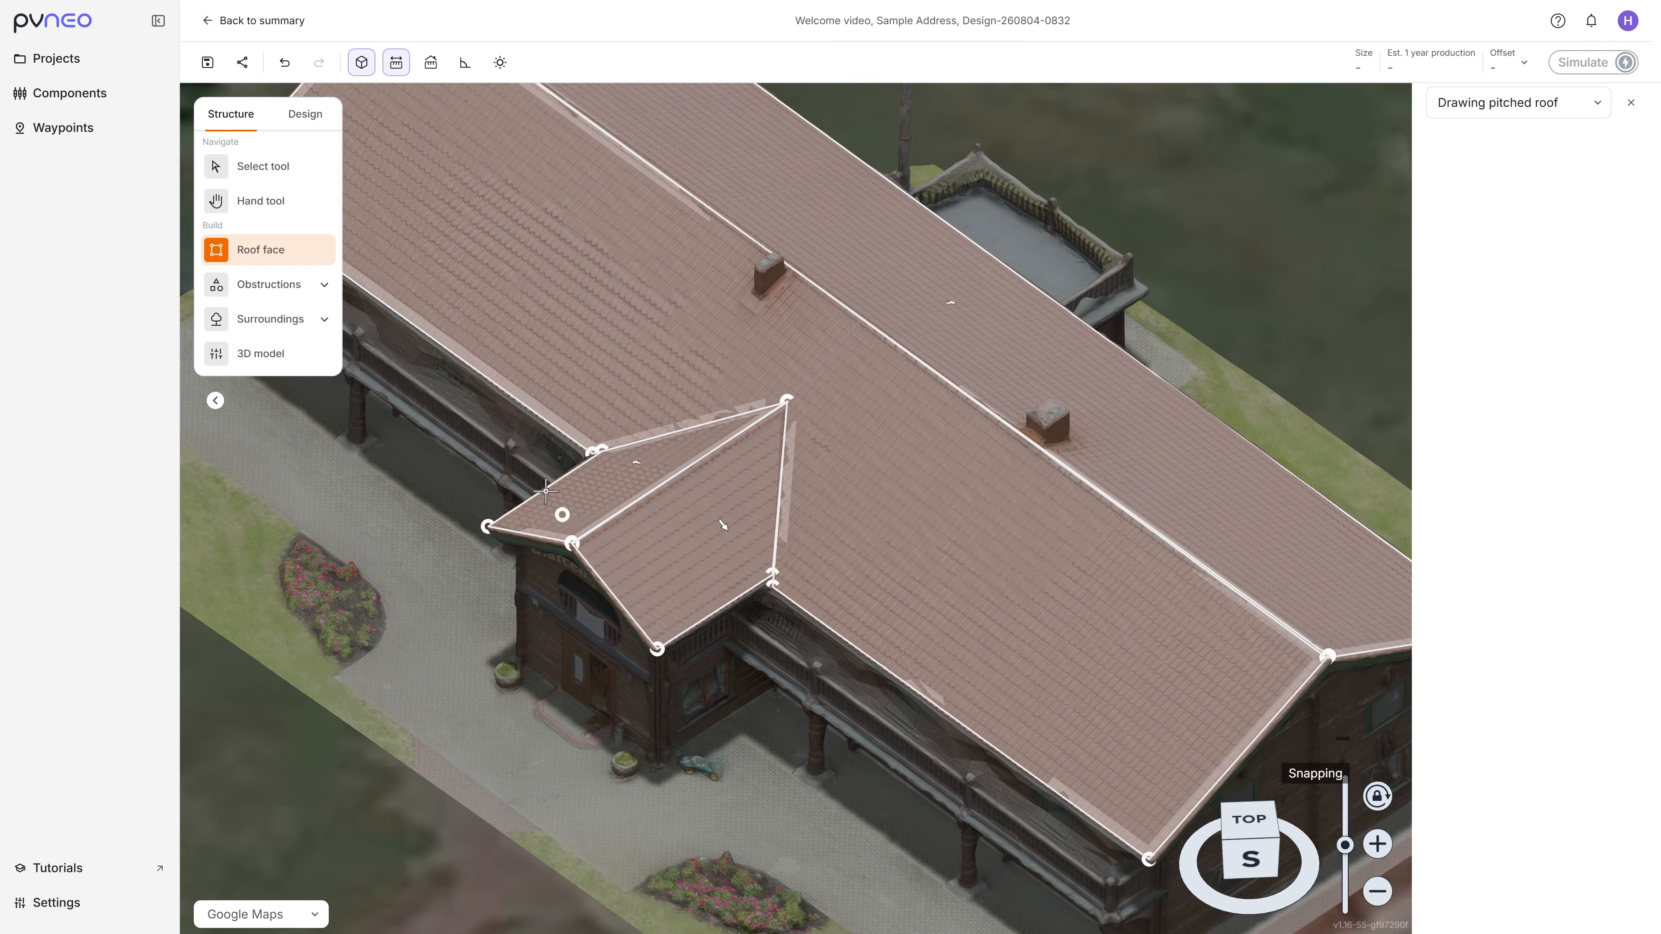
Step: Draw a rectangular obstruction about 0.56 by 1.61 m over the front slope's chimney, from its lower corner up to the ridge
{"action": "left_click", "coordinate": [269, 289]}
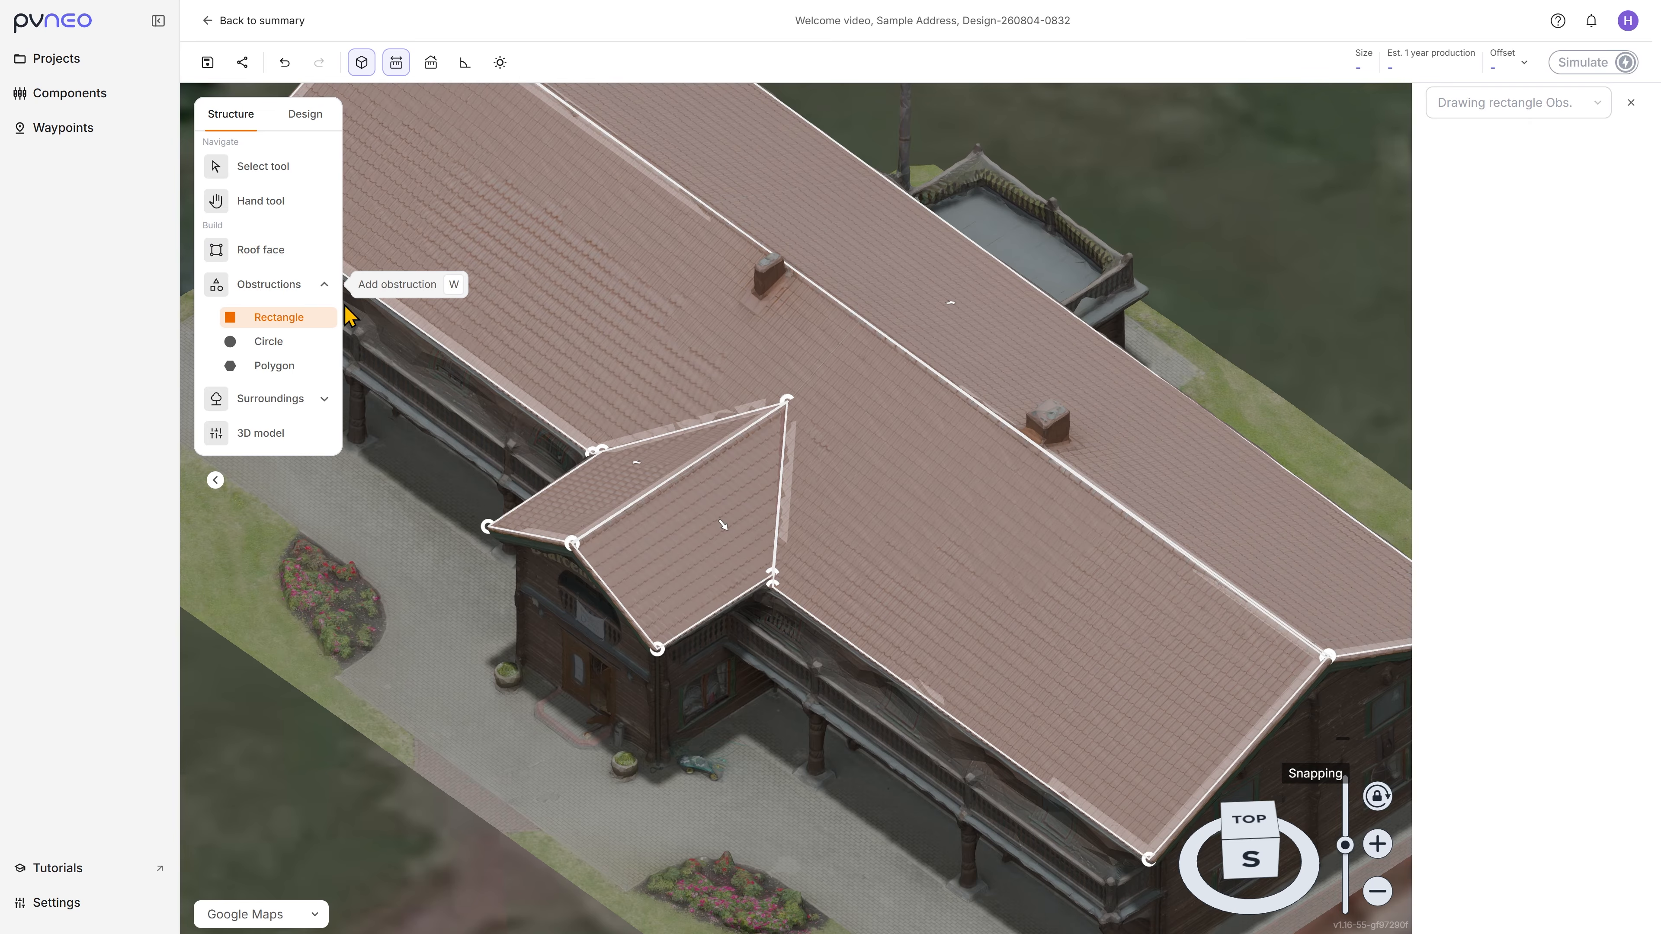
{"action": "middle_click_drag", "start_coordinate": [512, 336], "coordinate": [823, 420]}
{"action": "scroll", "coordinate": [823, 420], "scroll_direction": "down", "scroll_amount": 5}
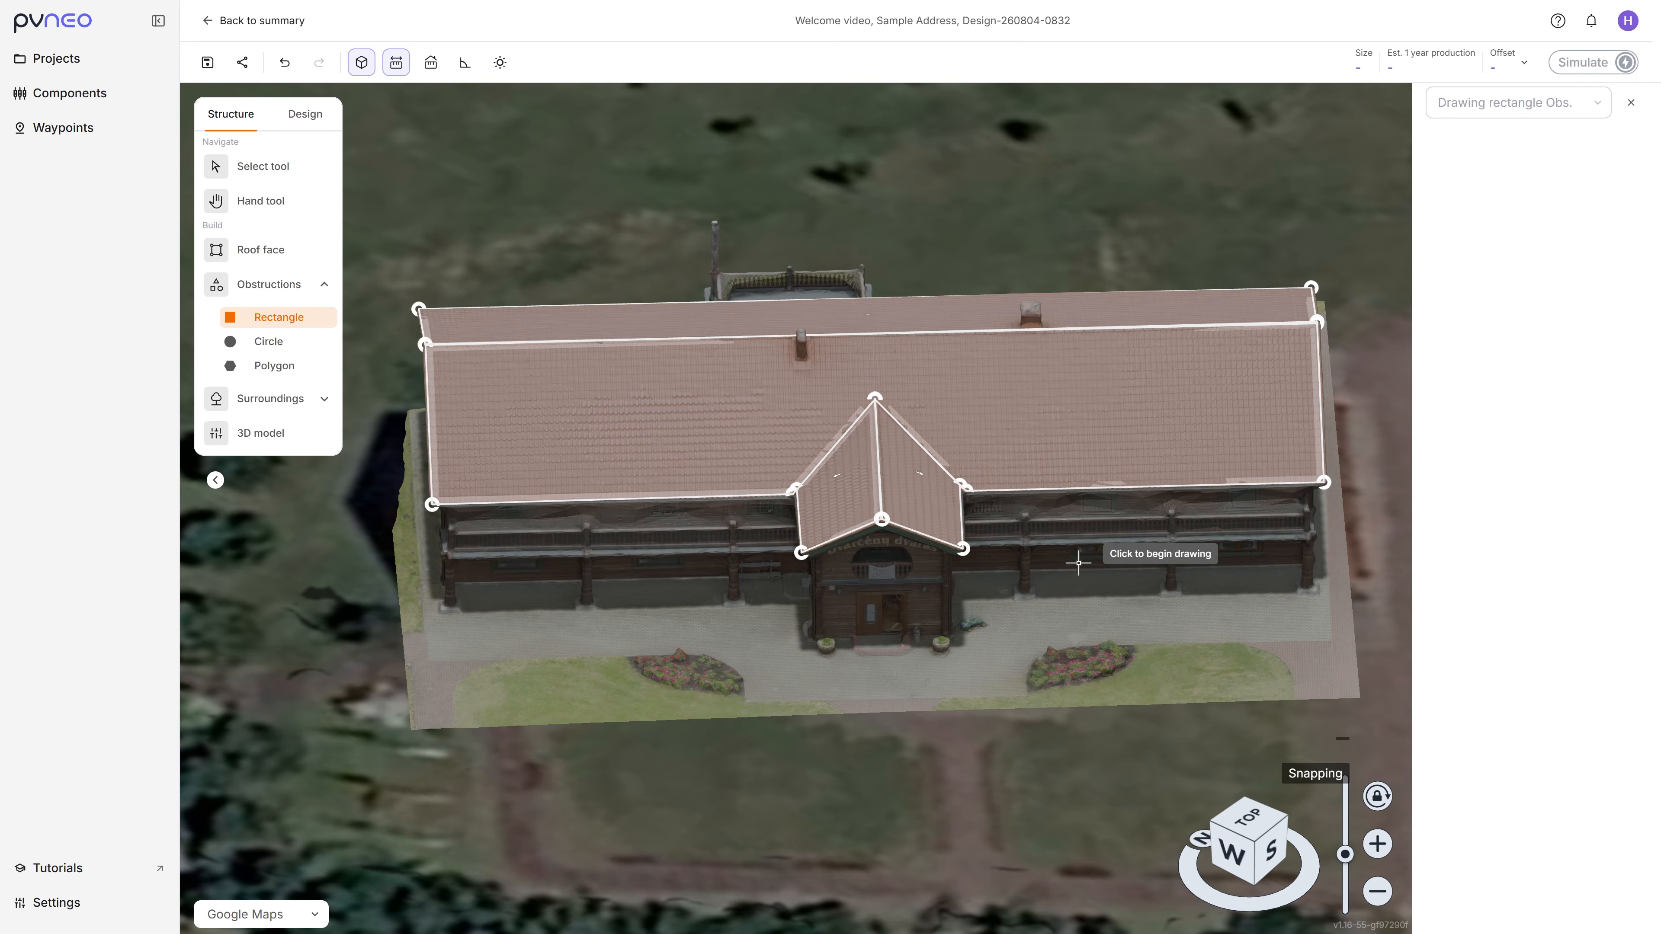
{"action": "scroll", "coordinate": [808, 333], "scroll_direction": "up", "scroll_amount": 10}
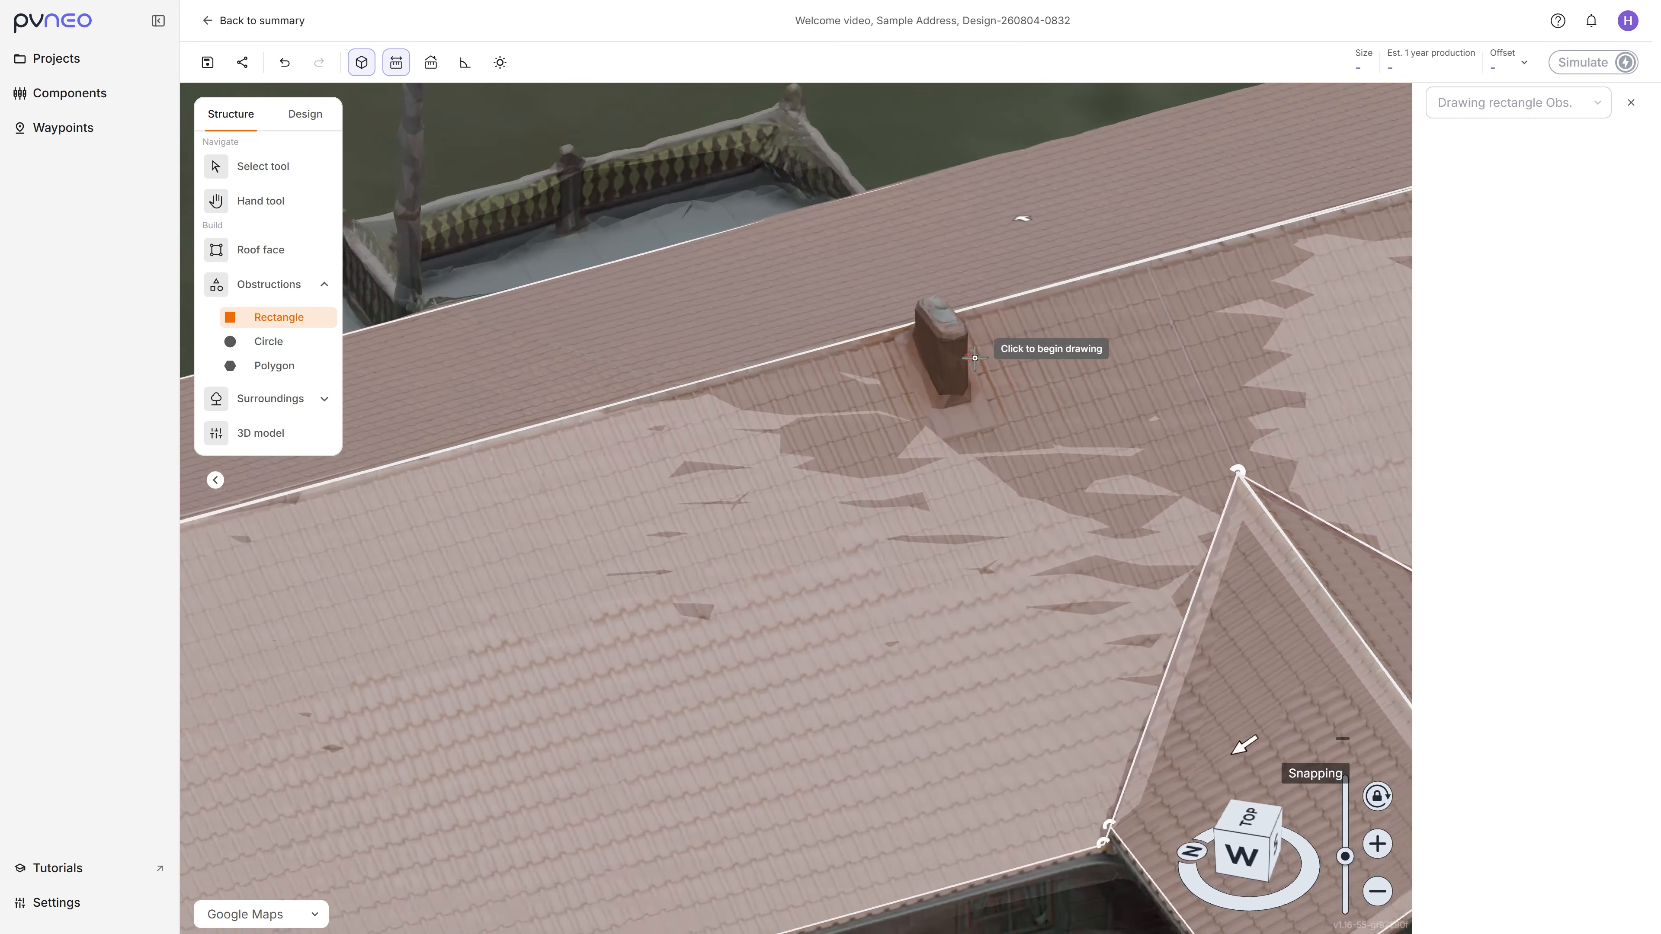
{"action": "middle_click_drag", "start_coordinate": [974, 358], "coordinate": [764, 357]}
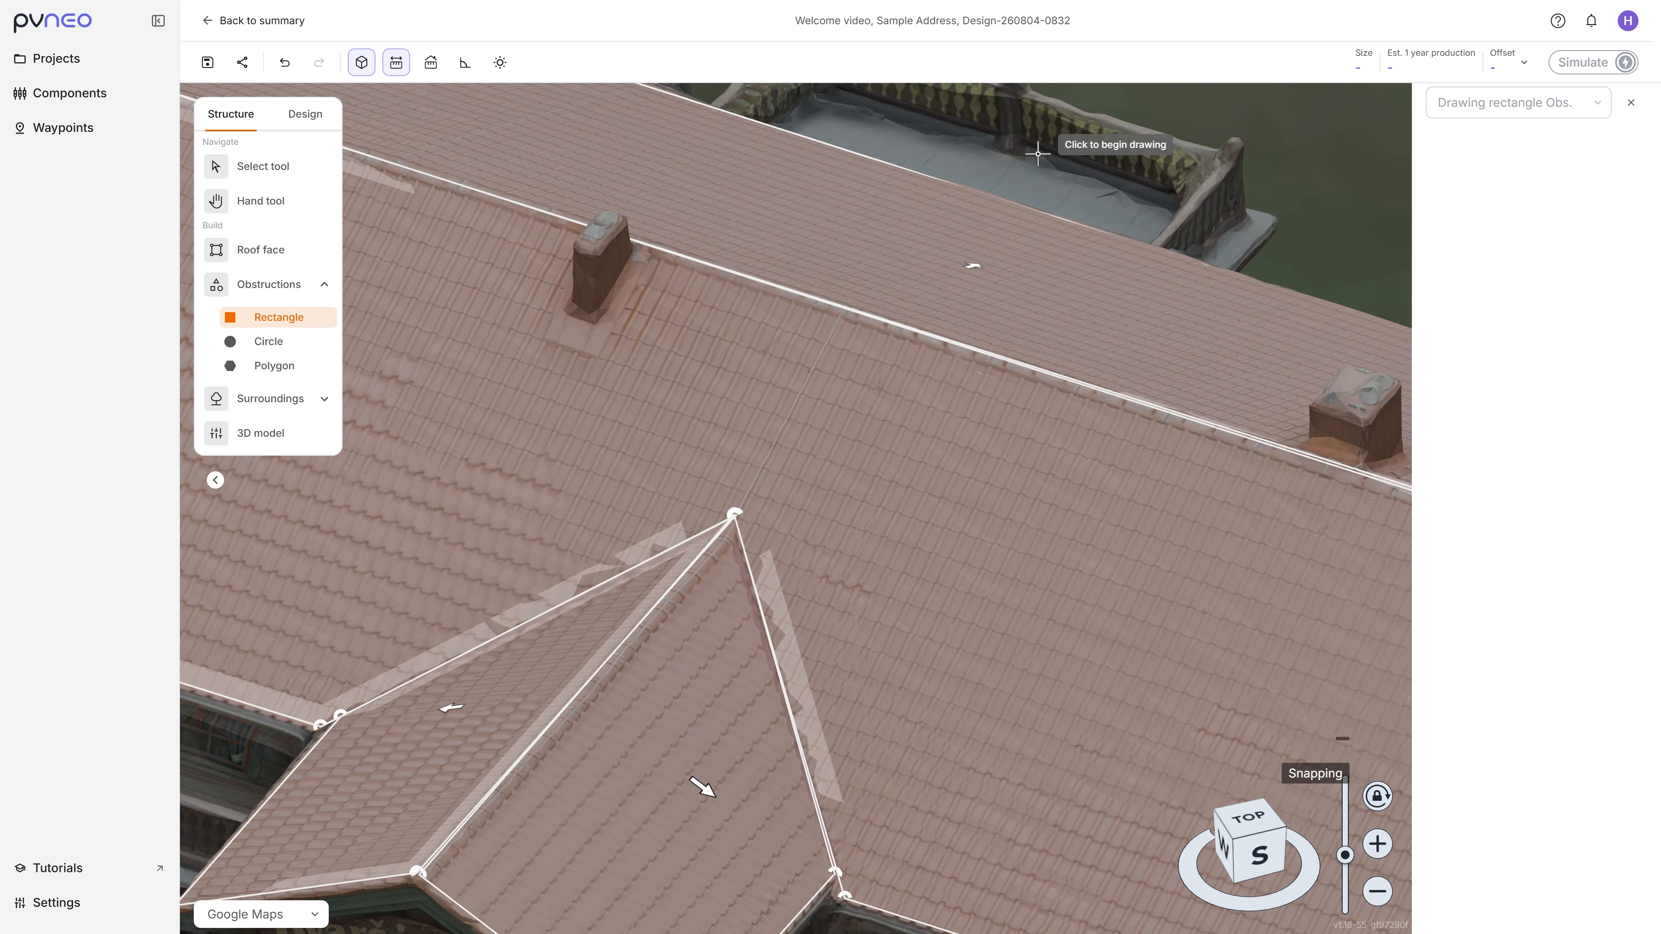
{"action": "scroll", "coordinate": [904, 295], "scroll_direction": "down", "scroll_amount": 5}
{"action": "scroll", "coordinate": [1082, 307], "scroll_direction": "up", "scroll_amount": 8}
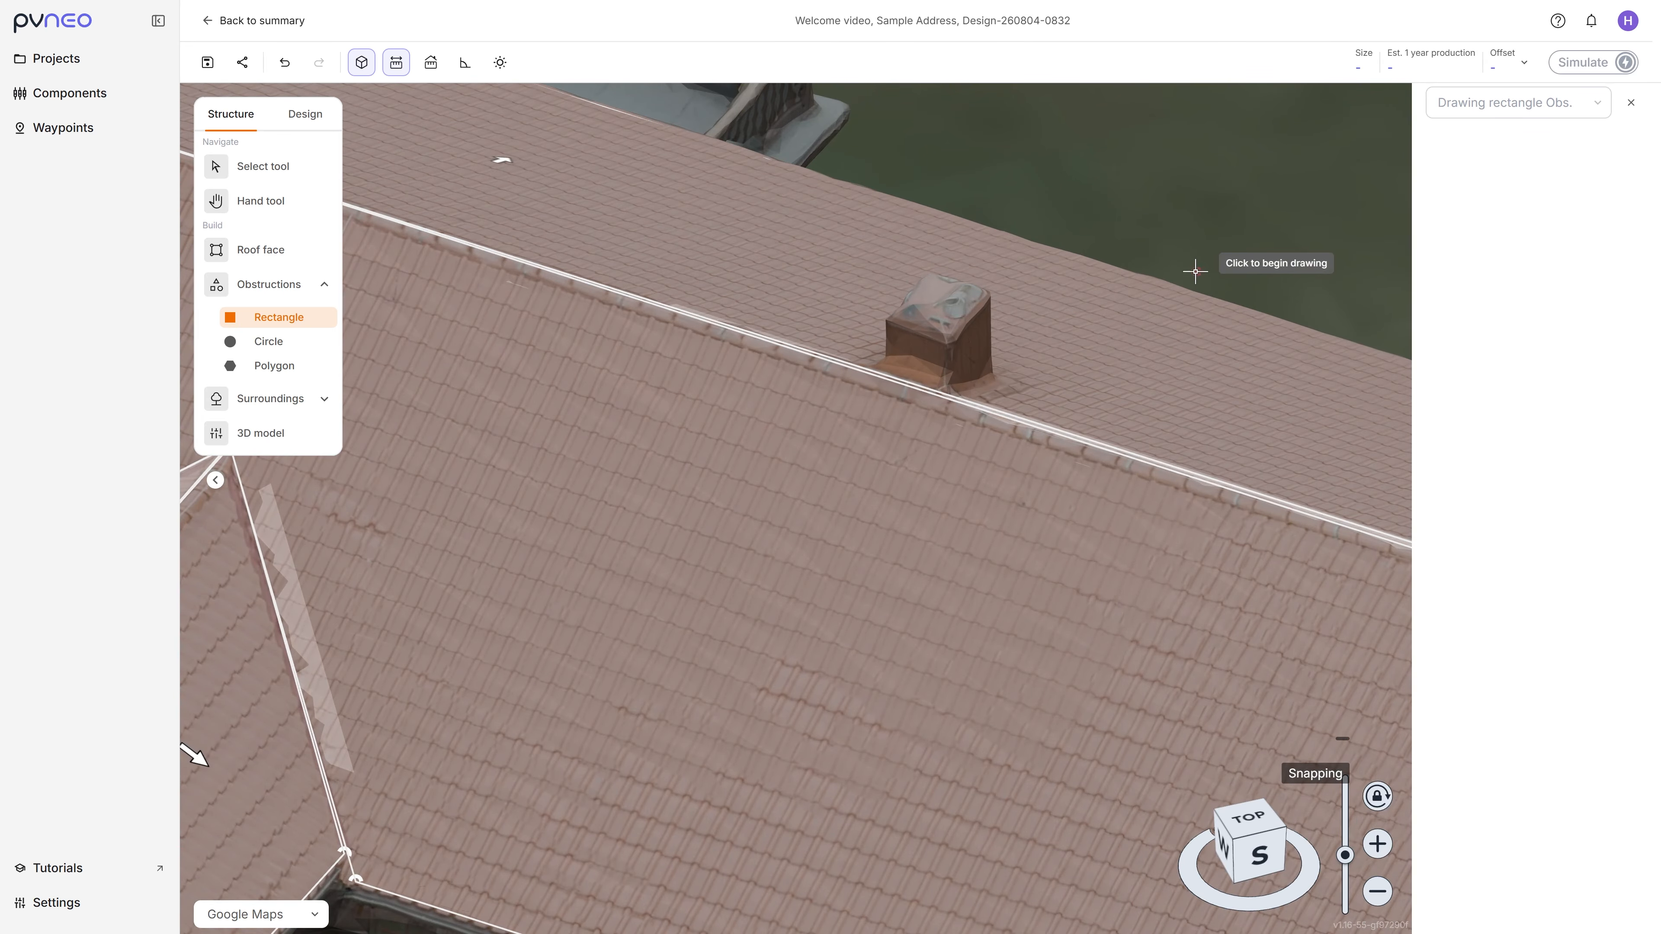
{"action": "middle_click_drag", "start_coordinate": [1121, 275], "coordinate": [1184, 300]}
{"action": "scroll", "coordinate": [971, 364], "scroll_direction": "down", "scroll_amount": 5}
{"action": "right_click_drag", "start_coordinate": [824, 356], "coordinate": [938, 374]}
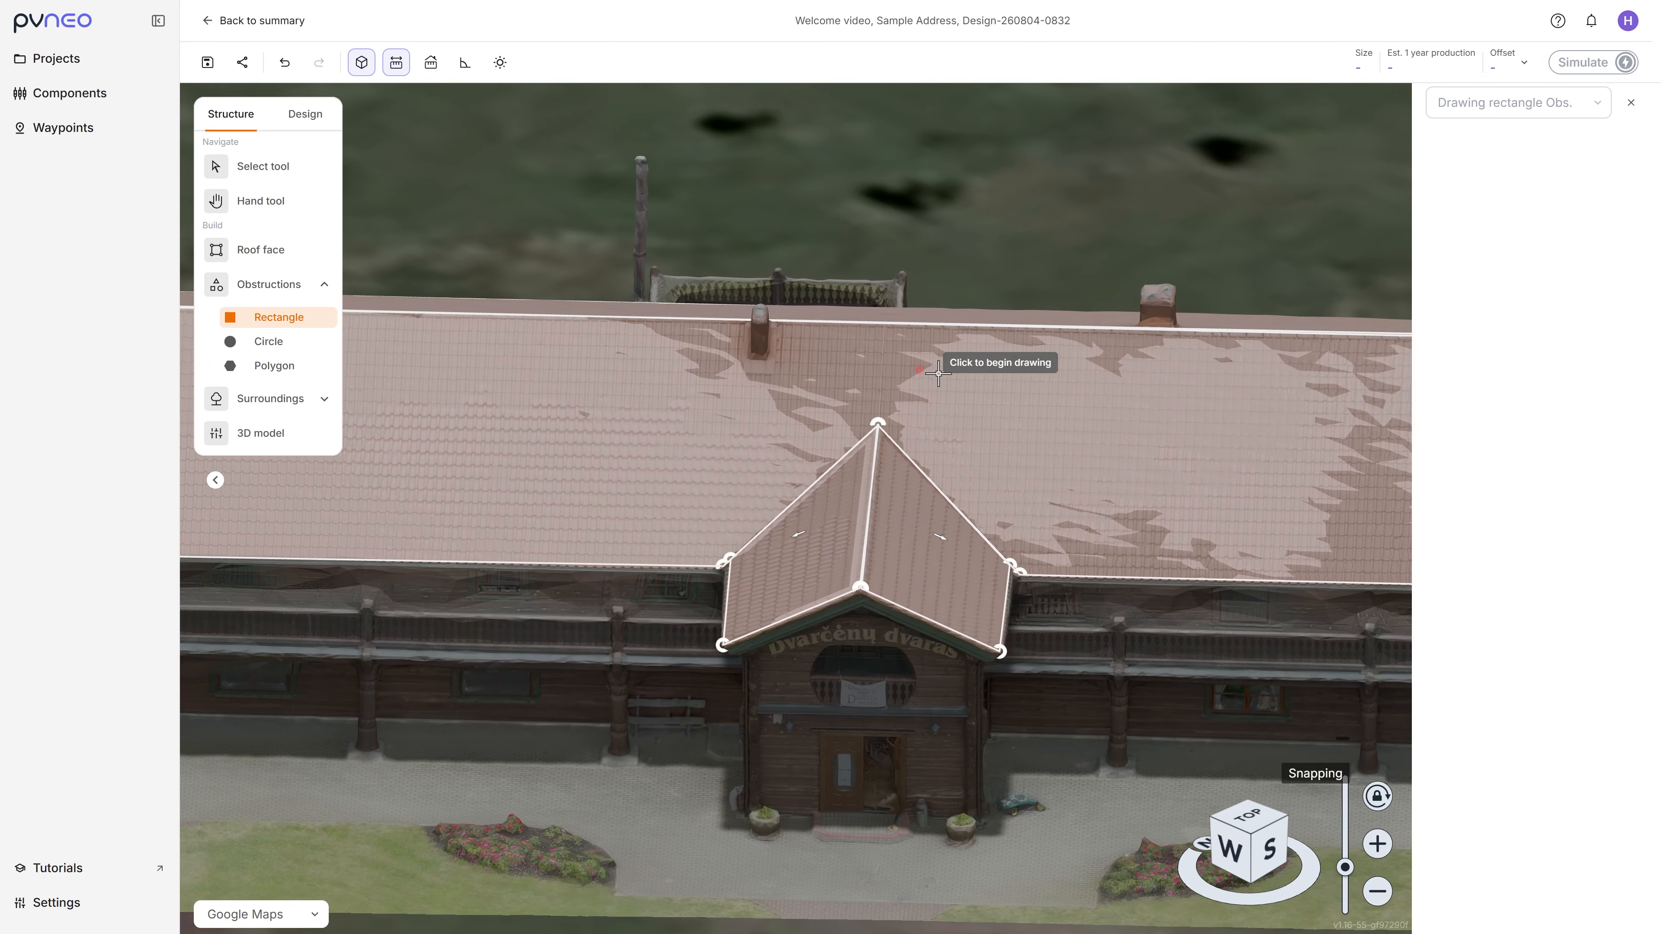
{"action": "scroll", "coordinate": [811, 347], "scroll_direction": "up", "scroll_amount": 8}
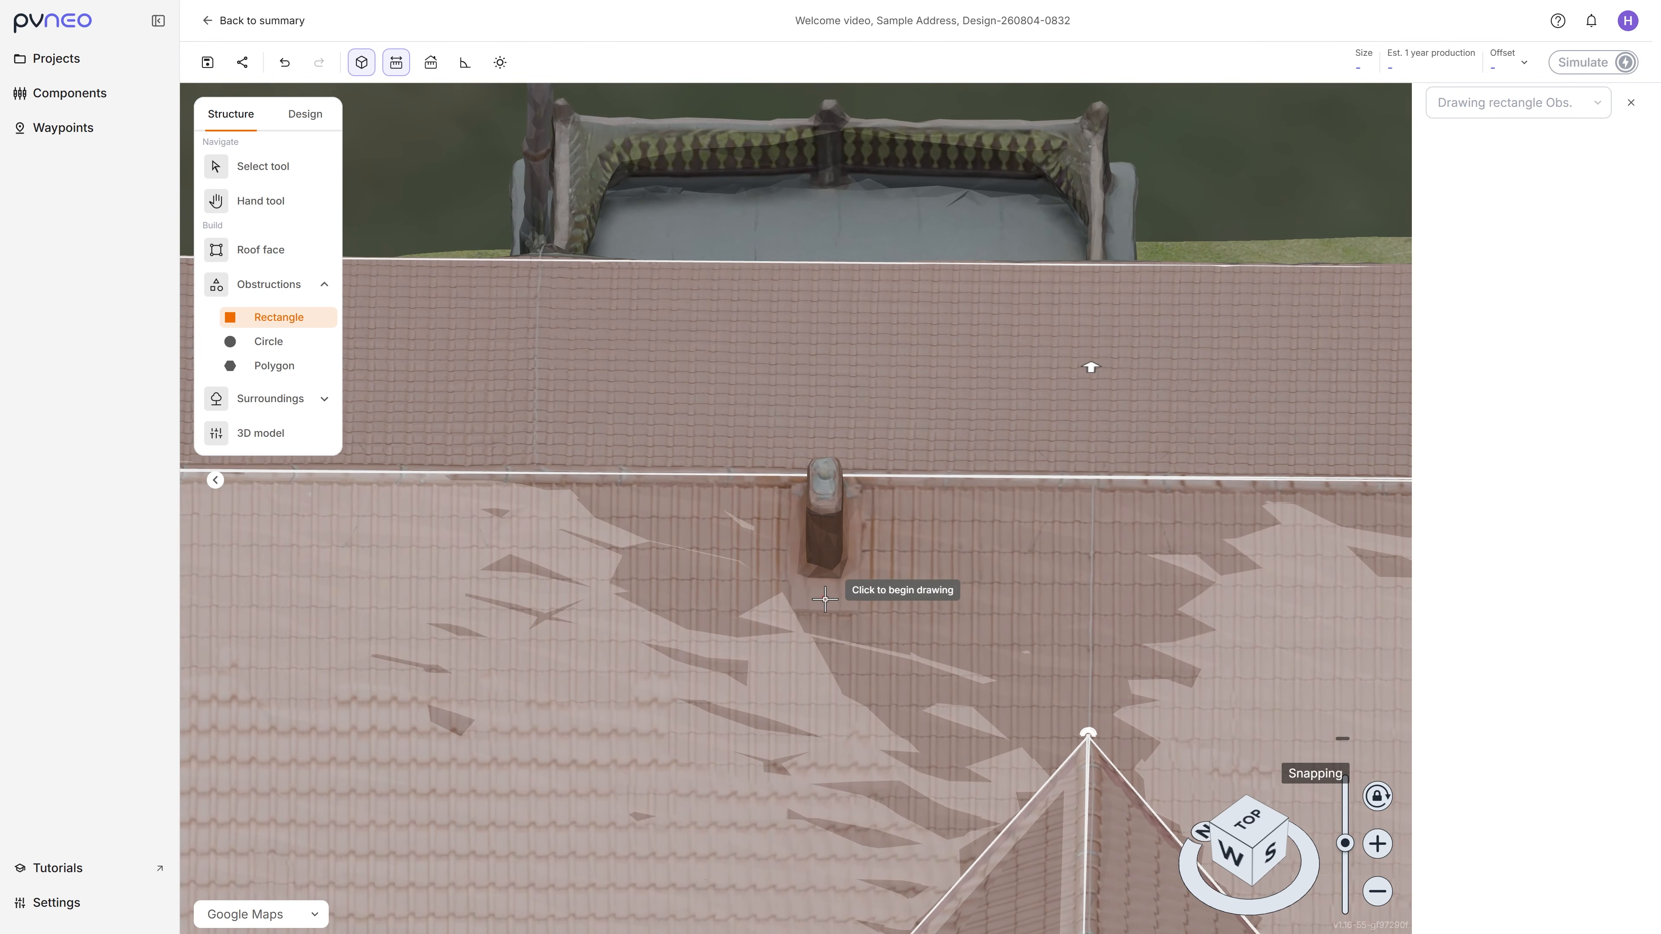
{"action": "scroll", "coordinate": [811, 586], "scroll_direction": "up", "scroll_amount": 4}
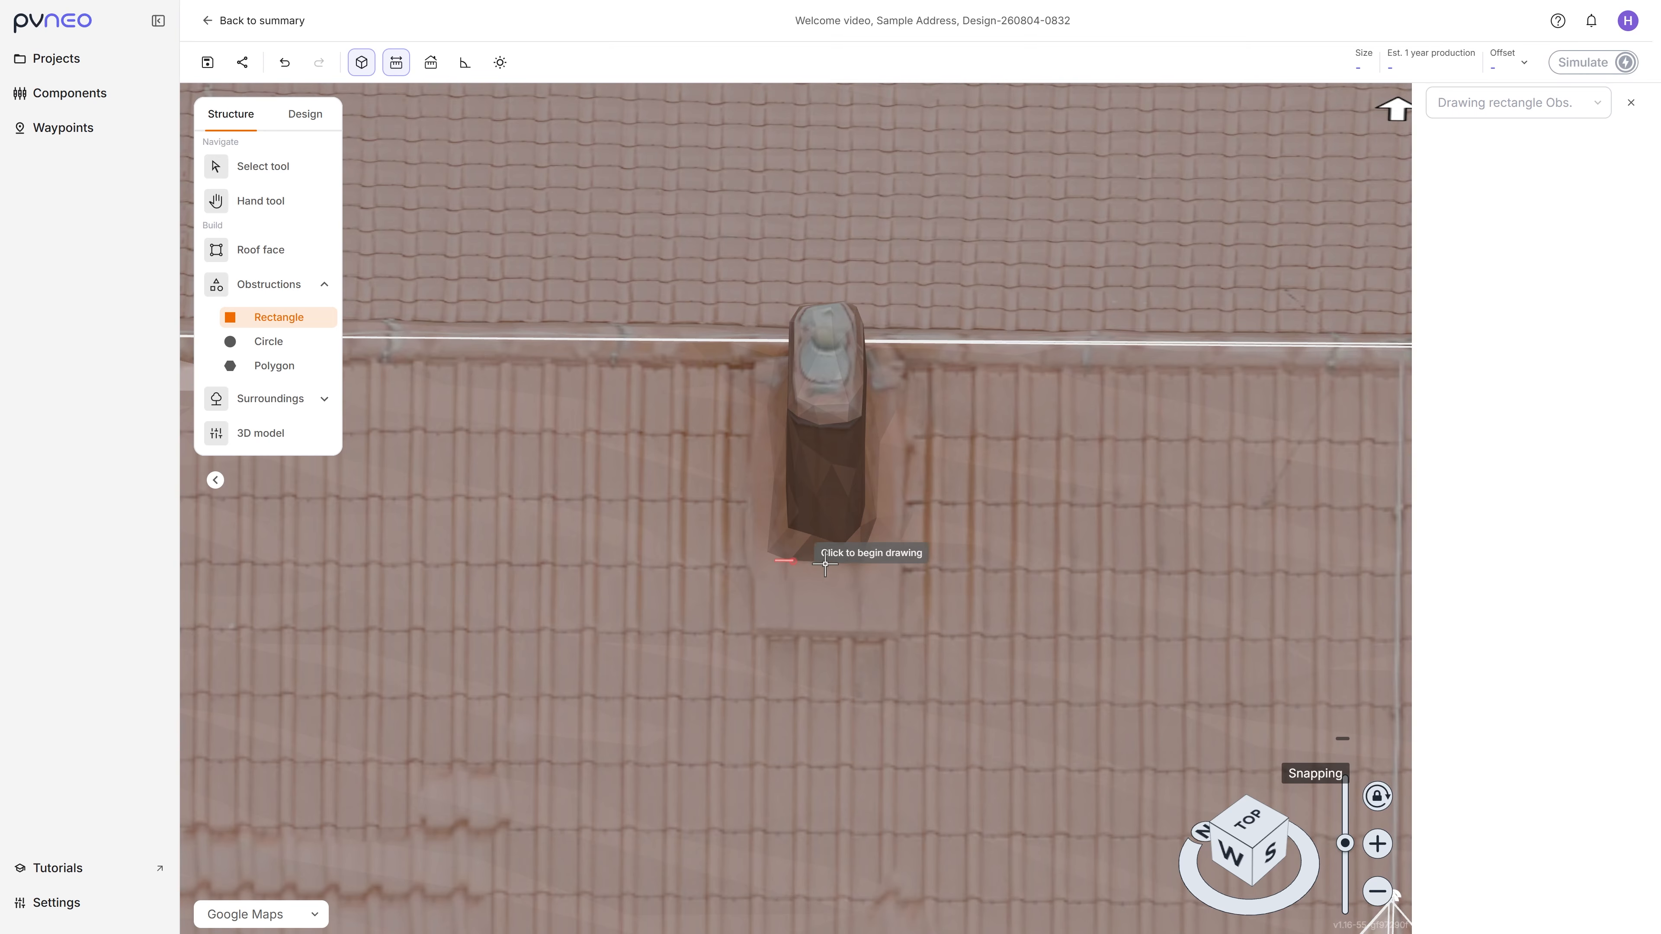
{"action": "left_click", "coordinate": [775, 561]}
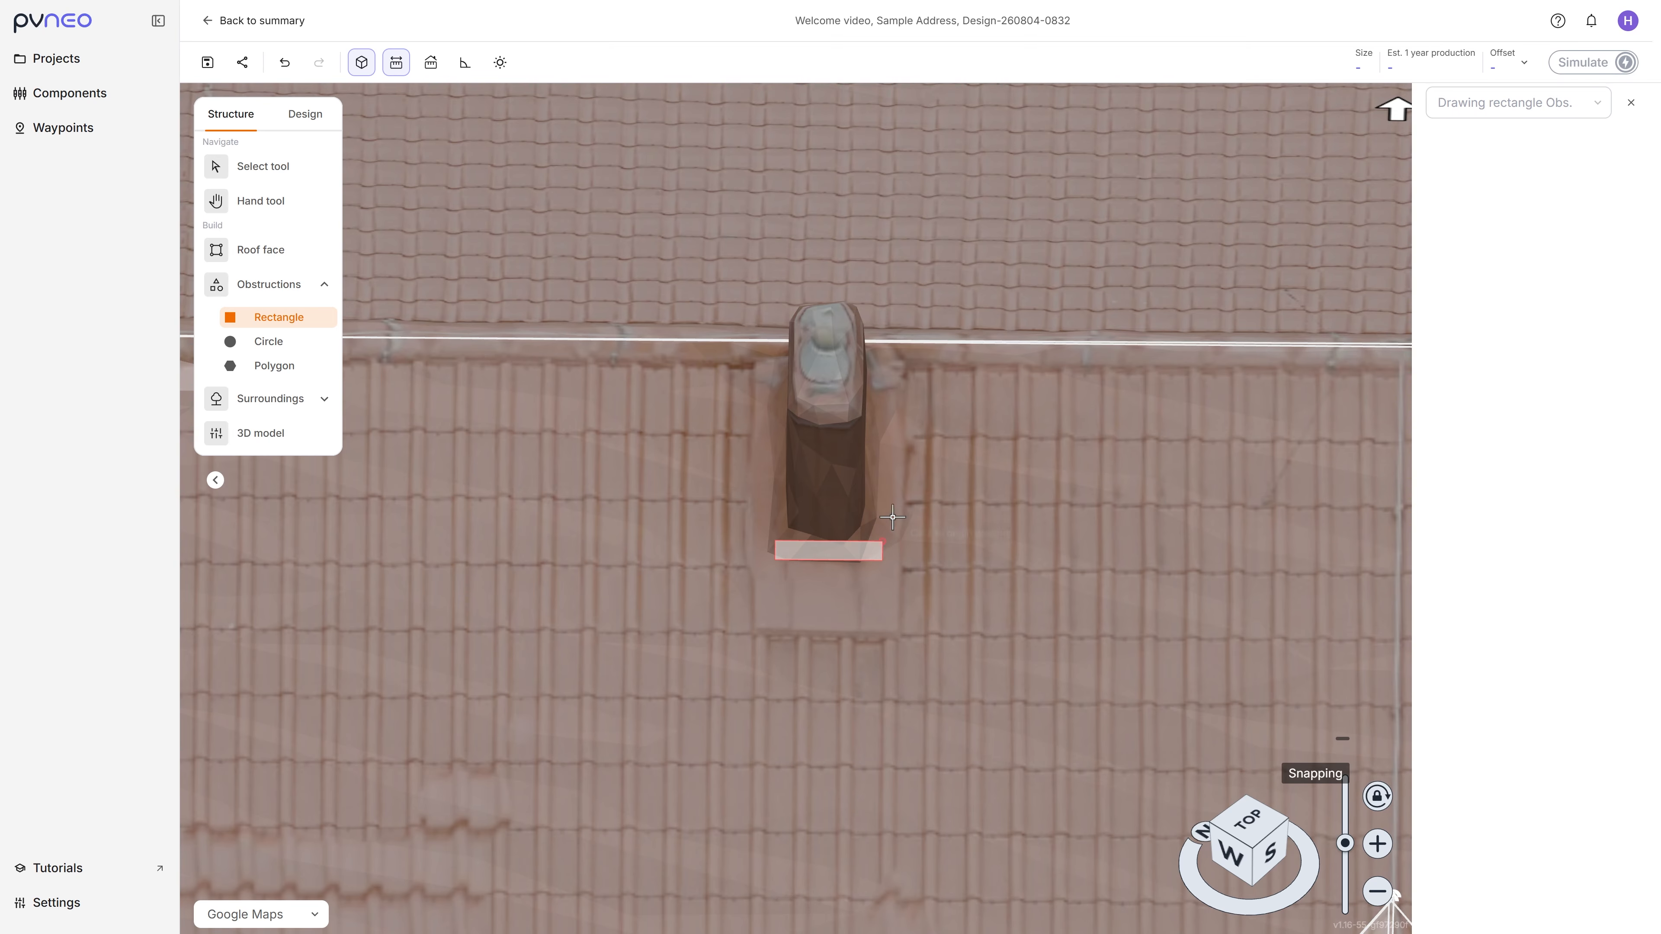
{"action": "left_click", "coordinate": [886, 341]}
{"action": "scroll", "coordinate": [922, 418], "scroll_direction": "down", "scroll_amount": 8}
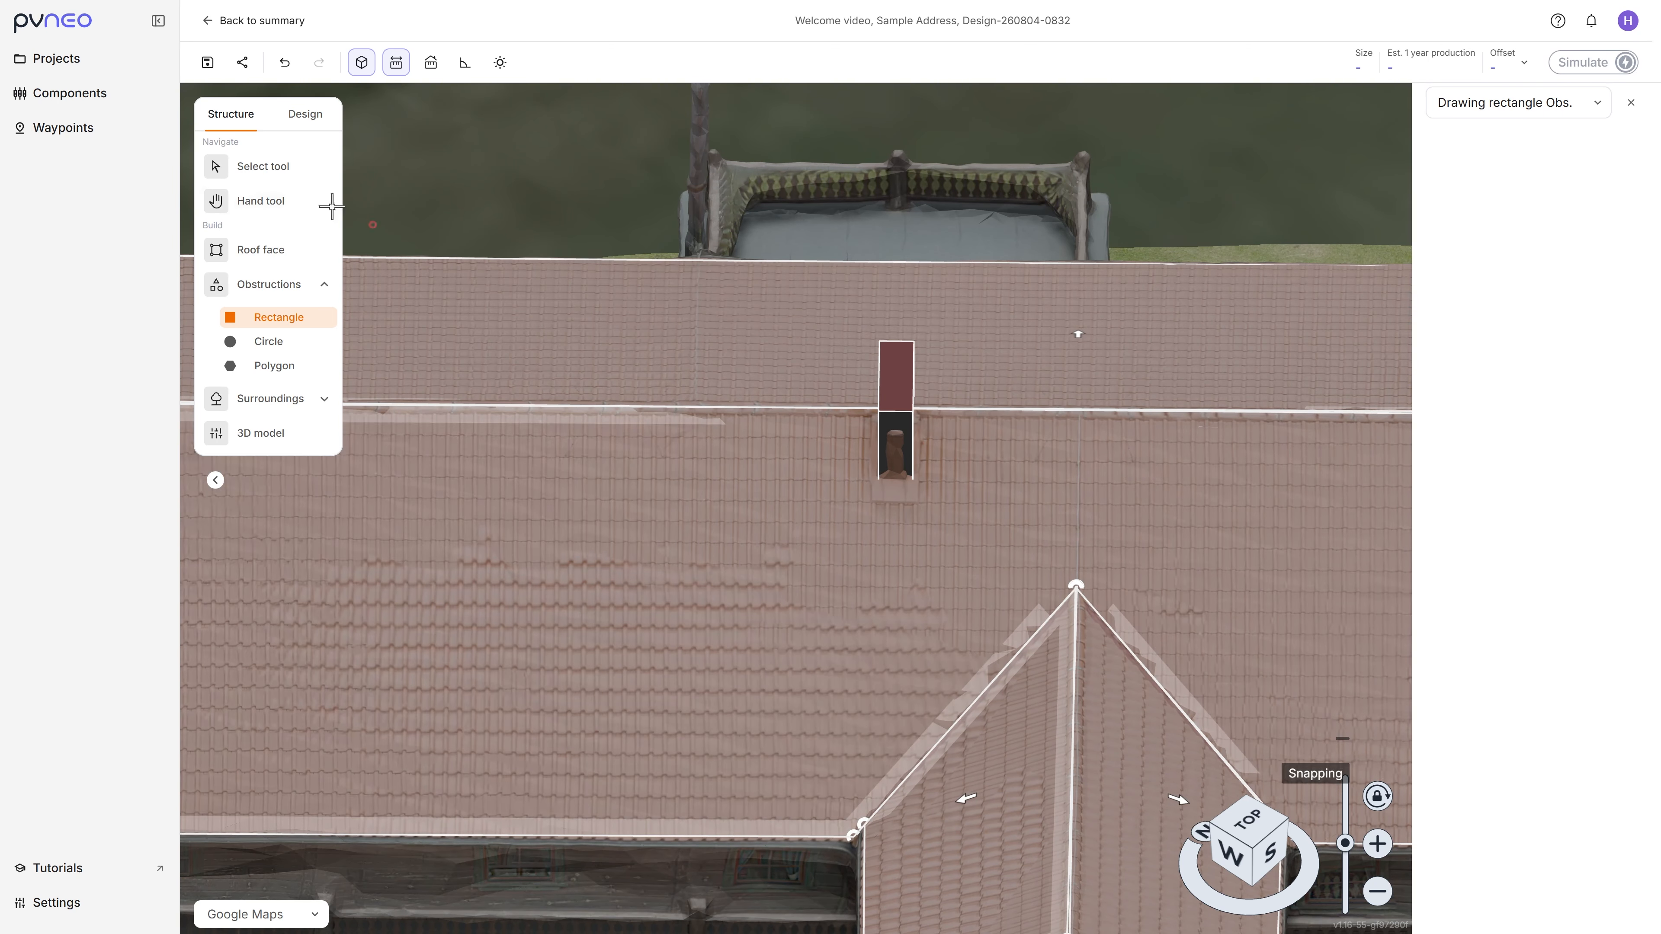
Step: Set the height of the chimney's rectangular obstruction to 0.7 and deselect it
{"action": "left_click", "coordinate": [278, 170]}
{"action": "left_click", "coordinate": [897, 370]}
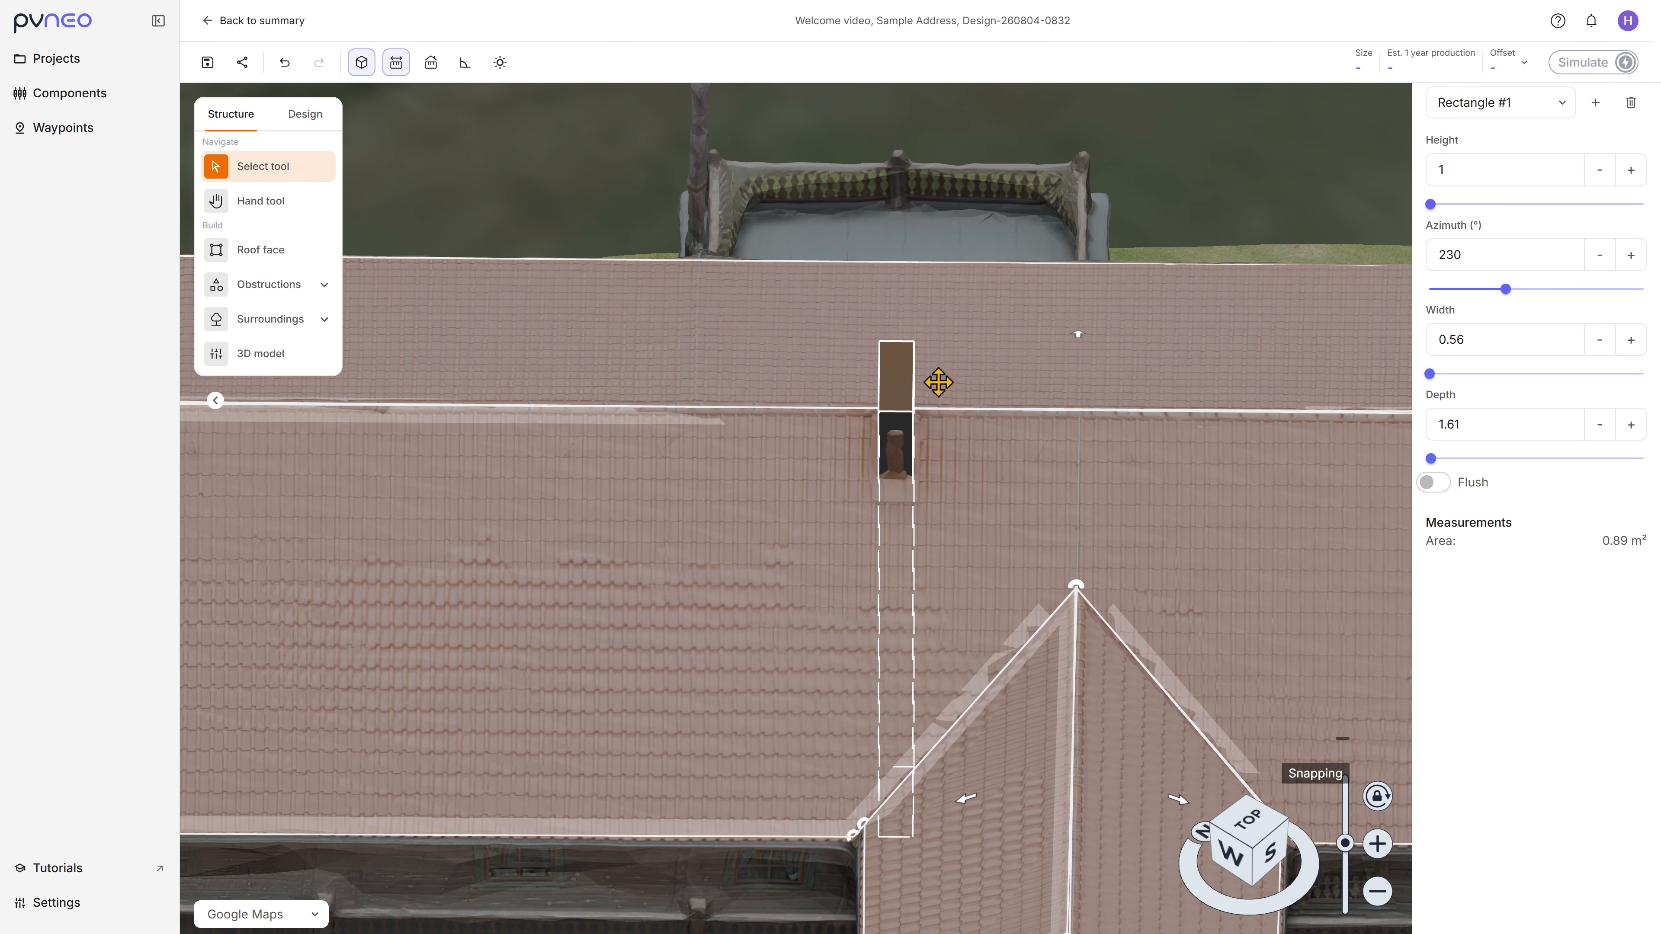
{"action": "right_click_drag", "start_coordinate": [1046, 507], "coordinate": [1200, 502]}
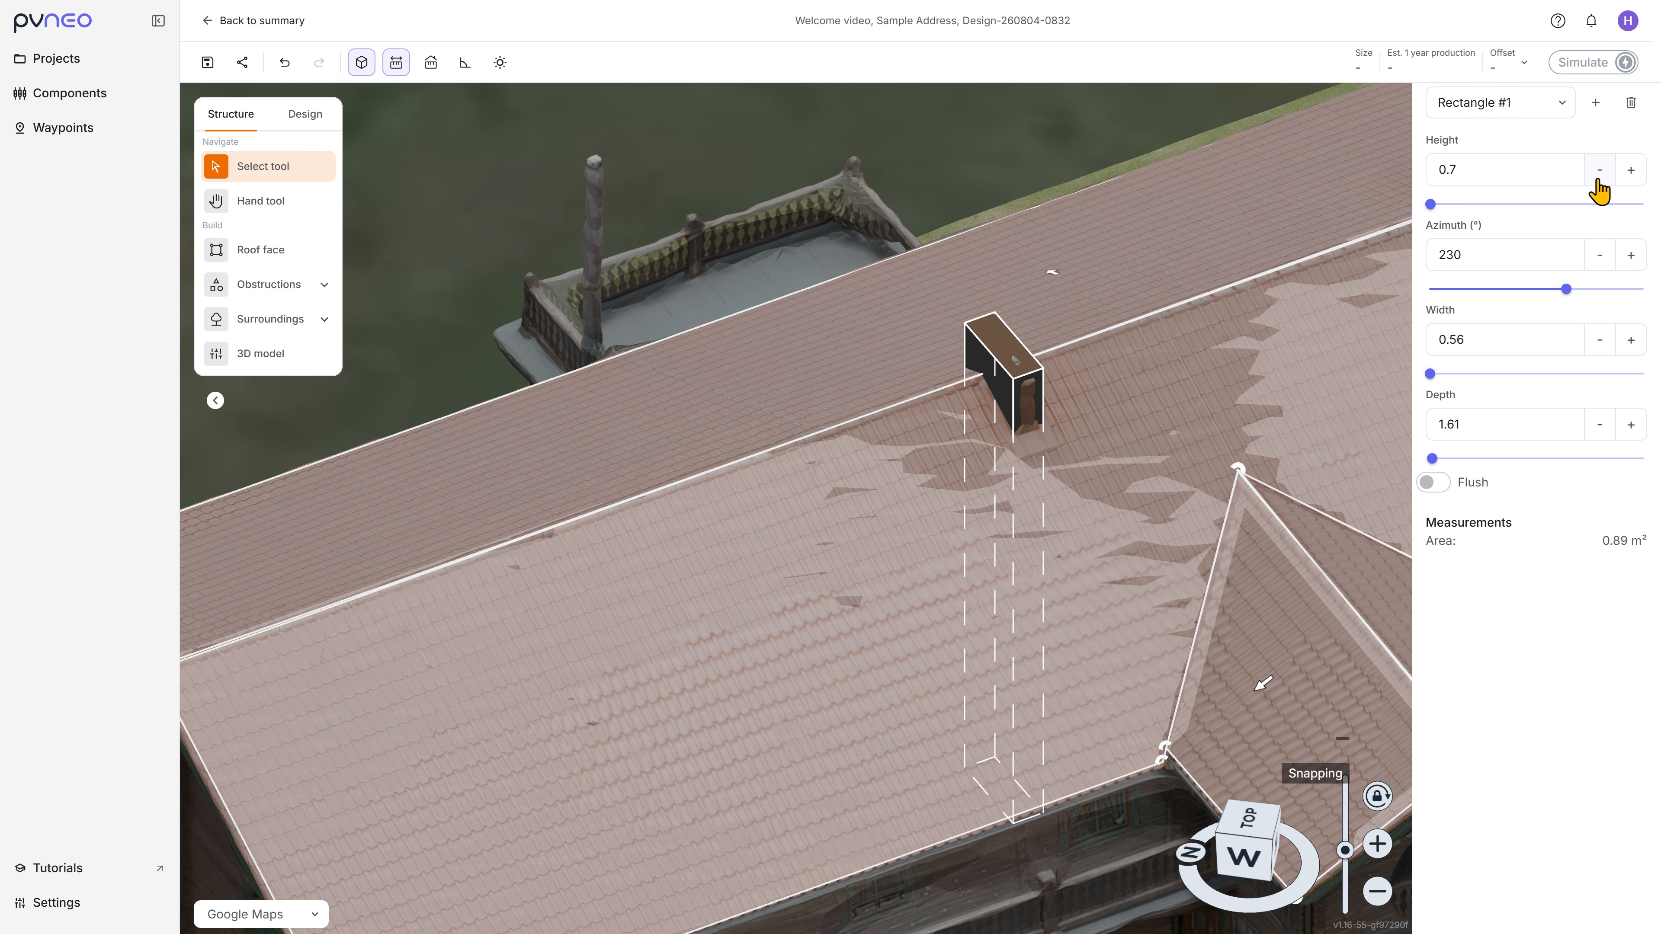
{"action": "right_click_drag", "start_coordinate": [1151, 288], "coordinate": [908, 231]}
{"action": "scroll", "coordinate": [906, 229], "scroll_direction": "down", "scroll_amount": 5}
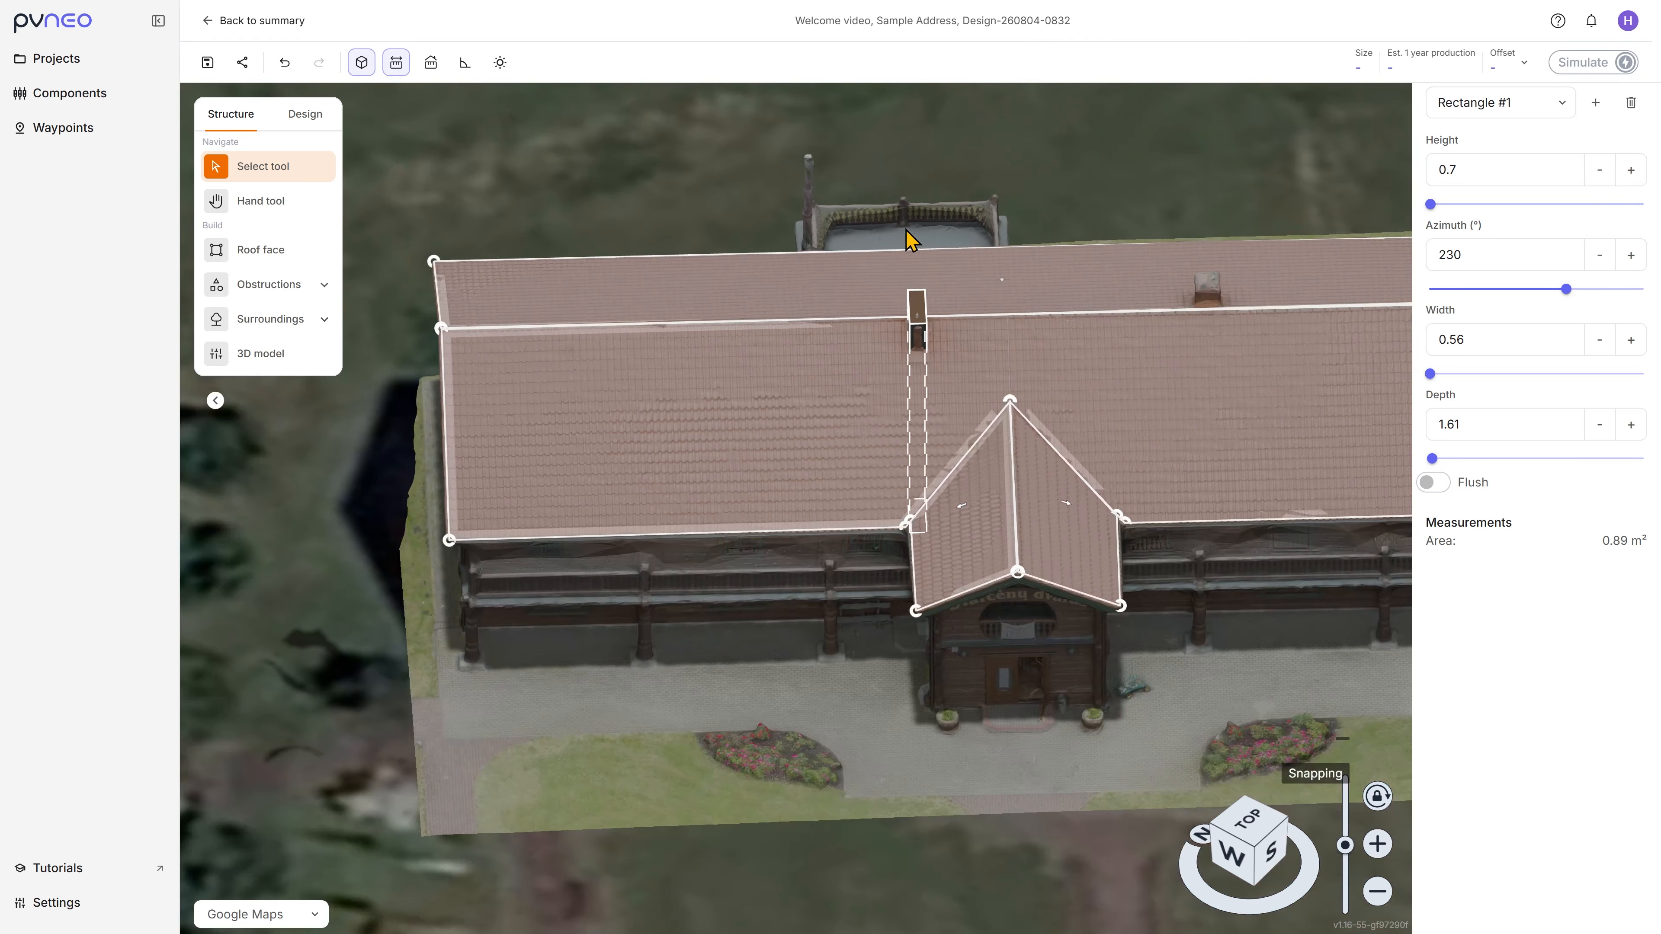
{"action": "left_click", "coordinate": [1136, 195]}
Step: Place seven Pine trees in a row beside the building's west end, curving around toward the road
{"action": "left_click", "coordinate": [265, 321]}
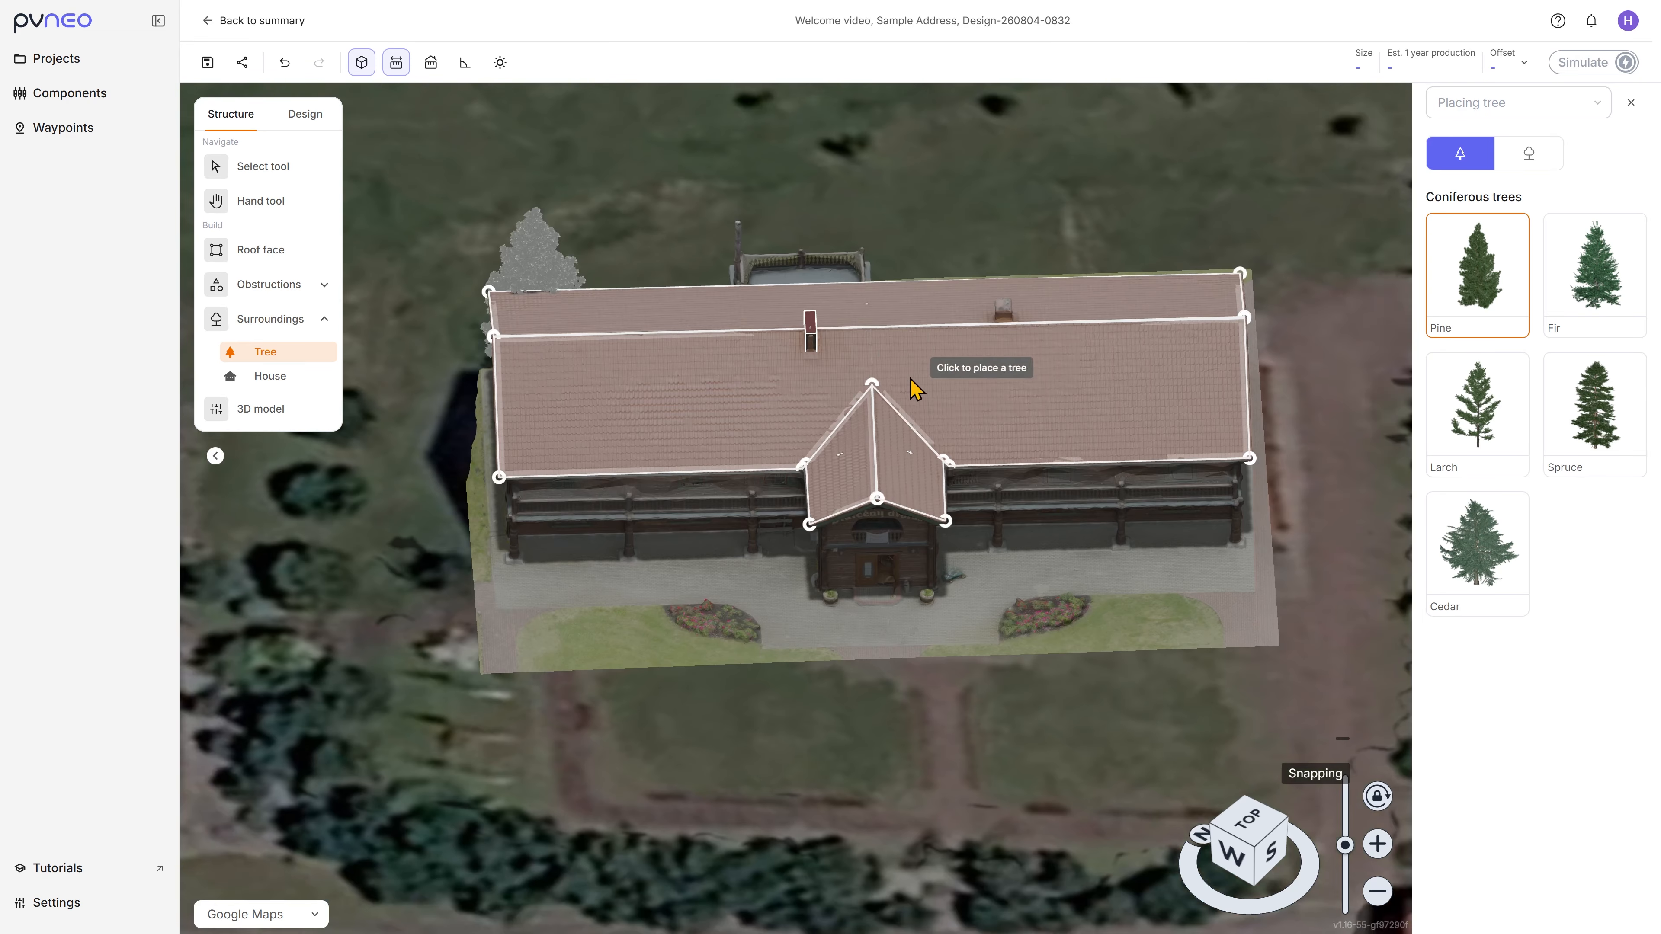
{"action": "scroll", "coordinate": [910, 378], "scroll_direction": "down", "scroll_amount": 3}
{"action": "left_click", "coordinate": [494, 420]}
{"action": "left_click", "coordinate": [498, 467]}
{"action": "left_click", "coordinate": [478, 534]}
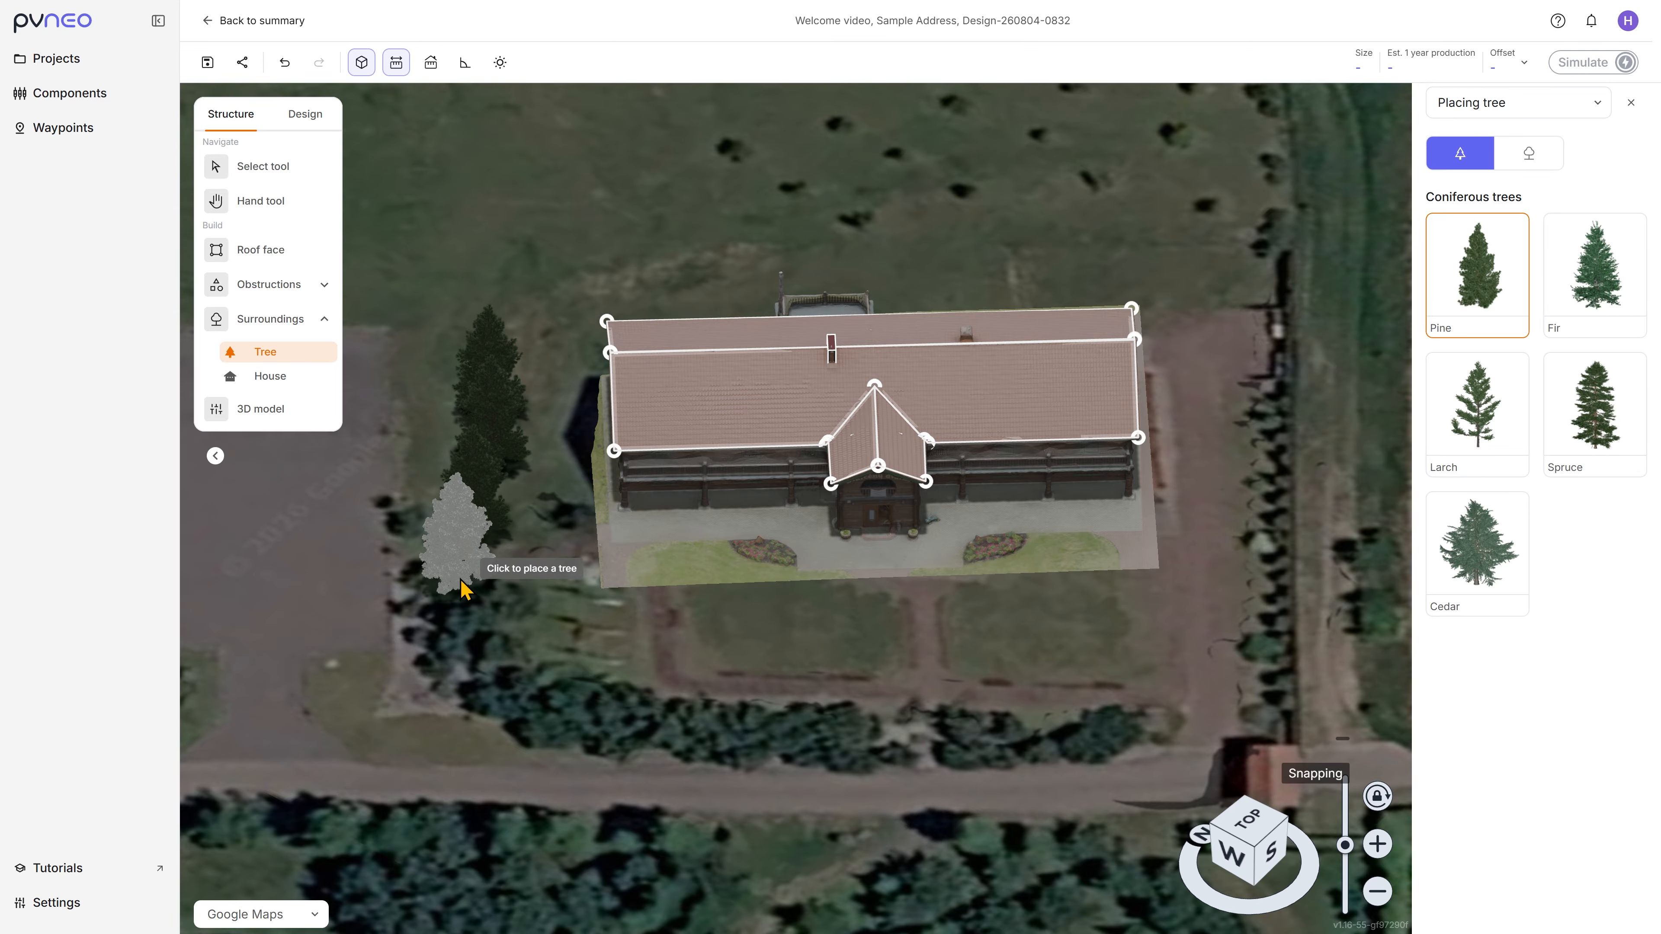
{"action": "left_click", "coordinate": [461, 581]}
{"action": "left_click", "coordinate": [455, 637]}
{"action": "left_click", "coordinate": [499, 677]}
{"action": "left_click", "coordinate": [540, 710]}
Step: Place seven more Pine trees along the road in front of the building, five close together and two spaced apart
{"action": "left_click", "coordinate": [636, 730]}
{"action": "left_click", "coordinate": [697, 740]}
{"action": "left_click", "coordinate": [749, 739]}
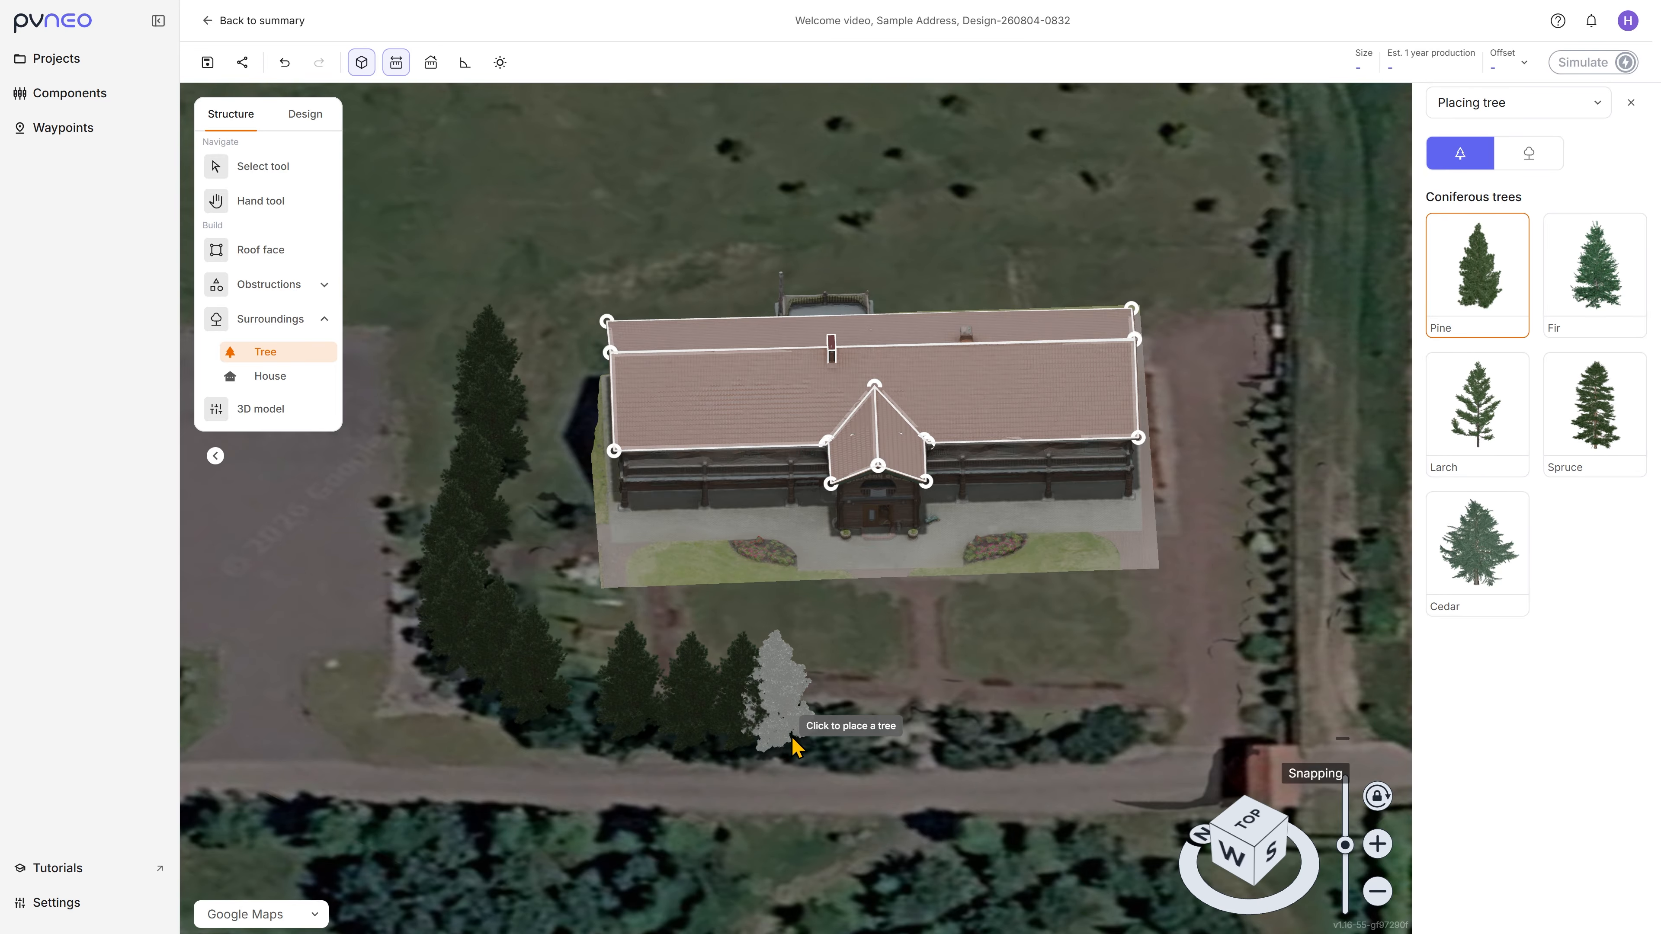
{"action": "left_click", "coordinate": [803, 740]}
{"action": "left_click", "coordinate": [864, 743]}
{"action": "left_click", "coordinate": [997, 748]}
{"action": "left_click", "coordinate": [1113, 736]}
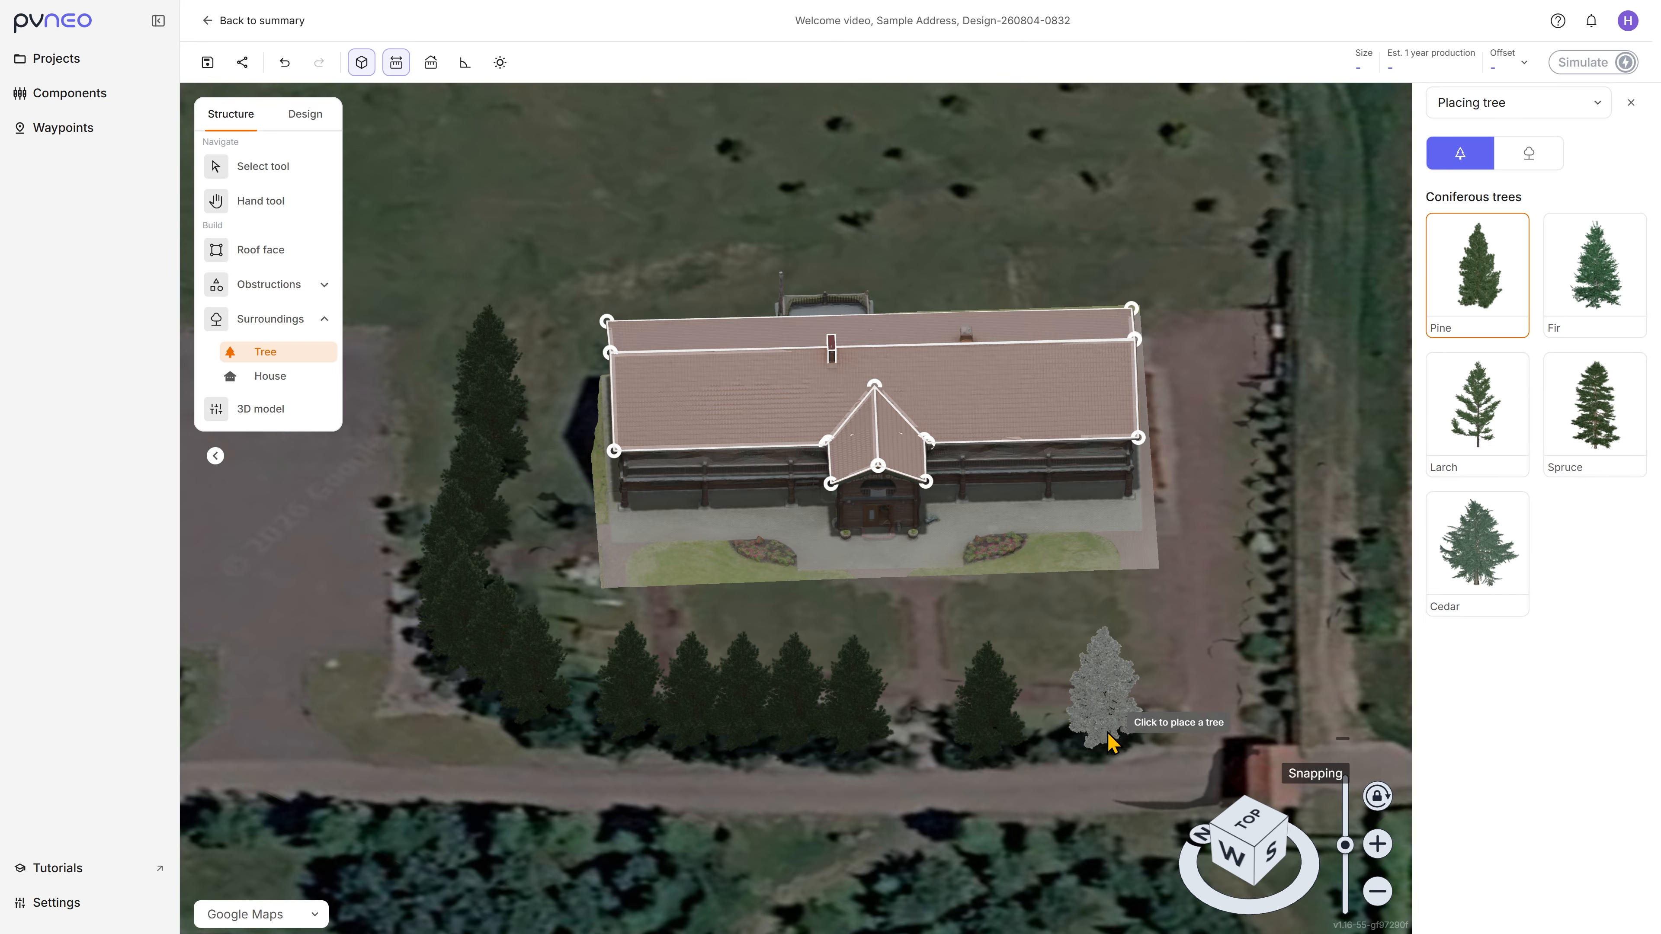
Step: Save the design and check the solar irradiance map on the roof faces, hiding it again after viewing
{"action": "left_click", "coordinate": [295, 173]}
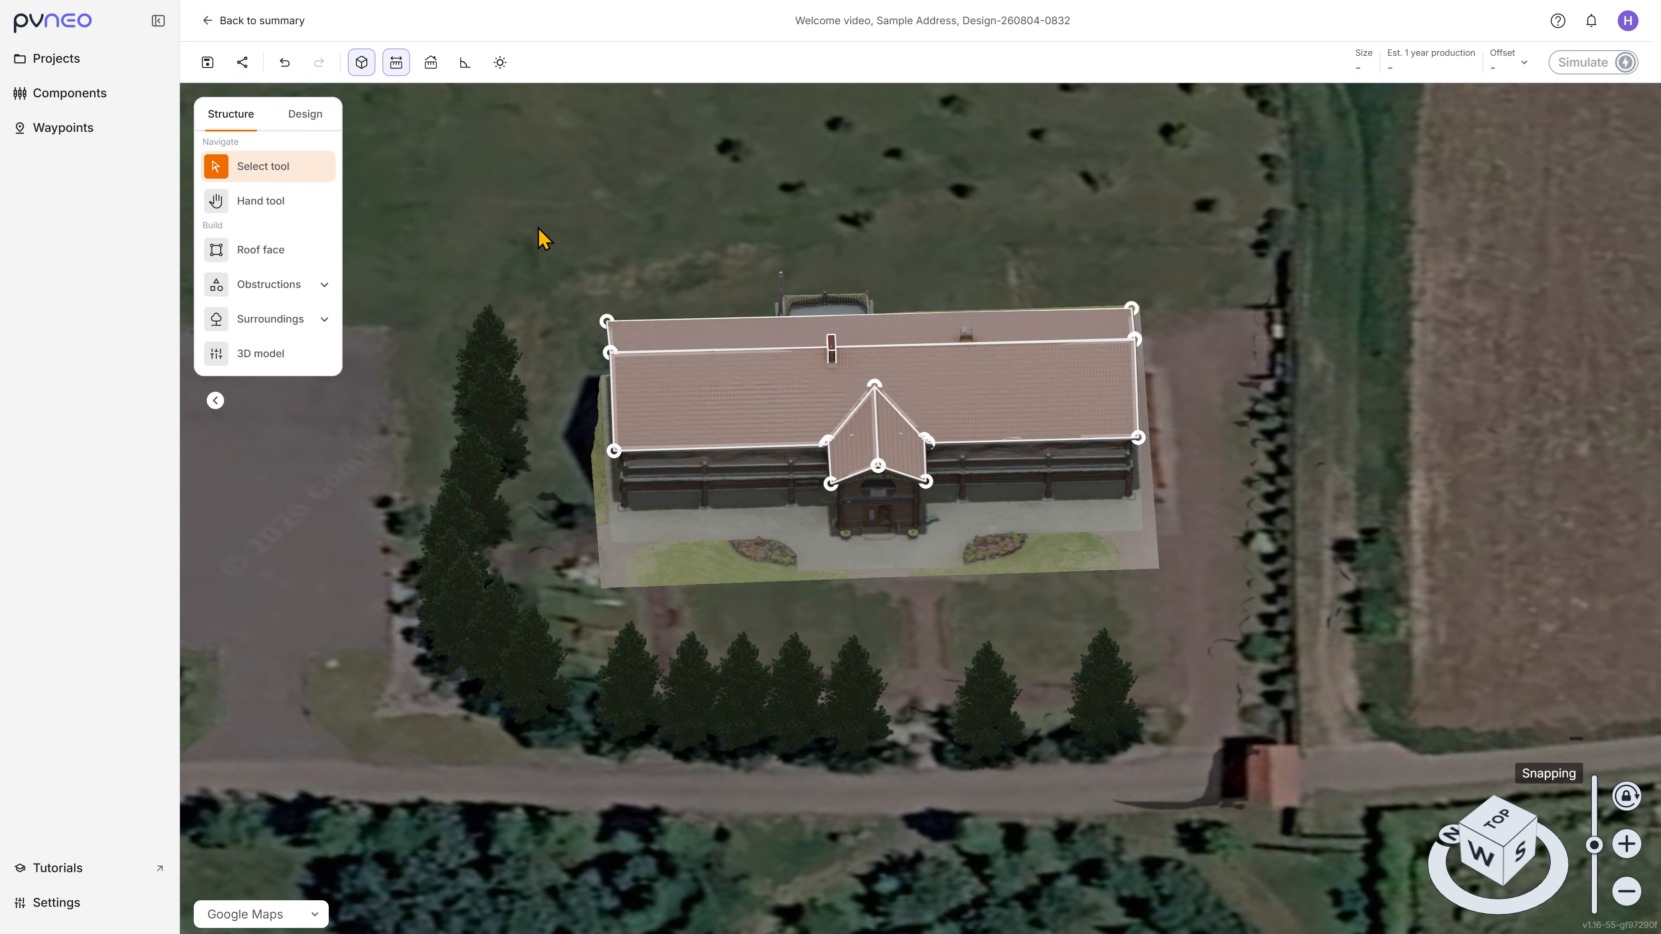
{"action": "left_click", "coordinate": [207, 64]}
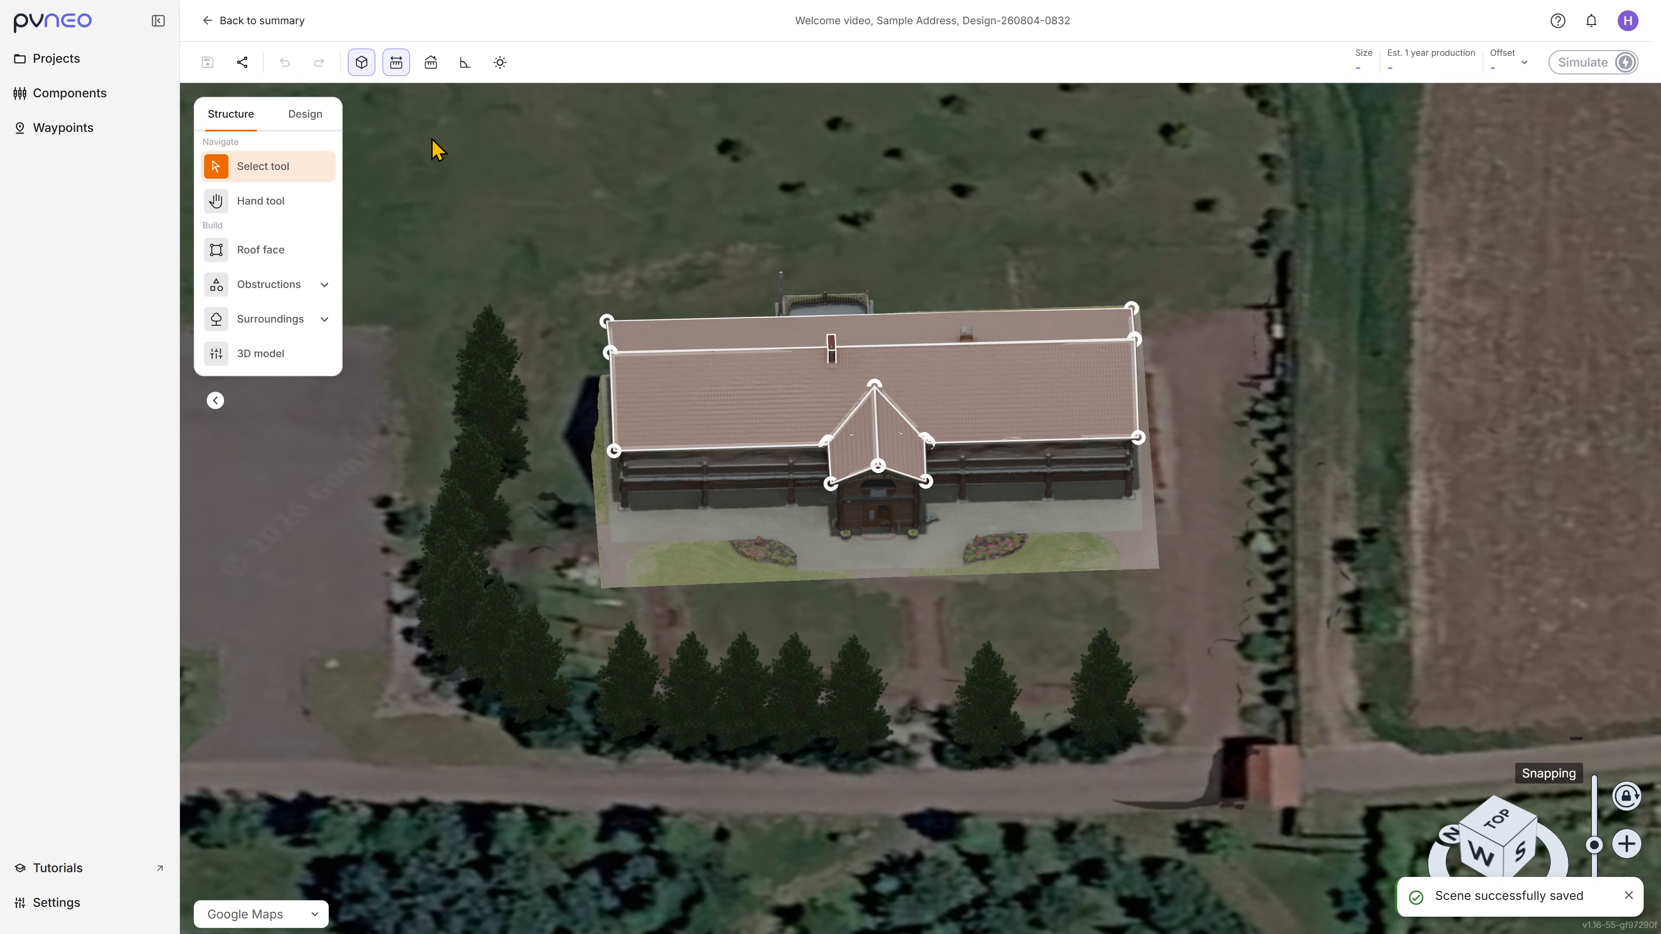
{"action": "left_click", "coordinate": [499, 64]}
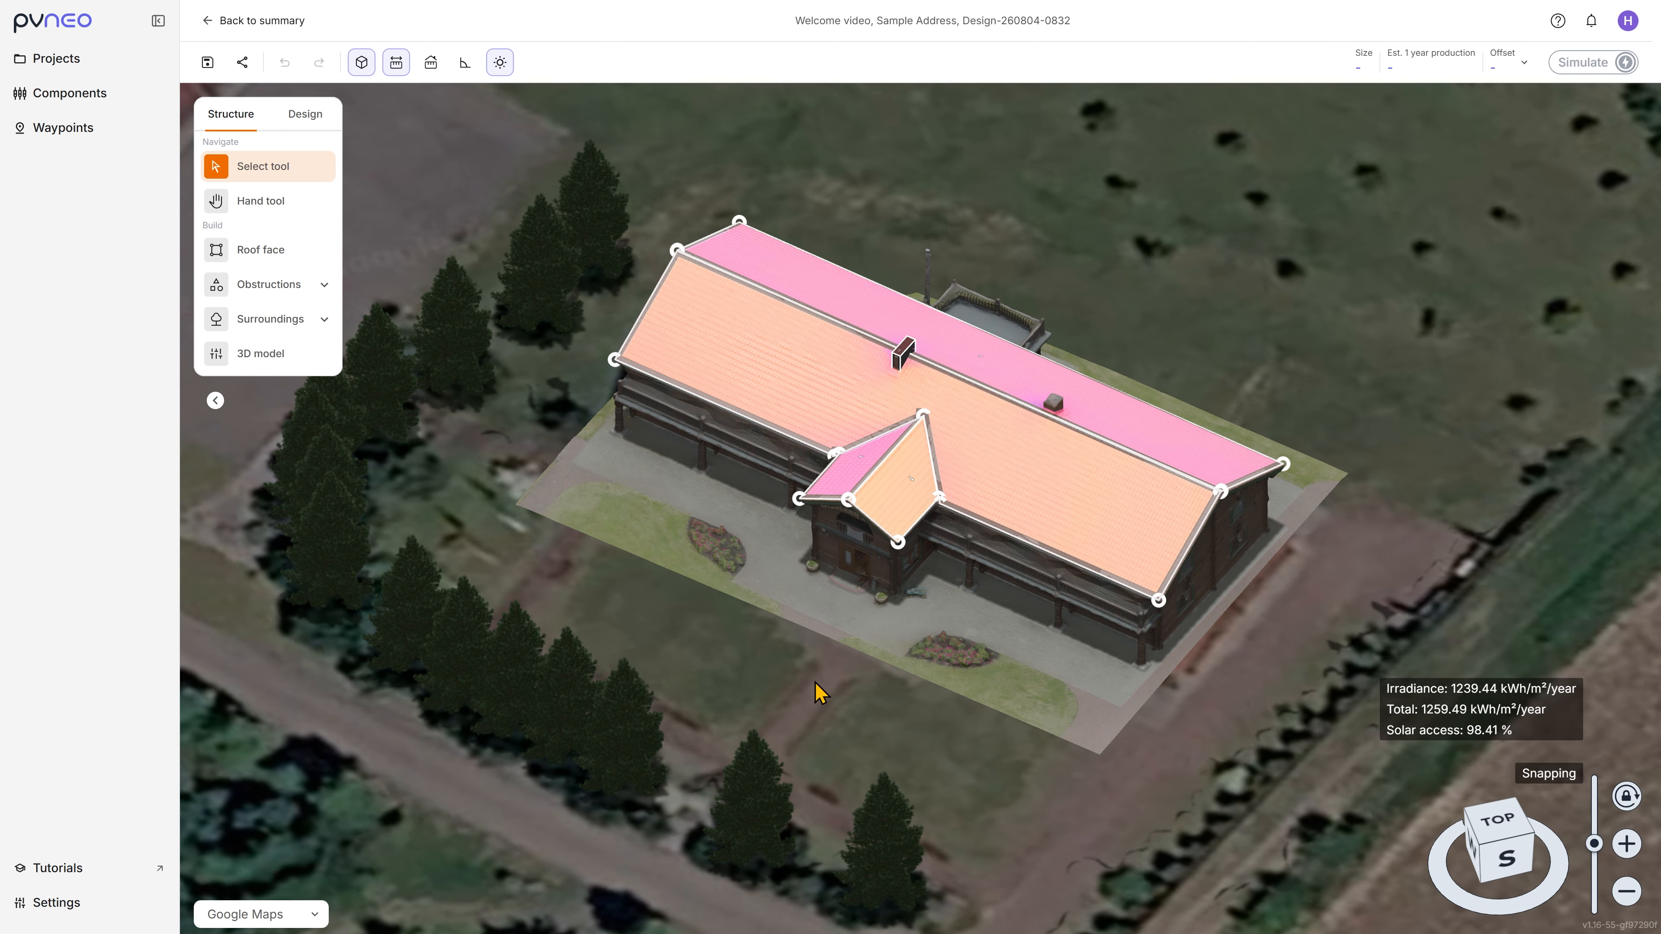
{"action": "left_click", "coordinate": [500, 63]}
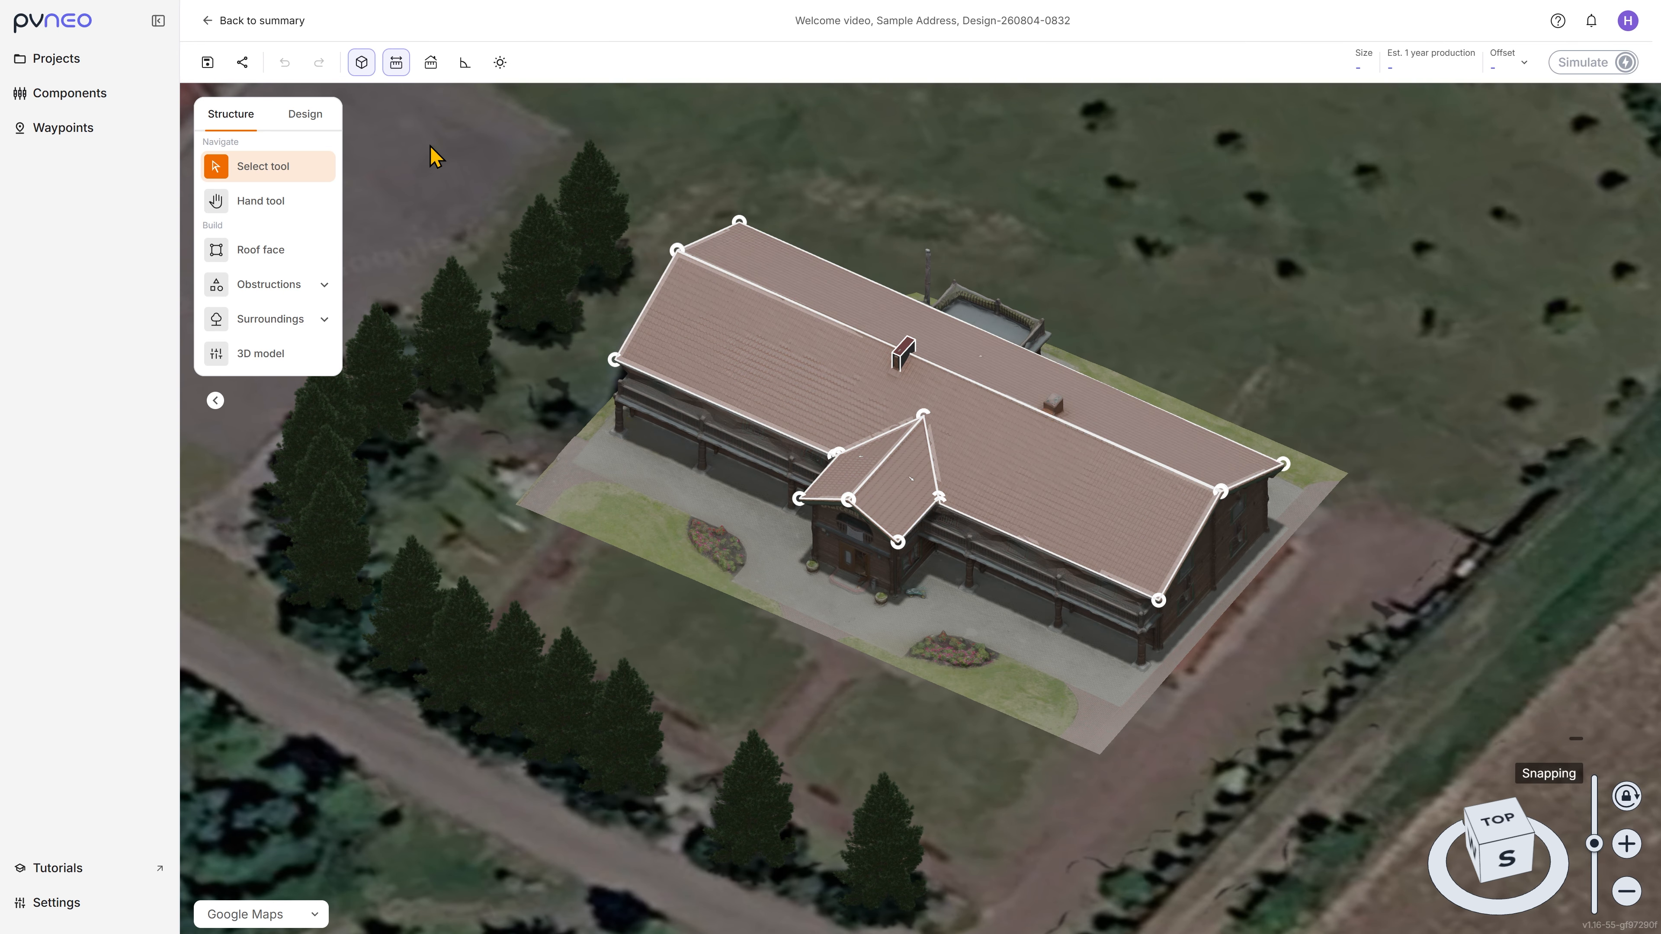
Step: In the Design workspace, use SmartFill to cover the main roof's front slope with upright Pvneo Sample Panel modules
{"action": "left_click", "coordinate": [314, 117]}
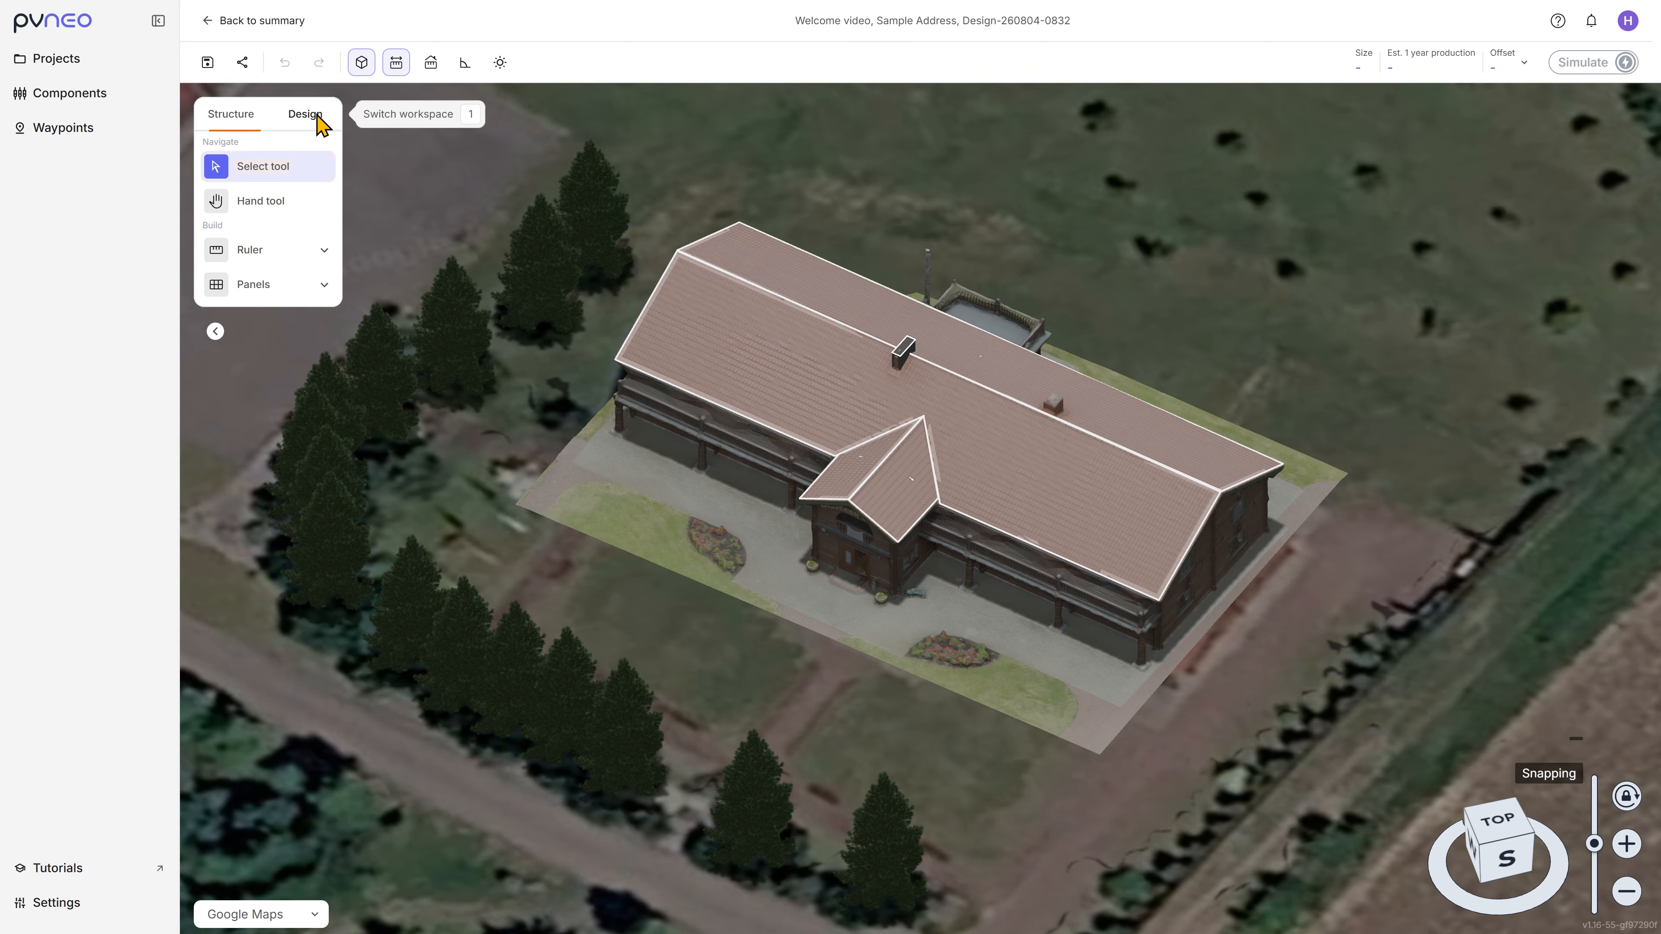
{"action": "left_click", "coordinate": [312, 298]}
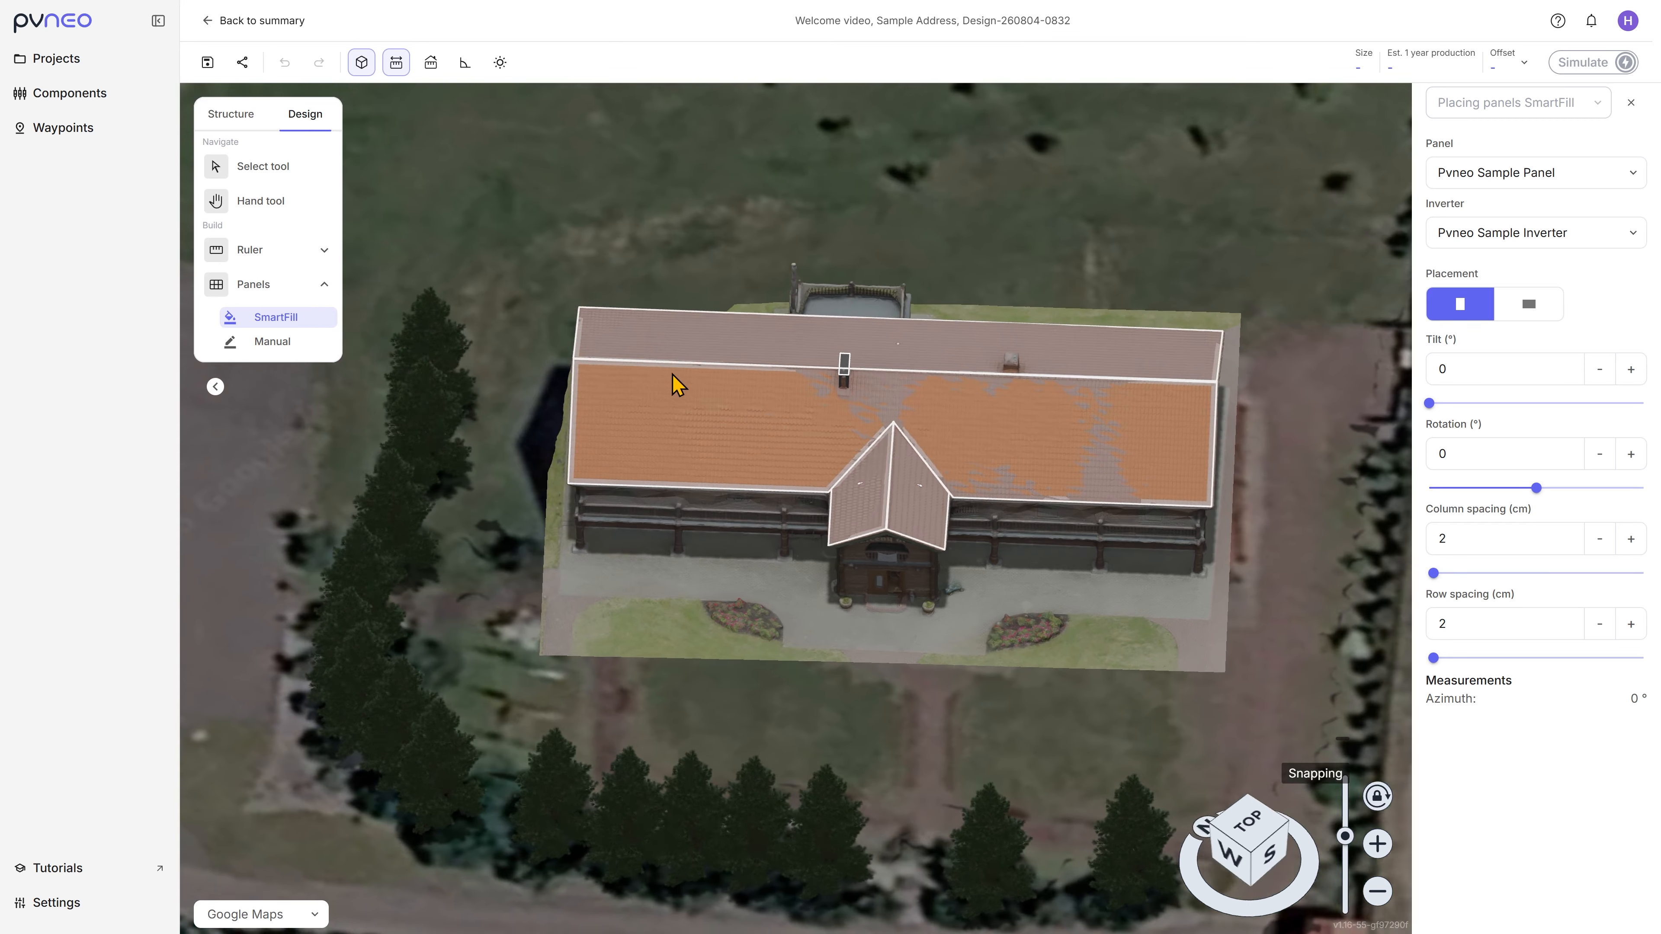
{"action": "left_click", "coordinate": [677, 386]}
{"action": "left_click", "coordinate": [294, 167]}
Step: Delete the panels in the middle of the front slope, between the chimney and the entrance gable's peak
{"action": "left_click", "coordinate": [897, 458]}
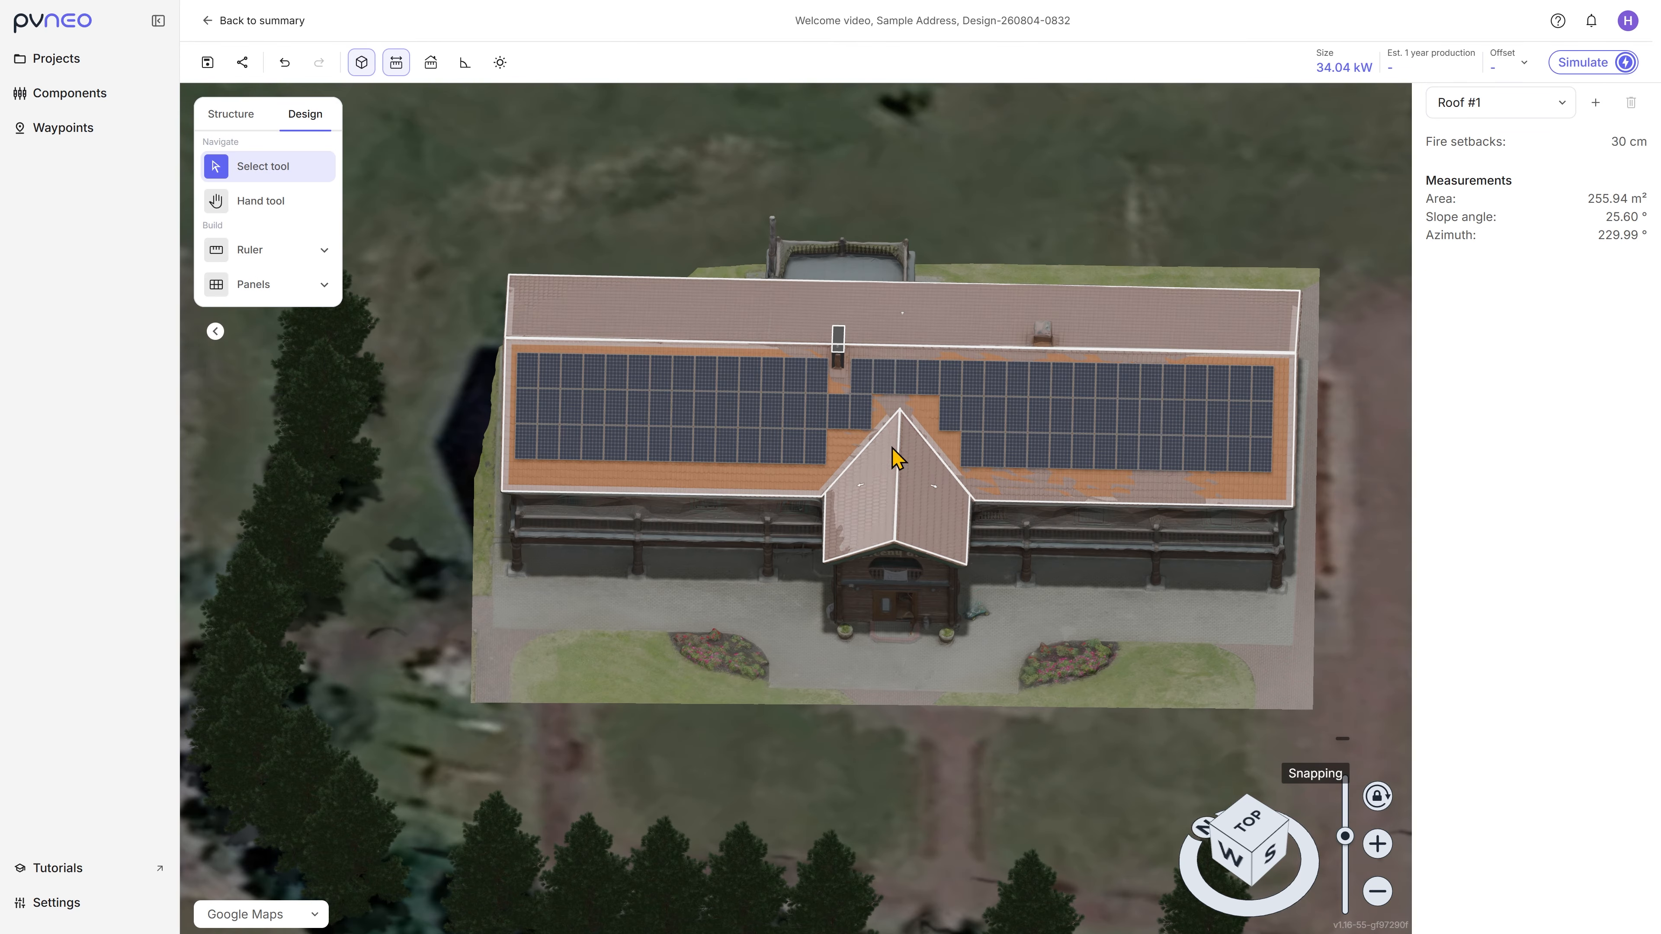
{"action": "left_click_drag", "start_coordinate": [825, 197], "coordinate": [936, 437]}
{"action": "mouse_move", "coordinate": [832, 201]}
{"action": "left_mouse_down"}
{"action": "mouse_move", "coordinate": [904, 440]}
{"action": "mouse_move", "coordinate": [951, 474]}
{"action": "left_mouse_up"}
{"action": "key", "text": "Delete"}
Step: Select both remaining panel blocks on the front slope and move them slightly down toward the eave
{"action": "left_click_drag", "start_coordinate": [1370, 270], "coordinate": [464, 517]}
{"action": "left_click_drag", "start_coordinate": [636, 446], "coordinate": [630, 455]}
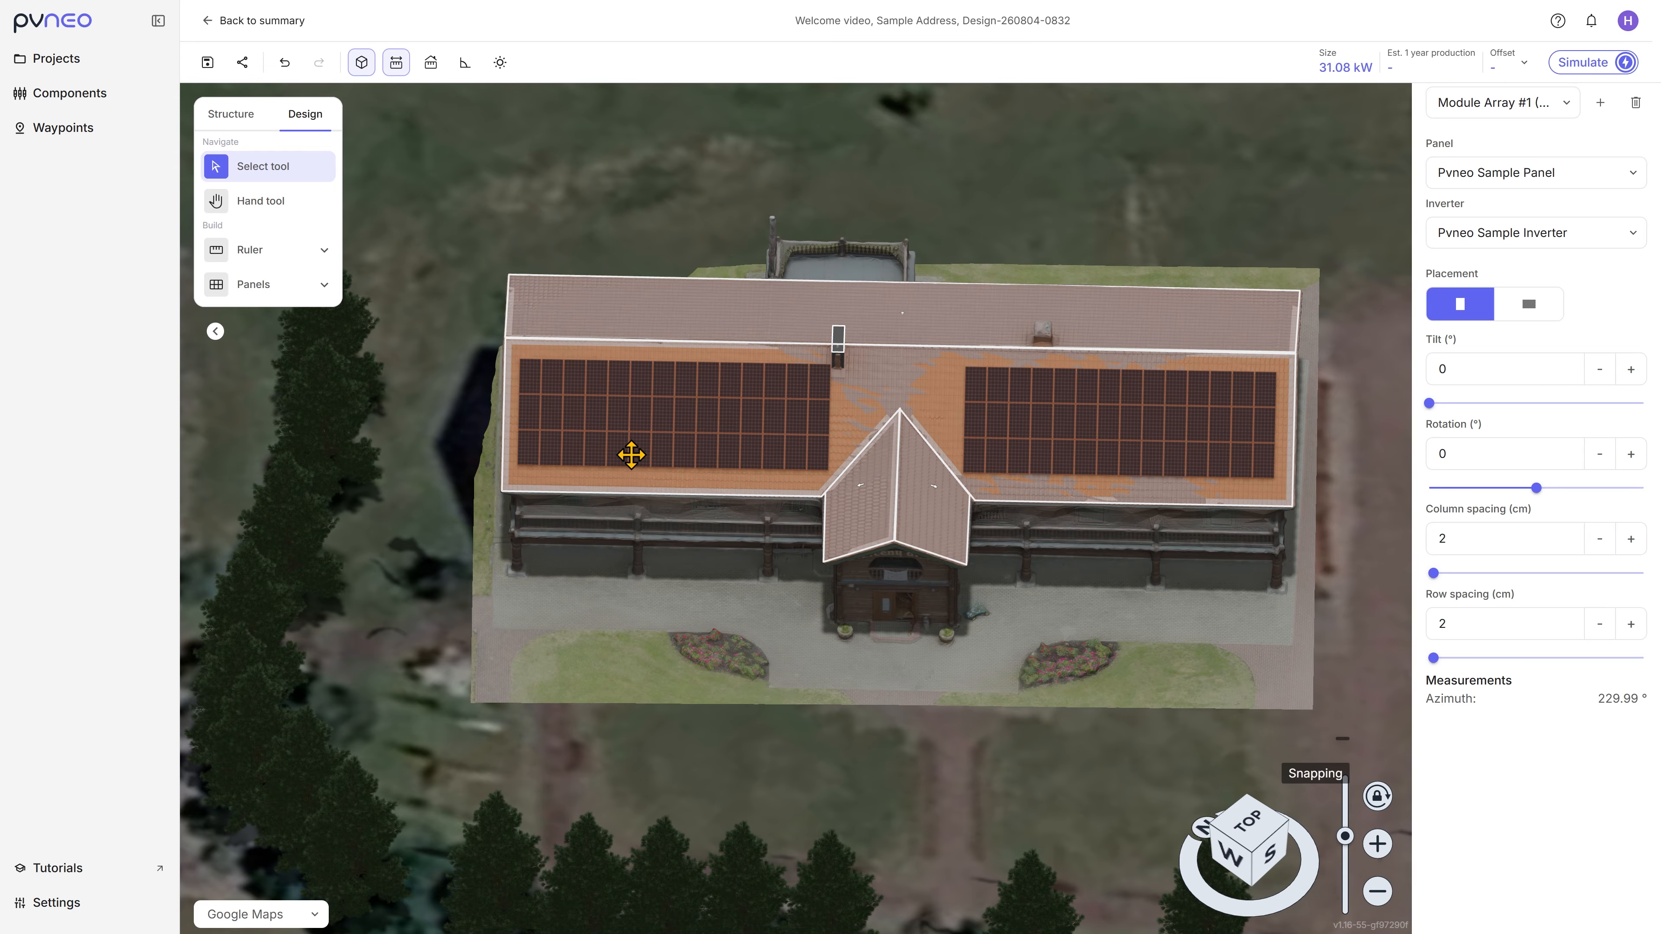
{"action": "middle_click_drag", "start_coordinate": [871, 595], "coordinate": [396, 362]}
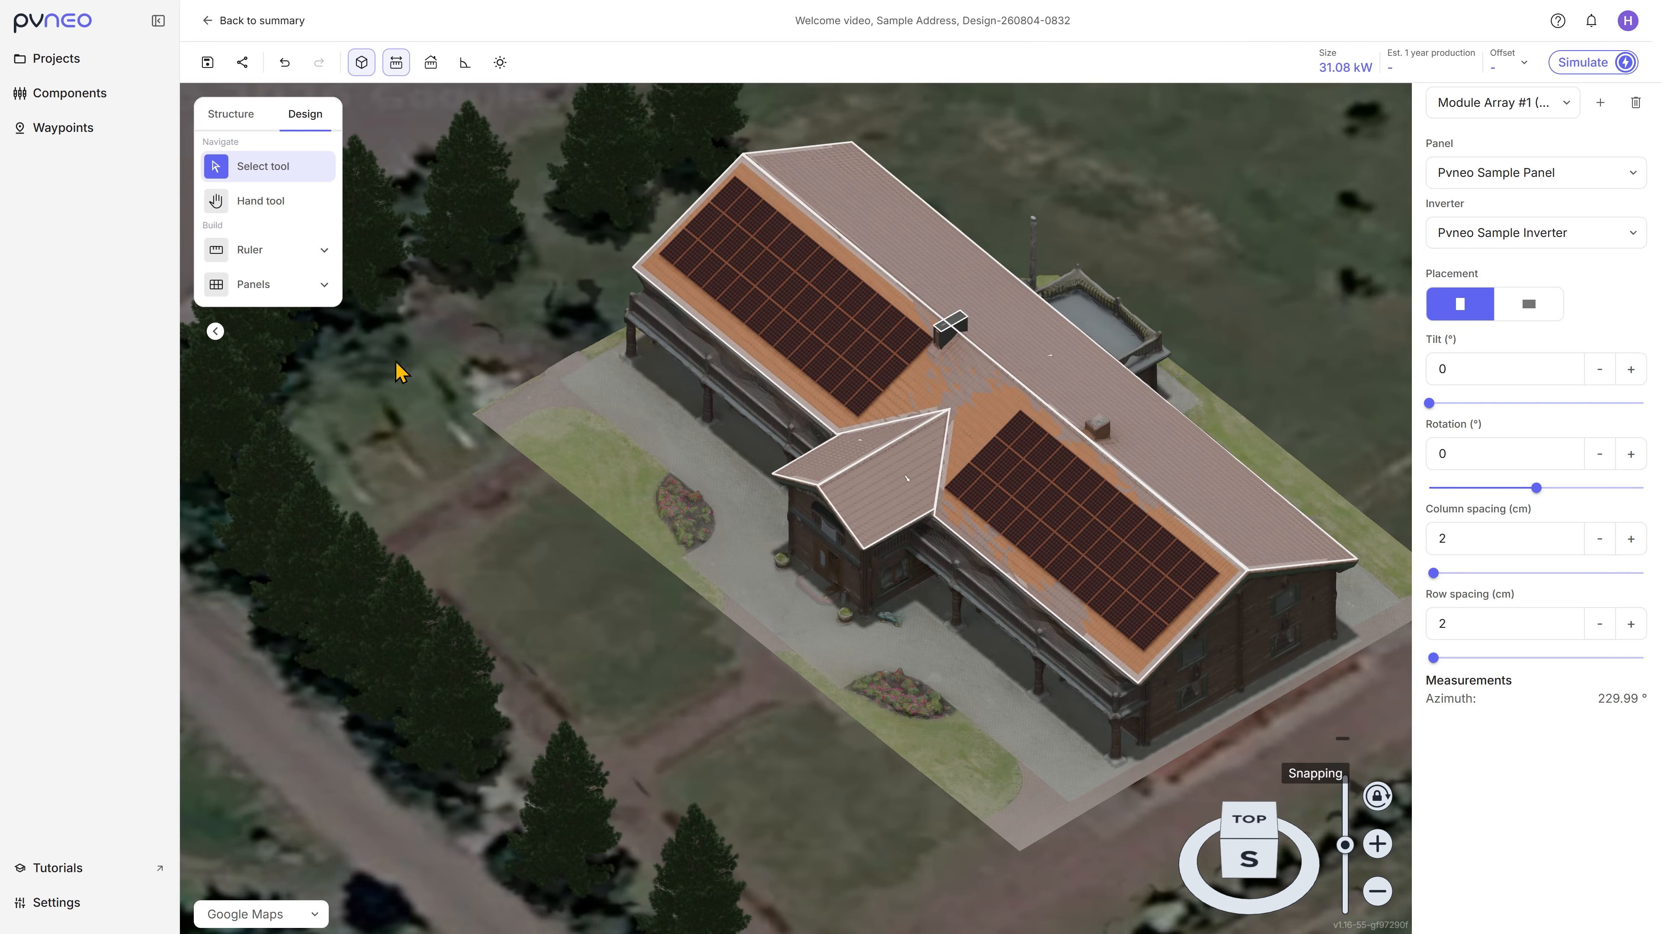
Step: Fill the entrance gable's south-facing slope with panels using SmartFill and delete the single panel beside the valley with the main roof
{"action": "left_click", "coordinate": [313, 291]}
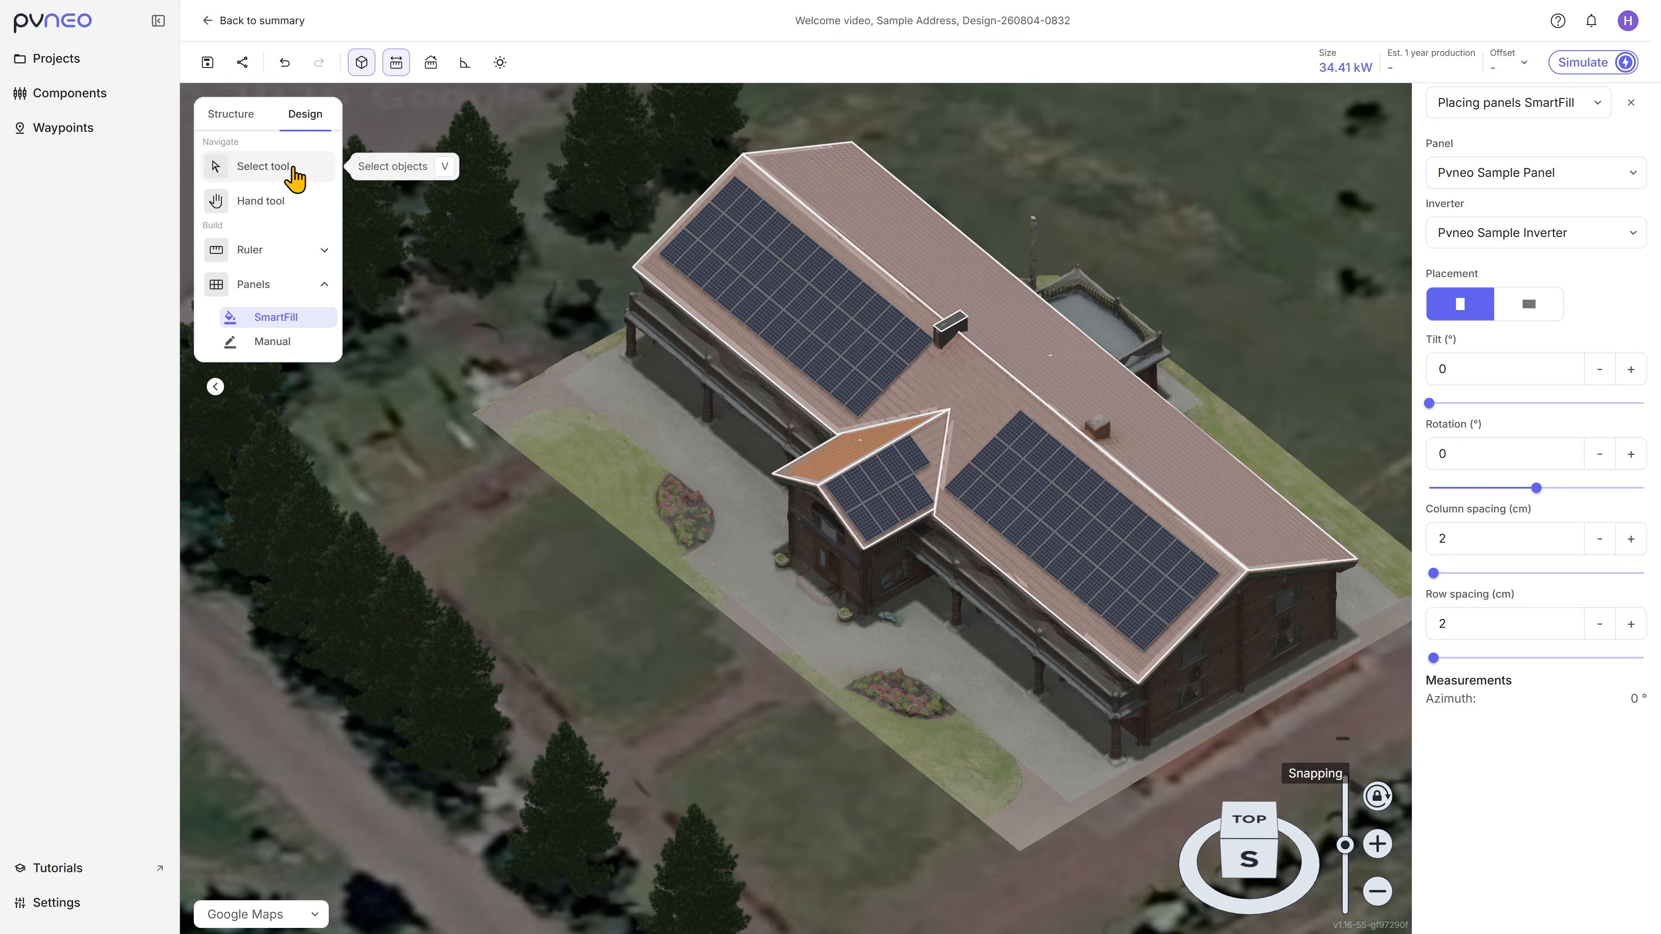
{"action": "left_click", "coordinate": [216, 166]}
{"action": "left_click", "coordinate": [919, 471]}
{"action": "middle_click_drag", "start_coordinate": [916, 593], "coordinate": [1075, 568]}
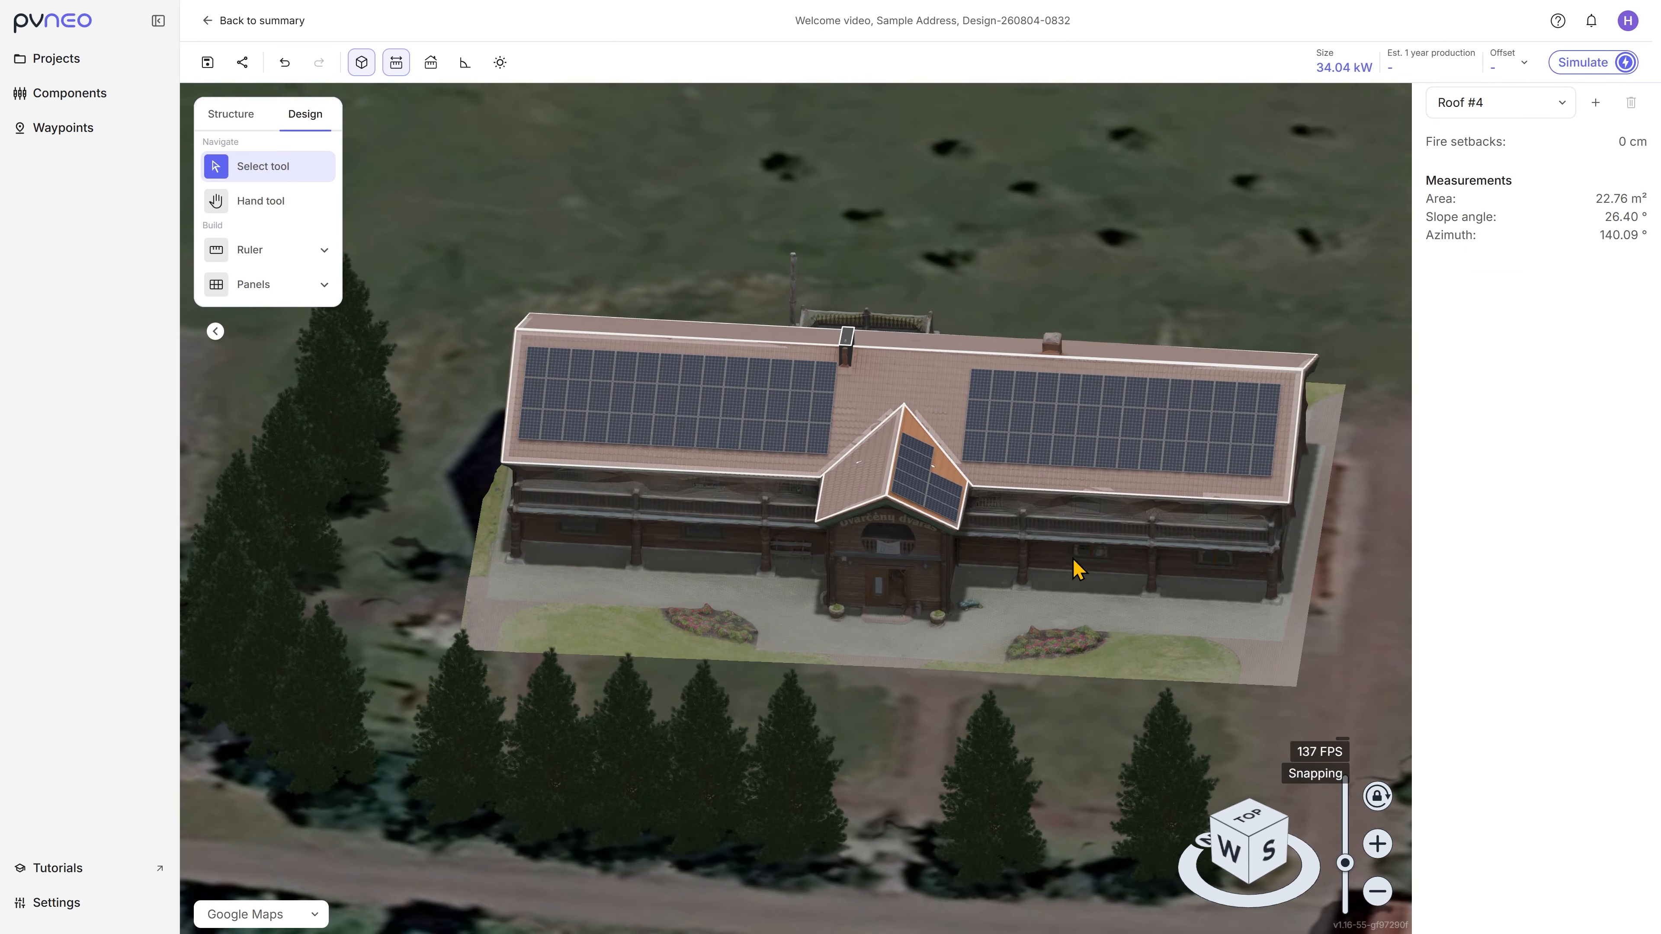
Step: With the view switched to perspective, run the production simulation and check the roof irradiance map, hiding it after viewing
{"action": "left_click", "coordinate": [364, 63]}
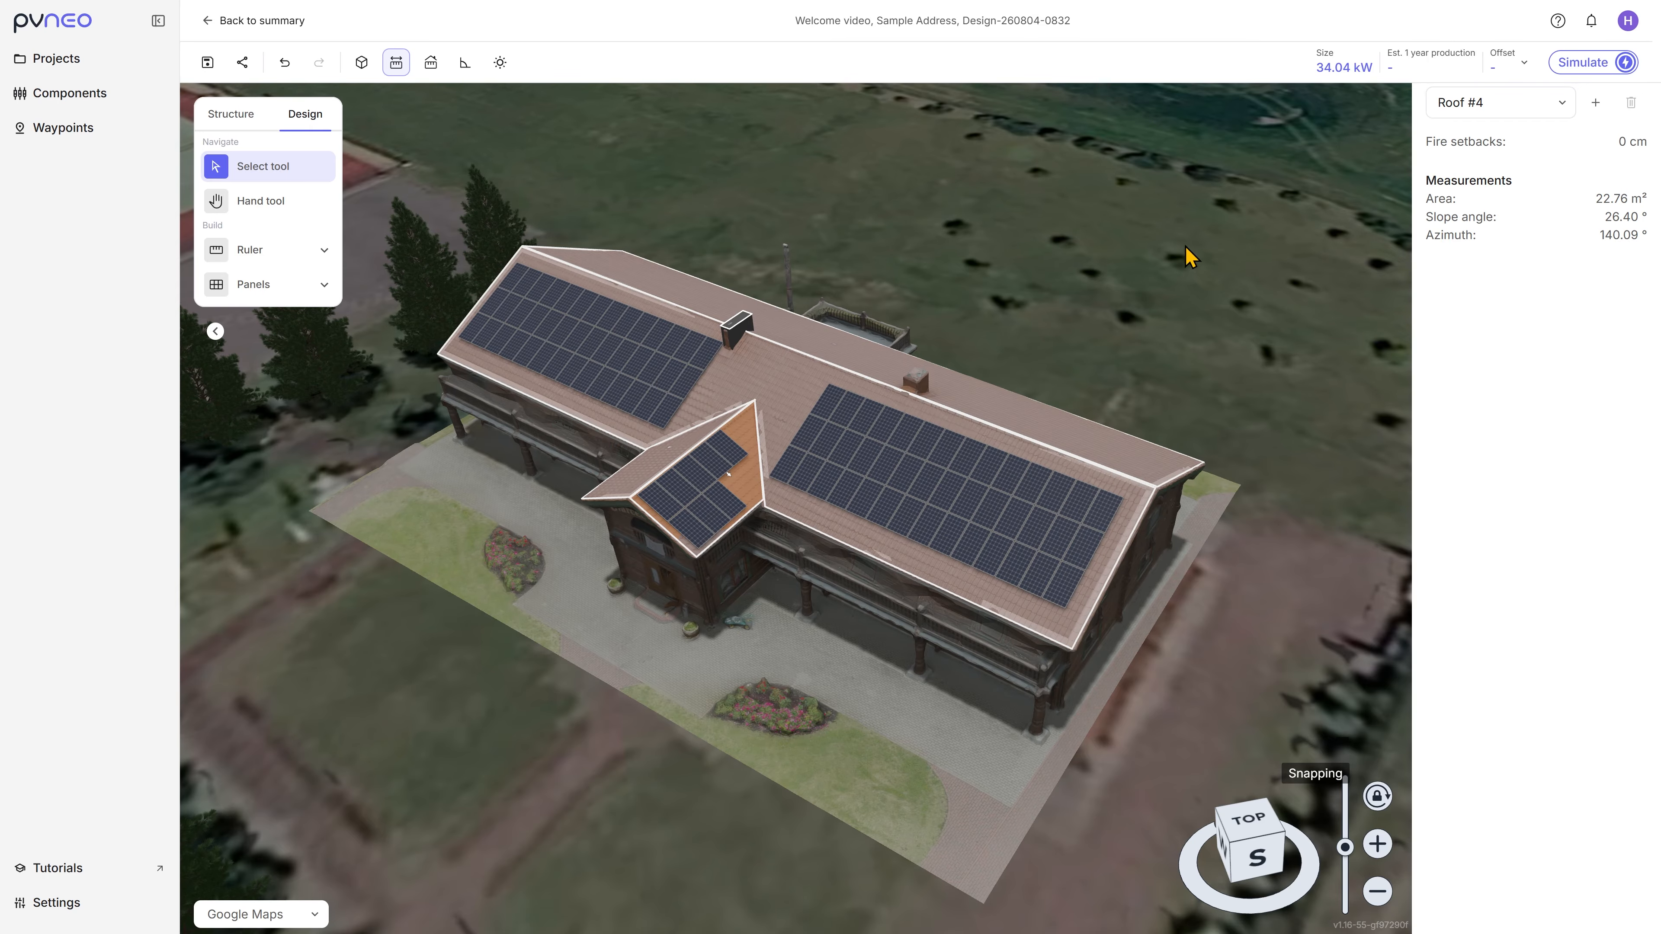
{"action": "left_click", "coordinate": [1577, 65]}
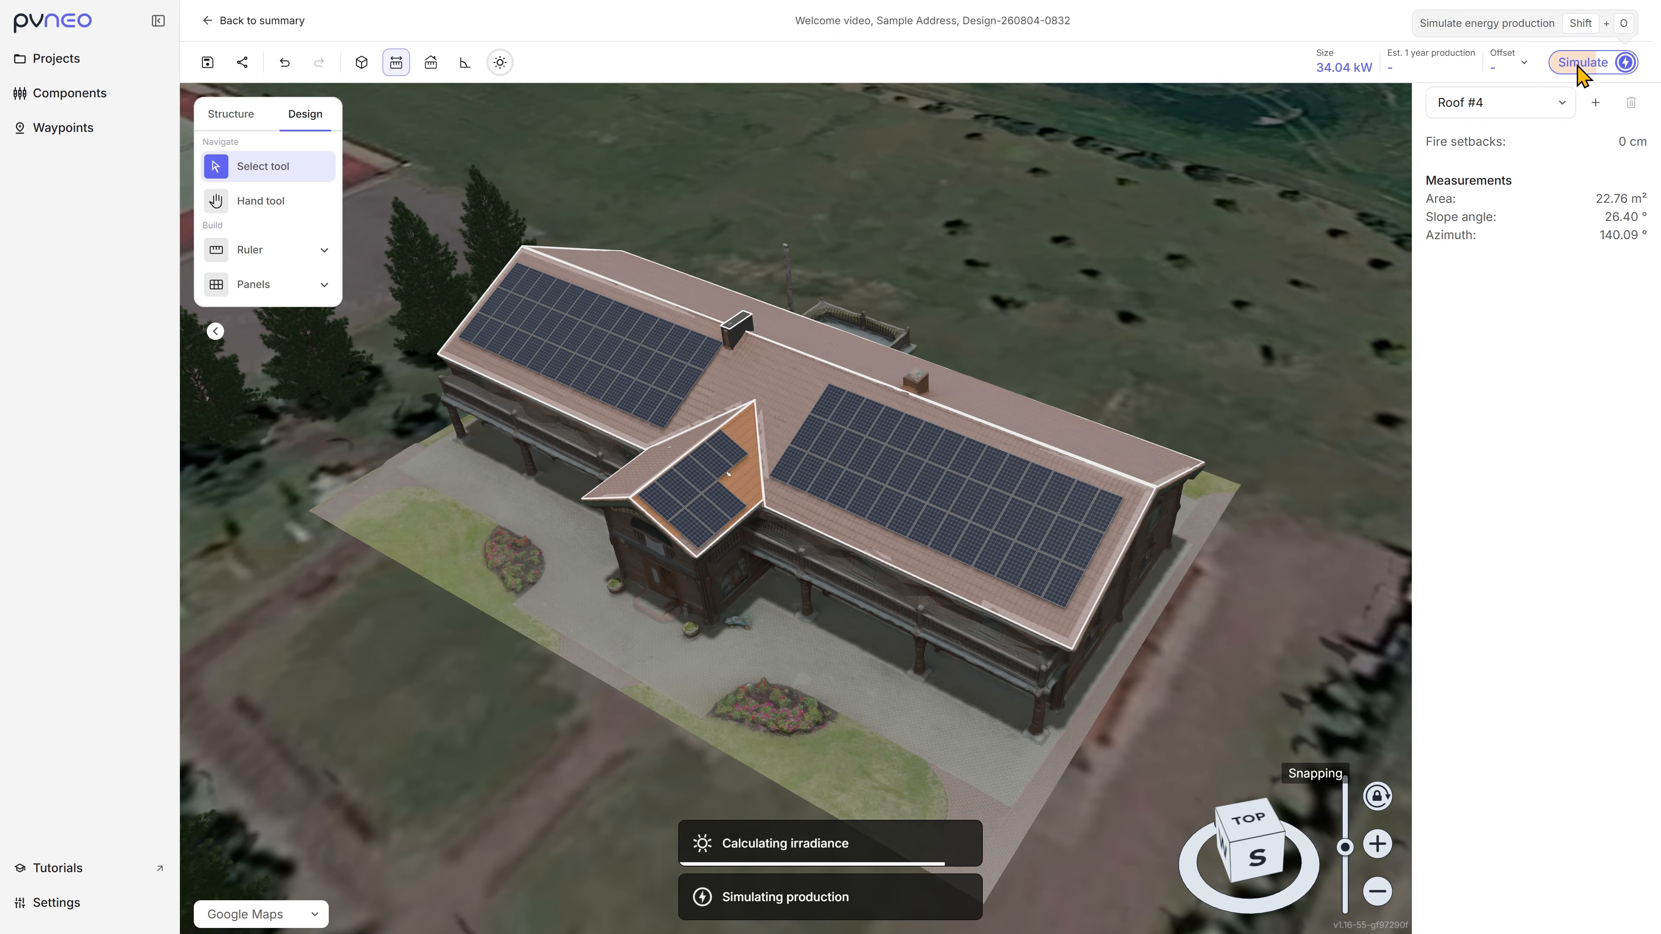
{"action": "left_click", "coordinate": [501, 63]}
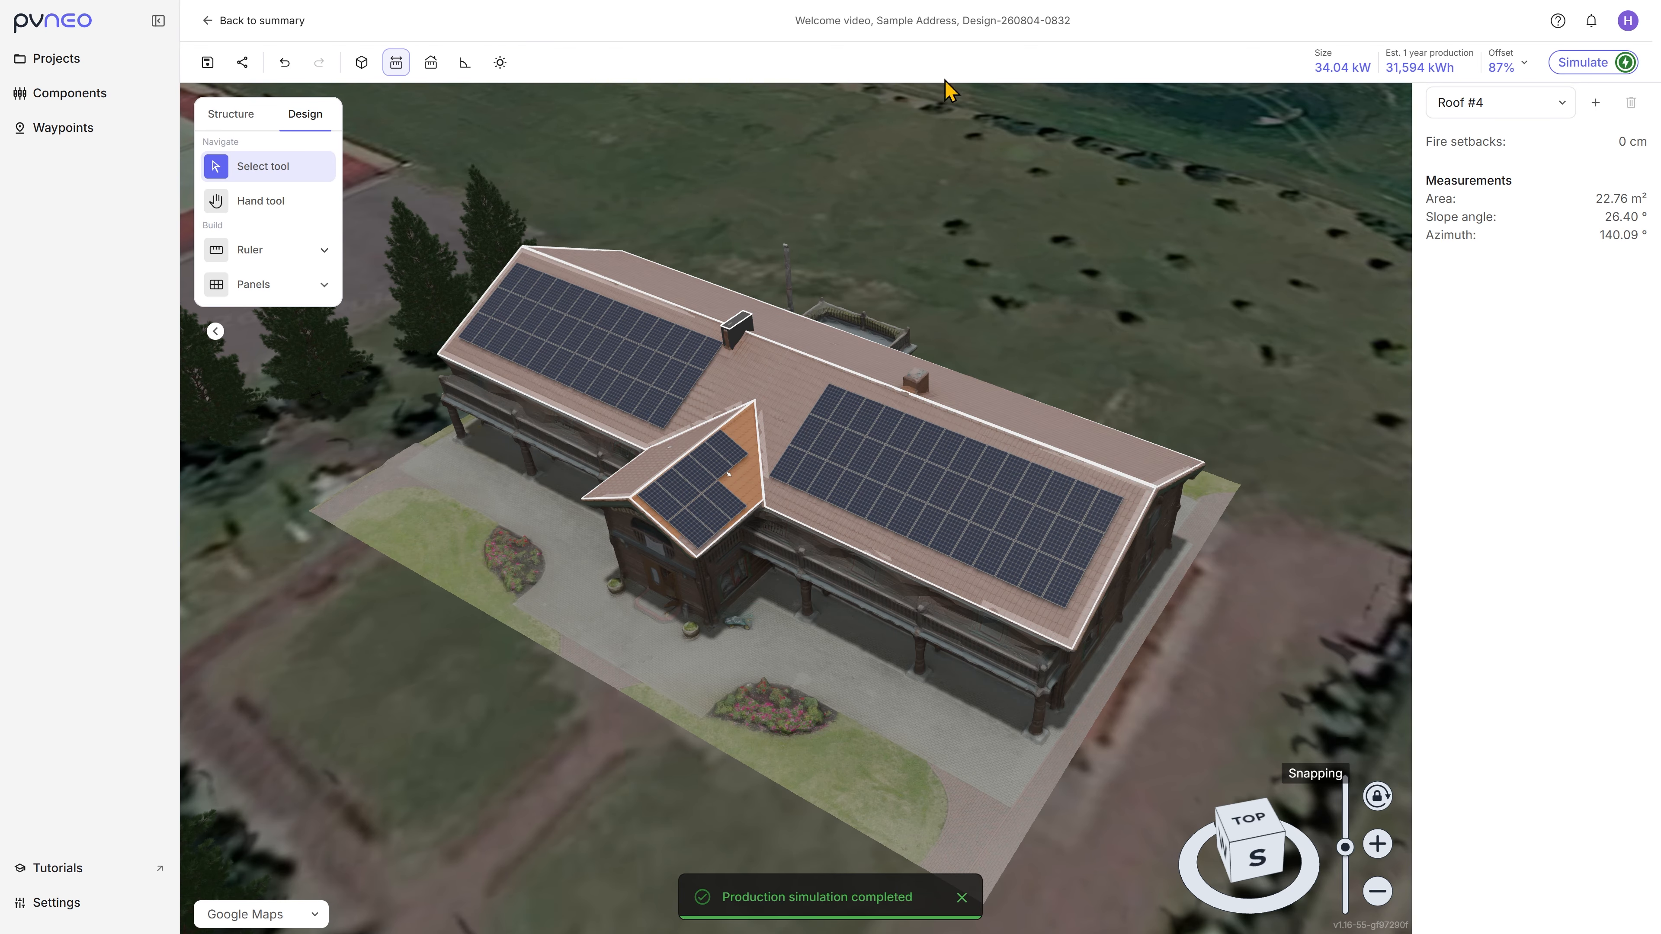
Step: Open the detailed energy results to compare monthly electricity use with solar production alongside the finished building model
{"action": "left_click", "coordinate": [1376, 69]}
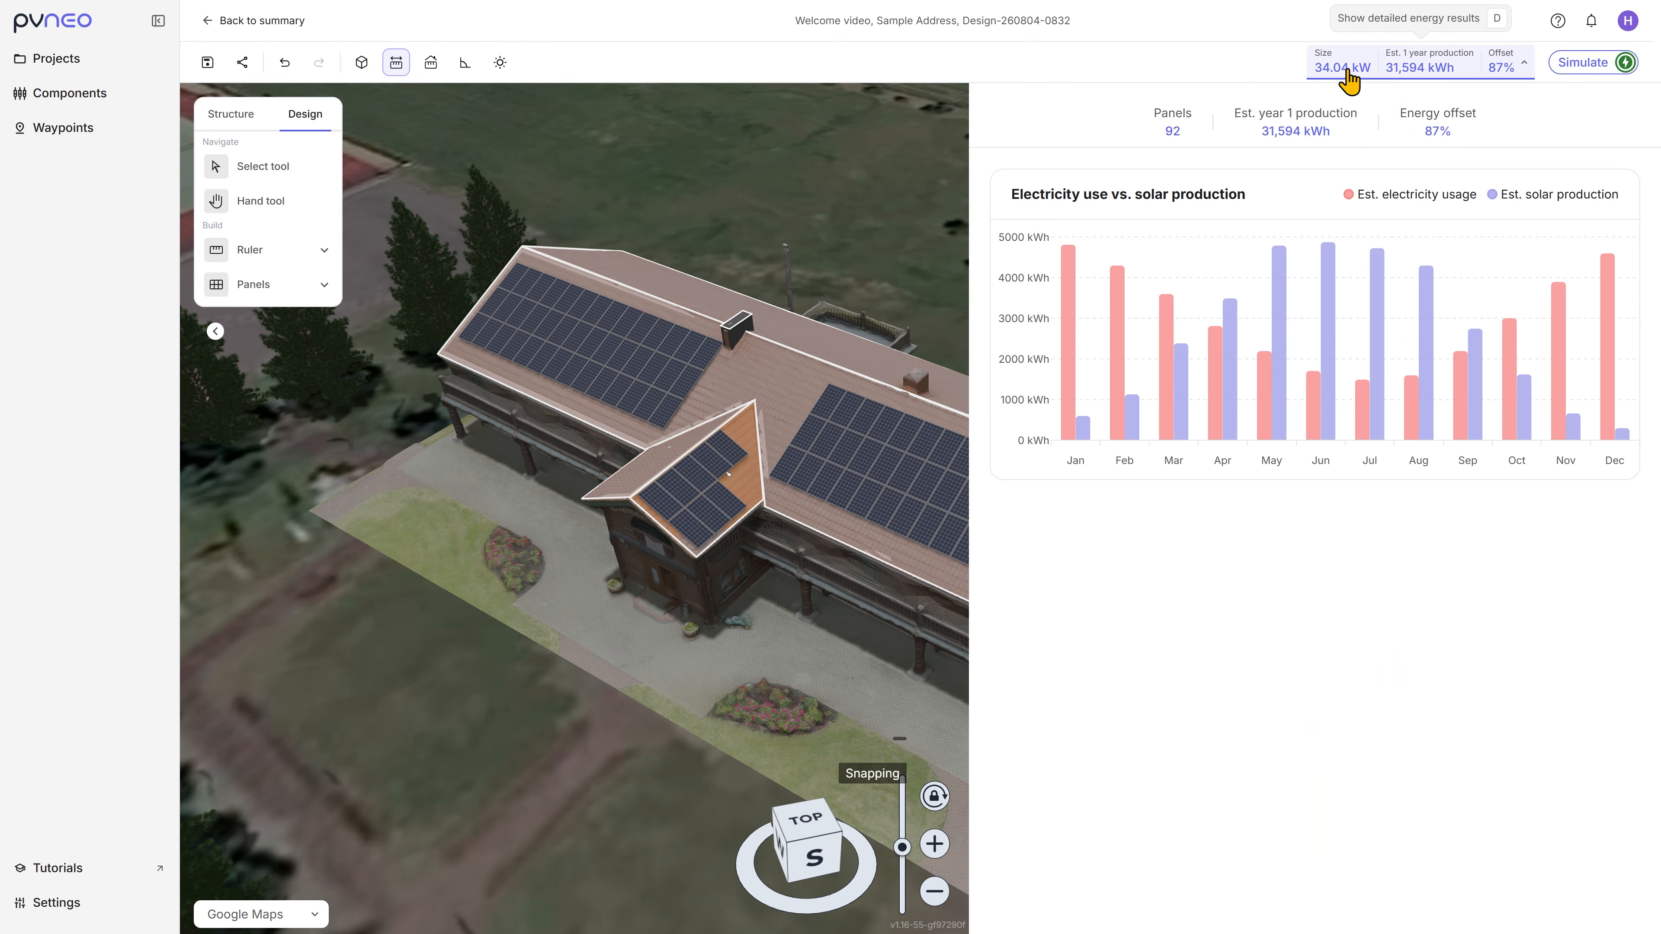
{"action": "left_click_drag", "start_coordinate": [842, 211], "coordinate": [522, 257]}
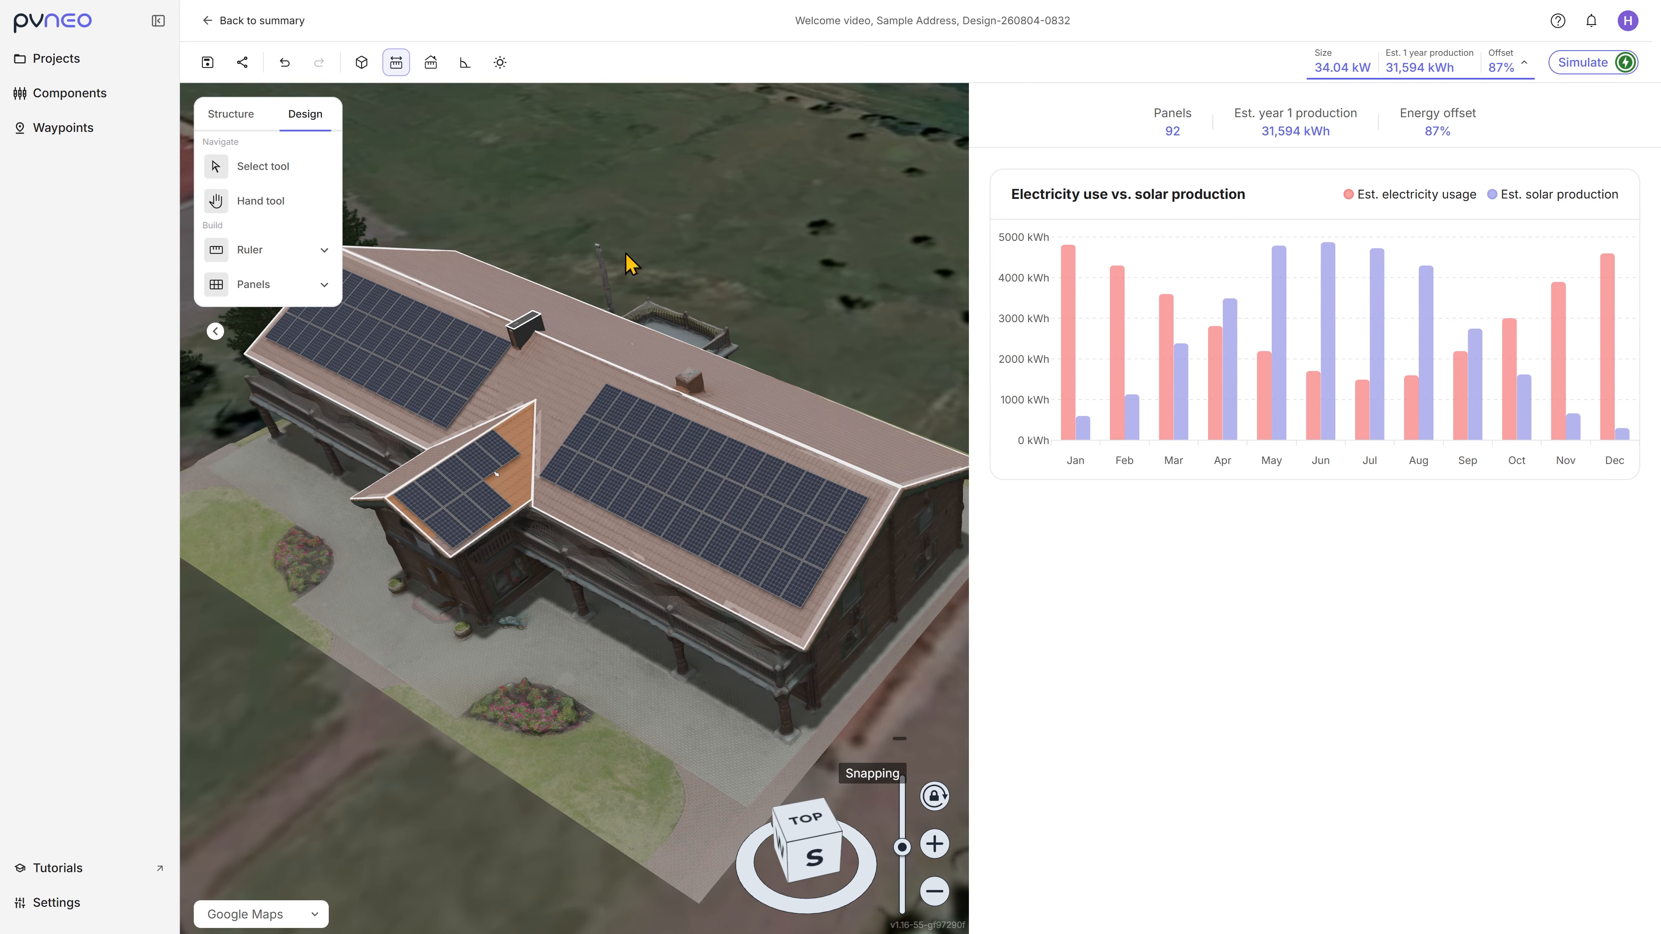
{"action": "right_click_drag", "start_coordinate": [523, 258], "coordinate": [721, 342]}
{"action": "scroll", "coordinate": [722, 348], "scroll_direction": "down", "scroll_amount": 5}
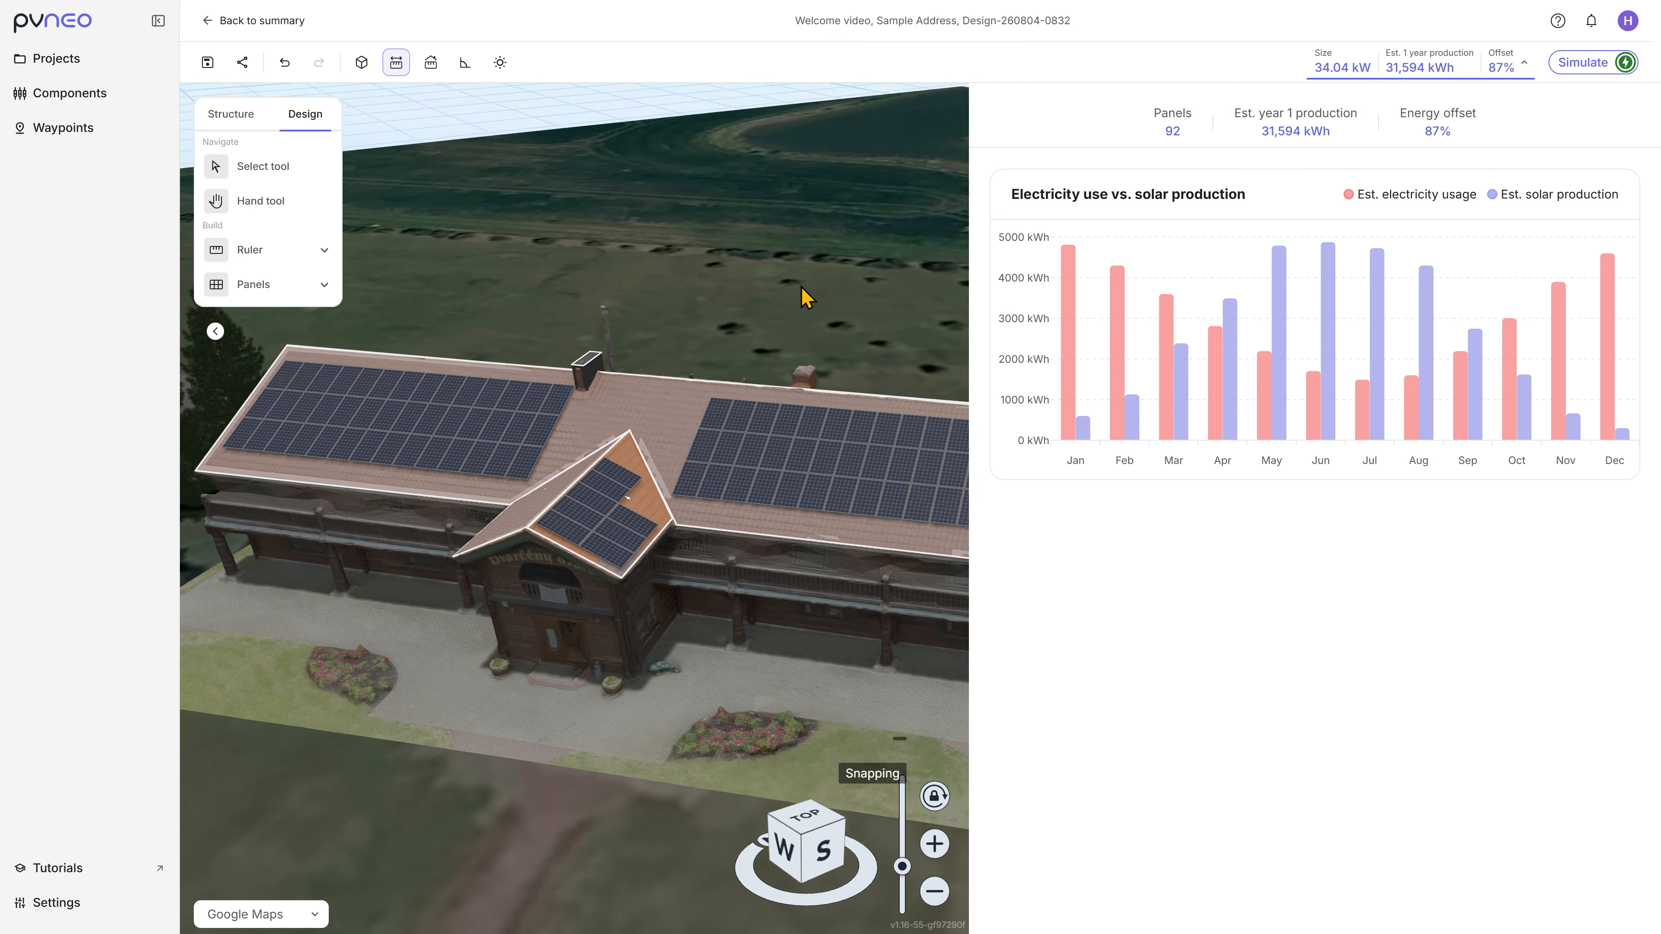
{"action": "scroll", "coordinate": [757, 419], "scroll_direction": "down", "scroll_amount": 3}
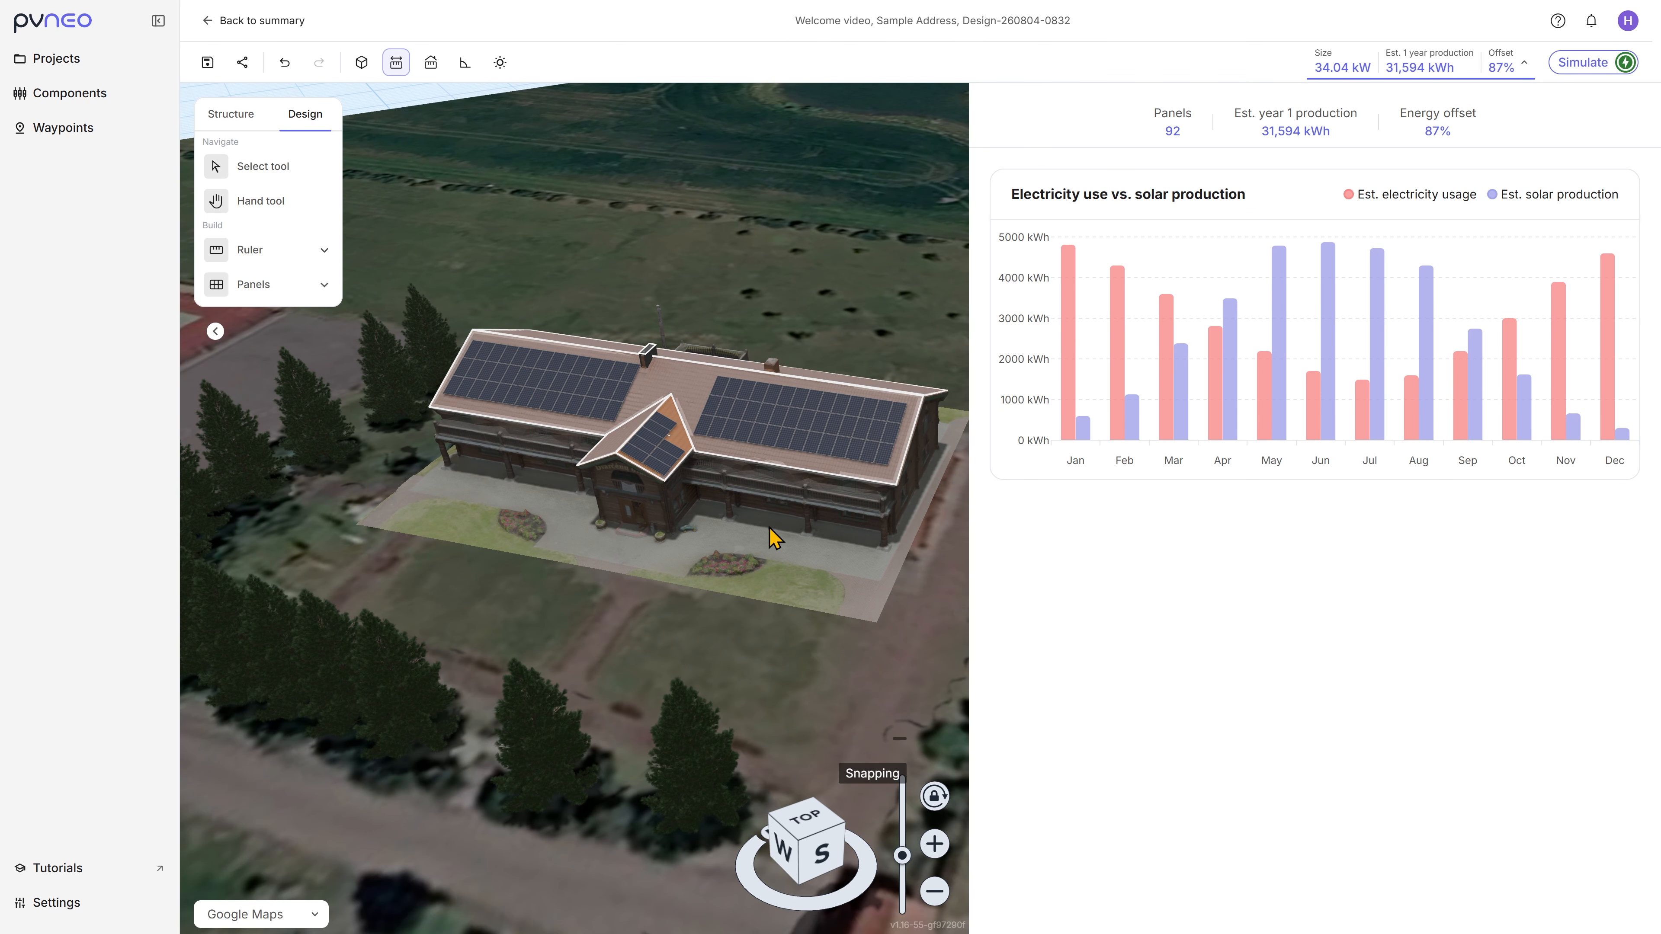